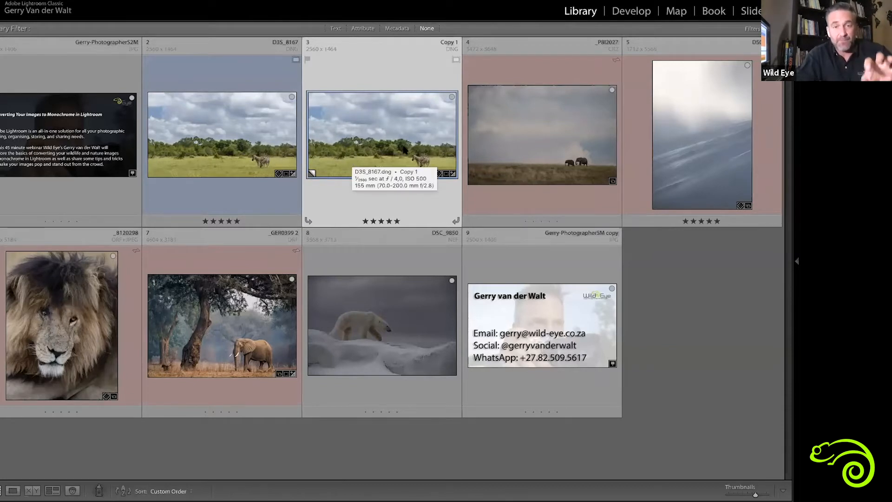
Convert the virtual copy of the zebra photo to black and white and return to the photo grid
left_click(203, 110)
left_click(364, 133)
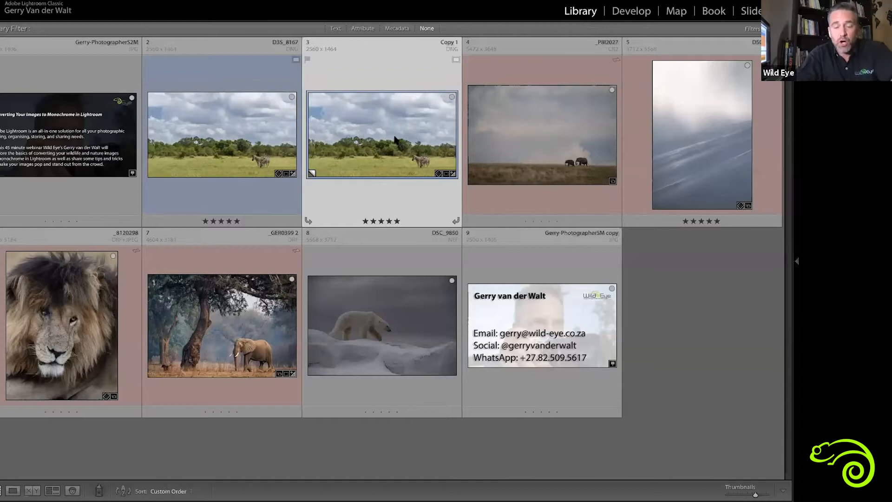
key("d")
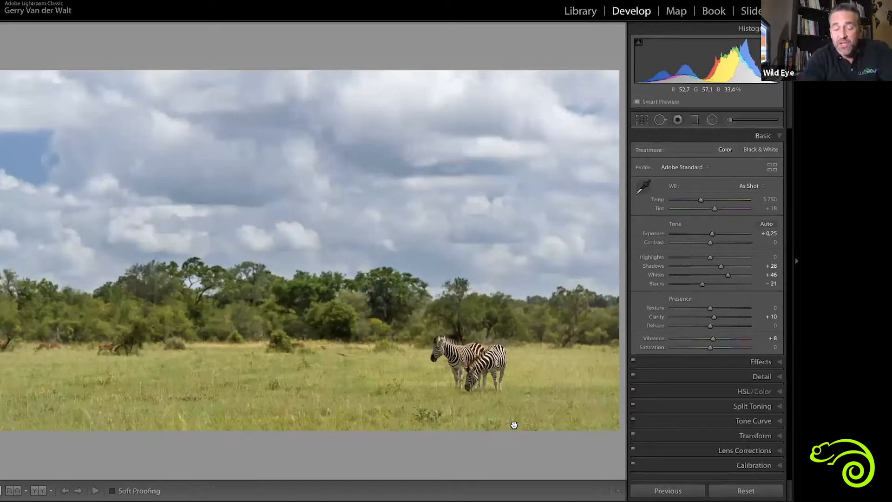
key("v")
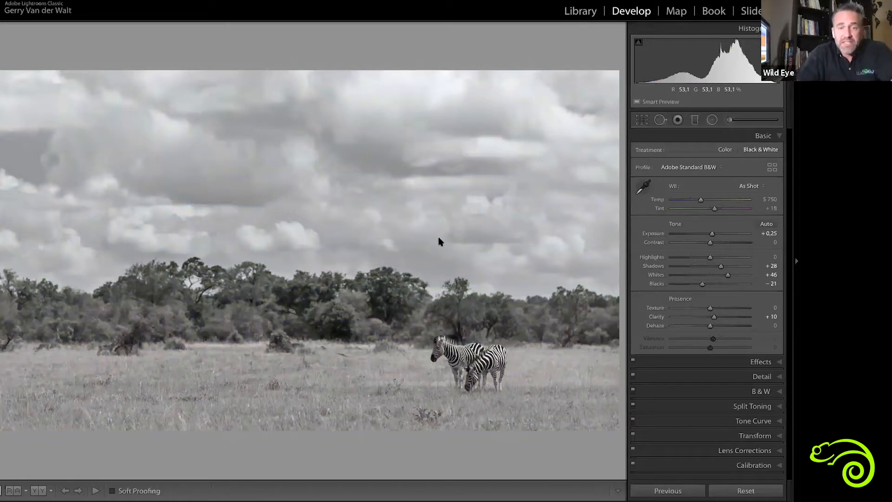
key("g")
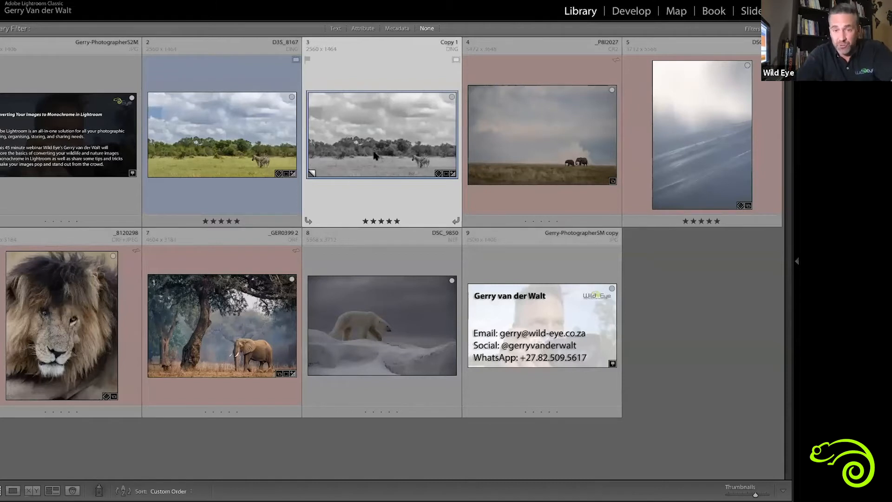
Convert the original zebra photo D3S_8167 to black and white and show its Black & White Mix settings
left_click(253, 148)
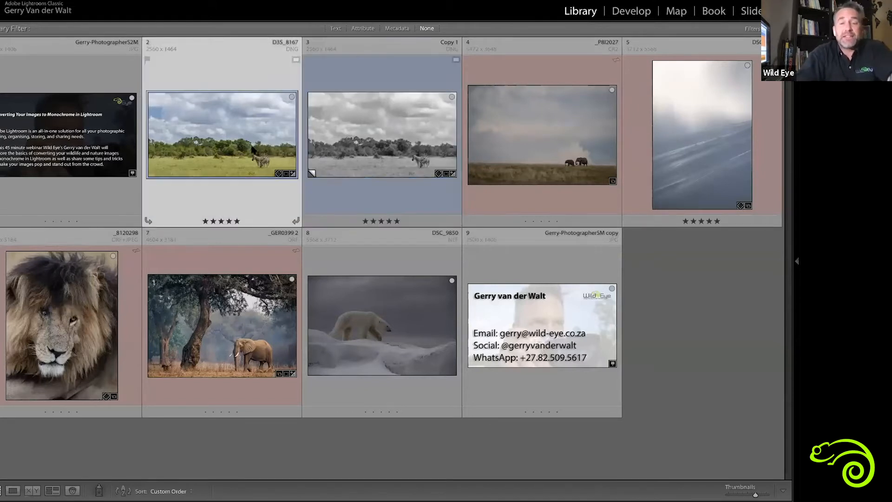
key("d")
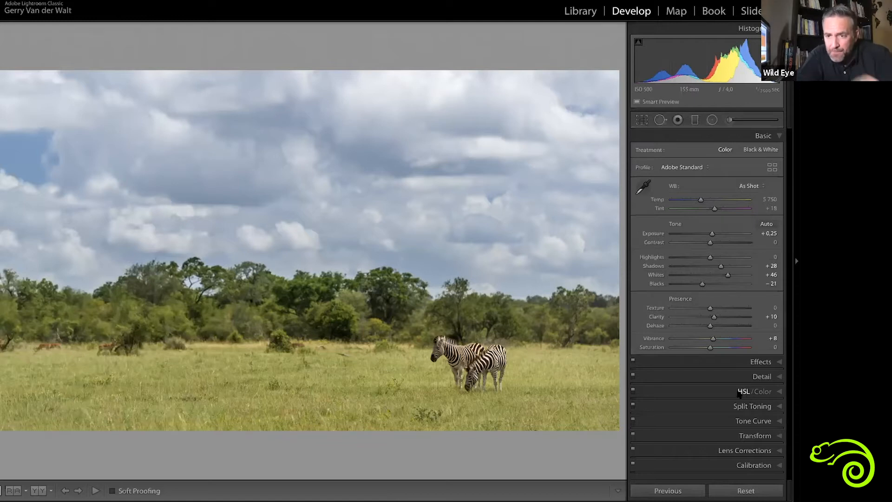
key("v")
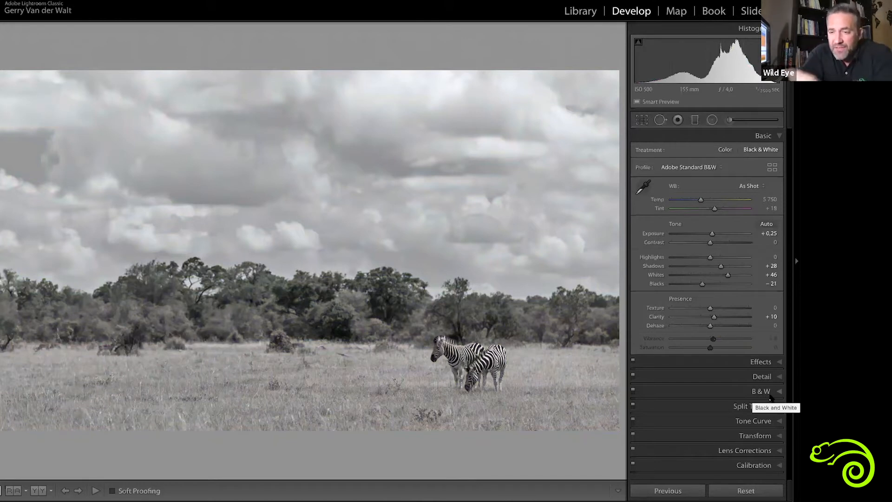
left_click(779, 393)
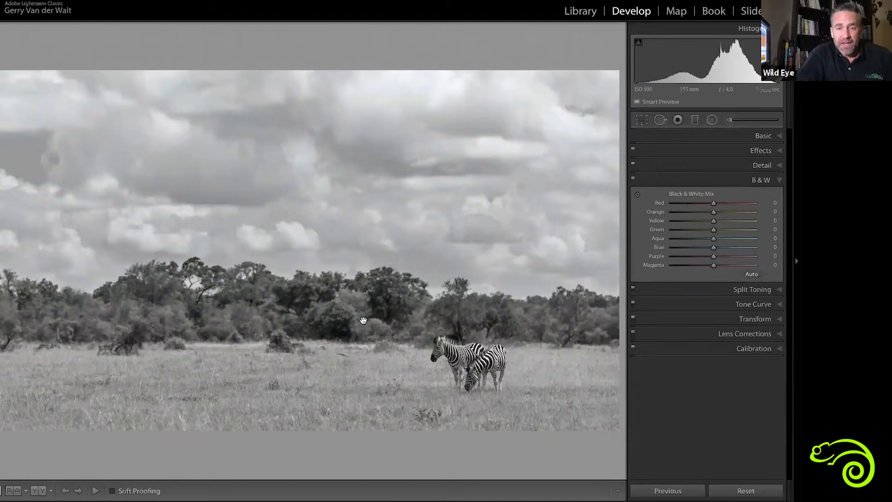
With before and after side by side, set the black and white mix to Green +44 and Blue -64
key("y")
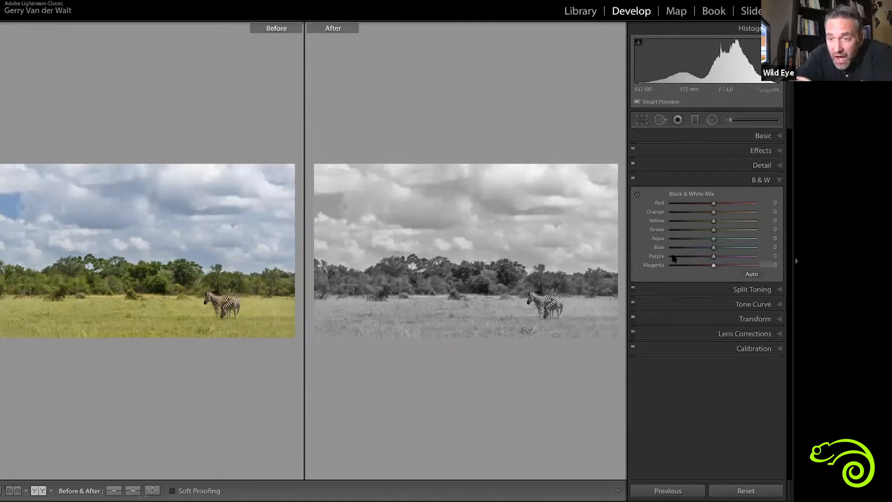
mouse_move(709, 234)
left_mouse_down()
mouse_move(693, 233)
mouse_move(741, 231)
mouse_move(718, 232)
mouse_move(726, 231)
left_mouse_up()
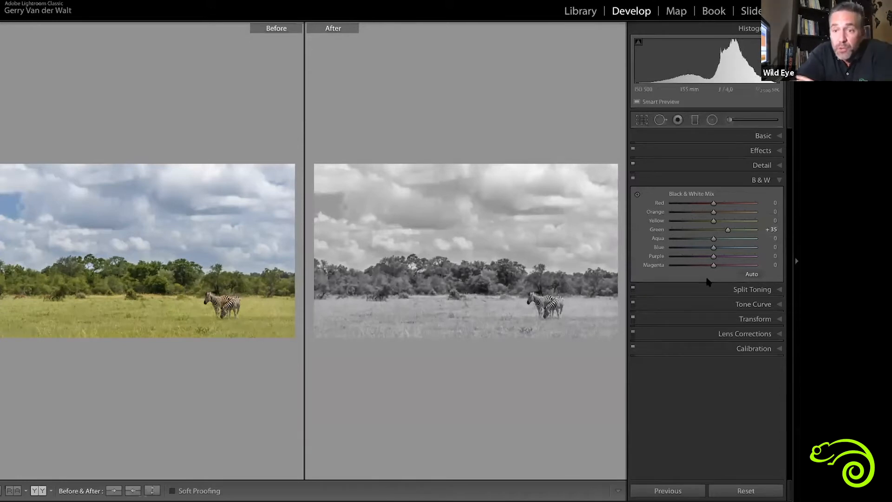
left_click_drag(714, 248, 691, 250)
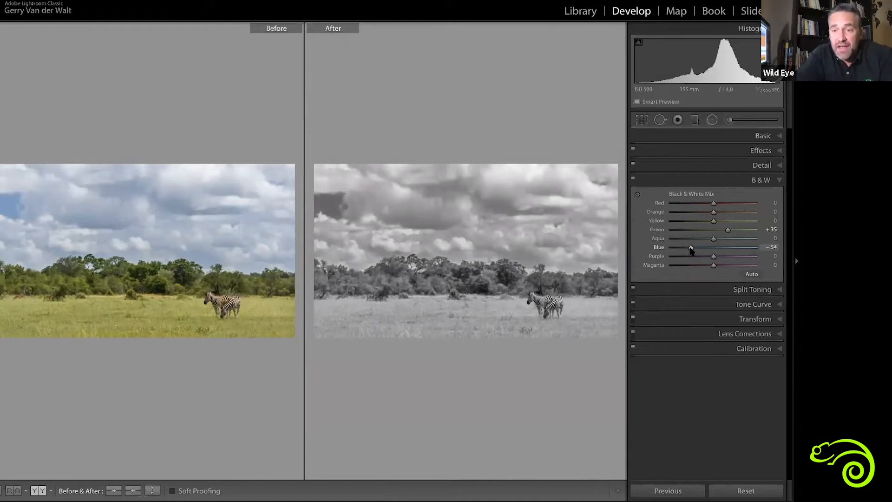
left_click_drag(728, 233, 730, 233)
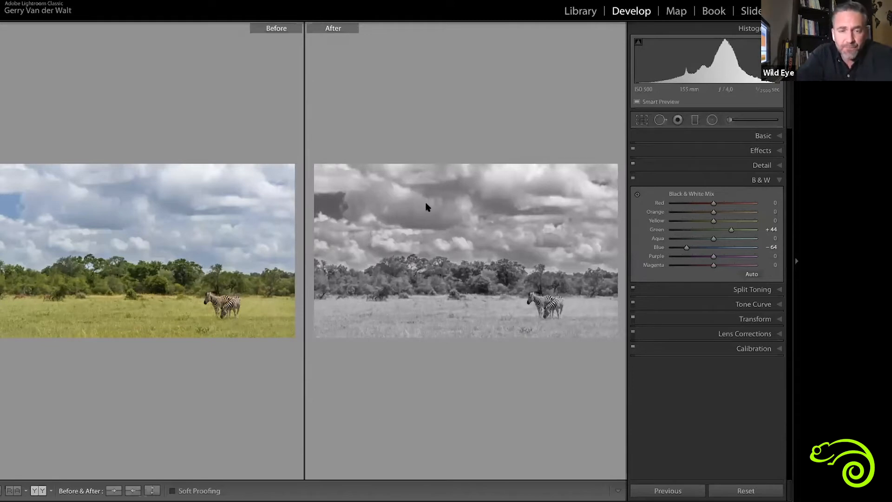
Compare the two black and white zebra versions side by side in Survey view and return to the grid
key("g")
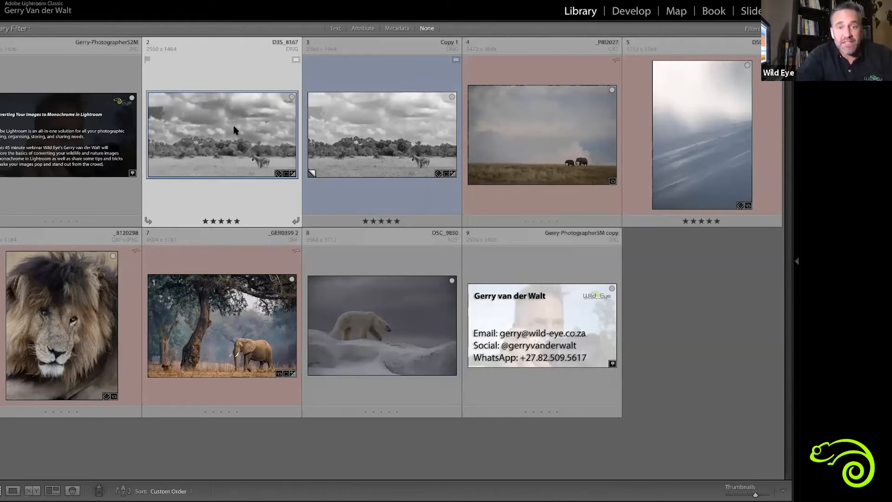
left_click(367, 146)
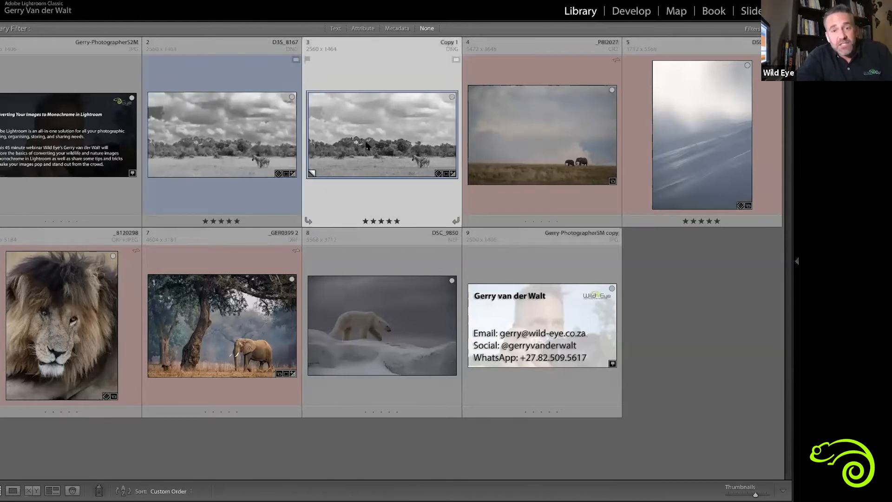
left_click(222, 146, "ctrl")
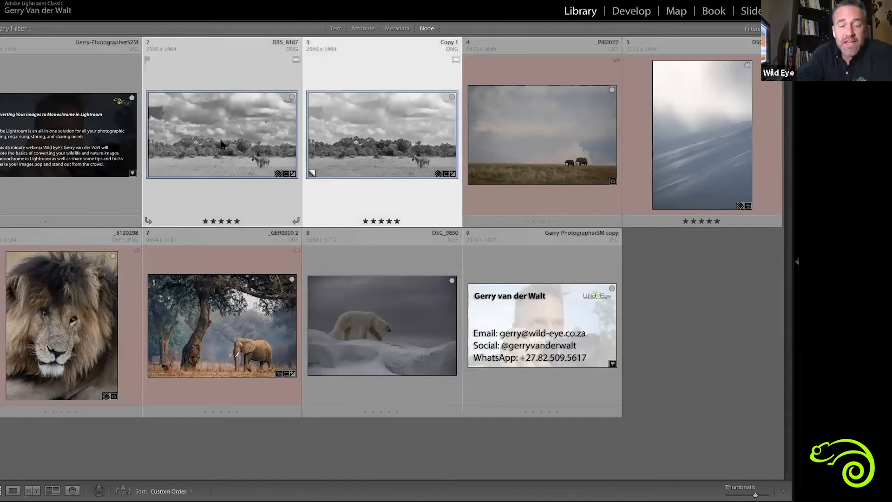
key("n")
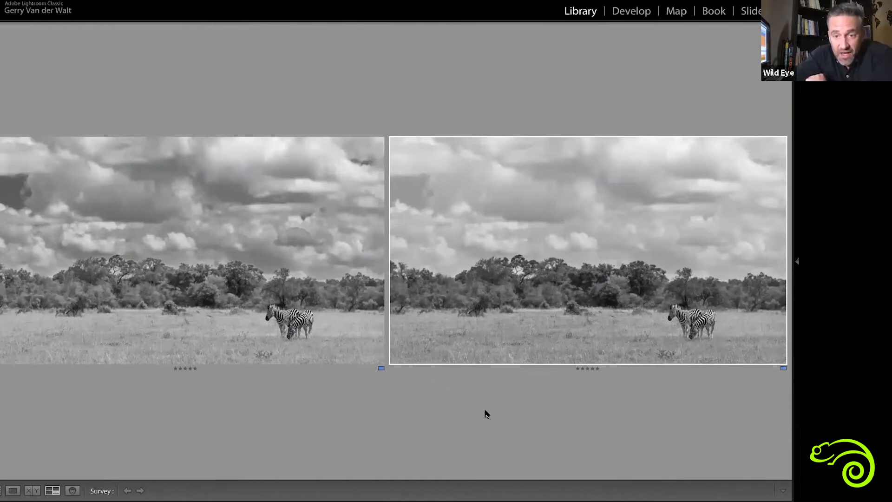
key("g")
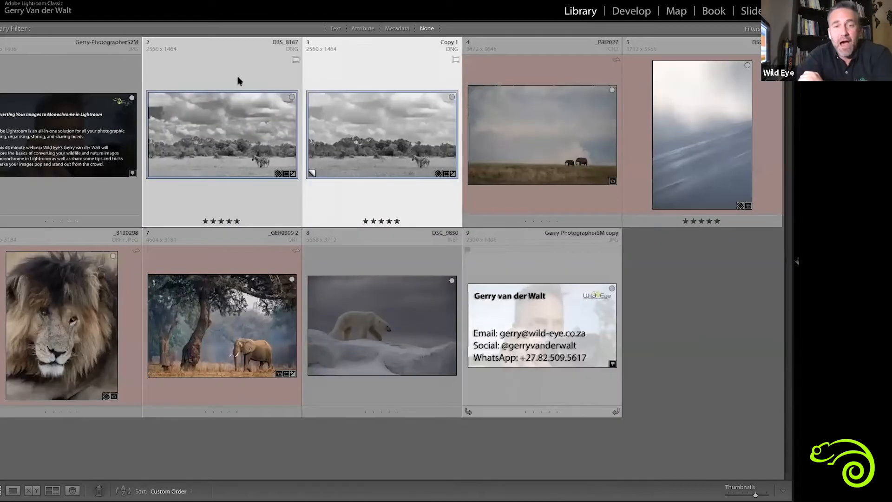
Open the two-elephant photo for developing and raise its Whites to +70
left_click(534, 157, "ctrl")
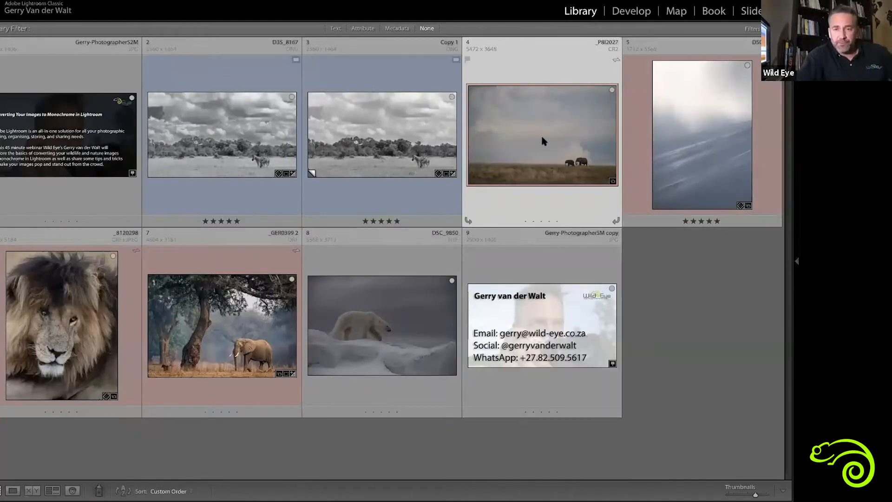
double_click(541, 138)
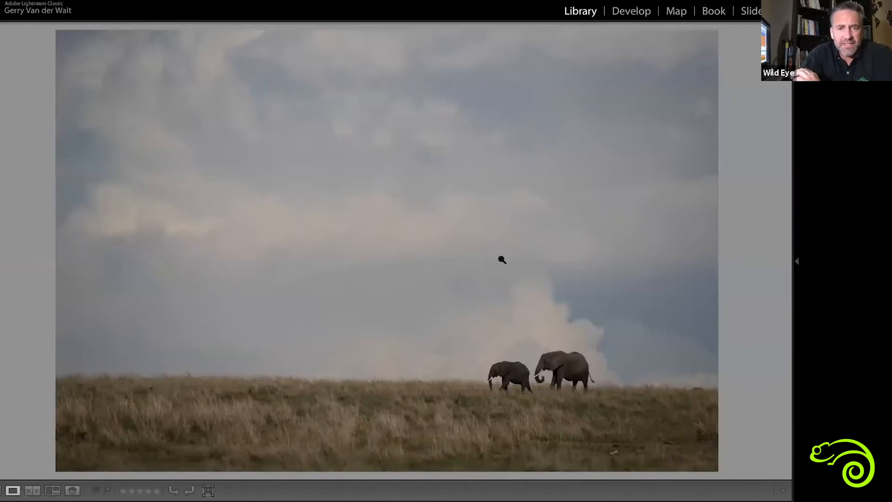
key("d")
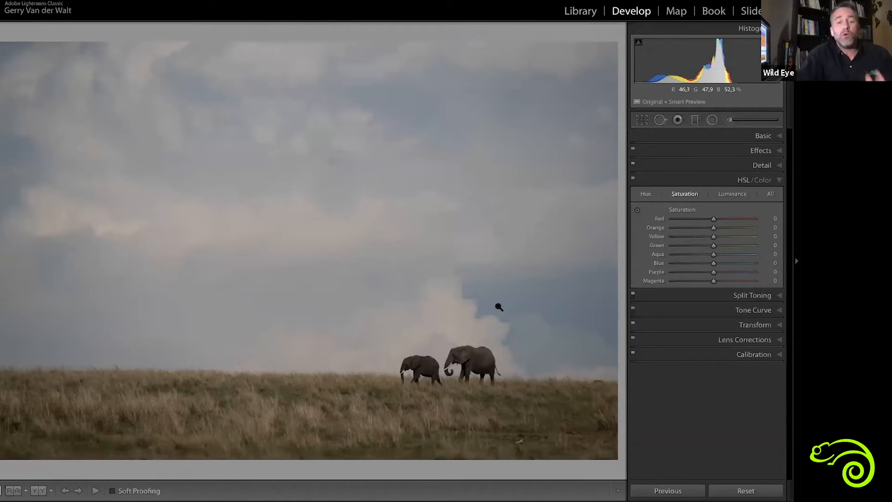
left_click(766, 136)
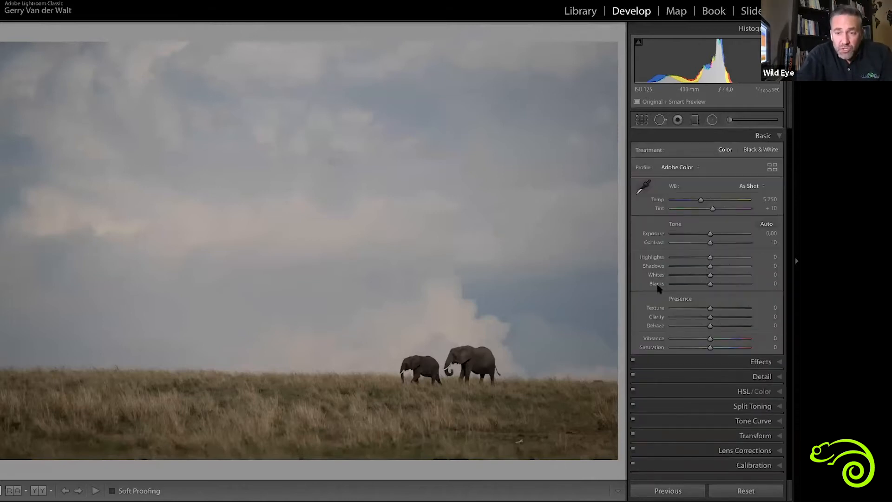
left_click(710, 284, "alt")
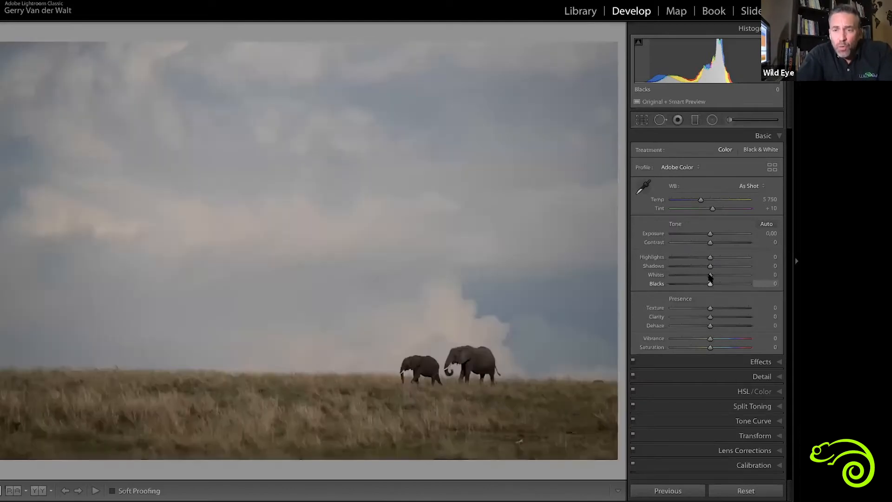
left_click(710, 274, "alt")
left_click_drag(710, 274, 736, 276)
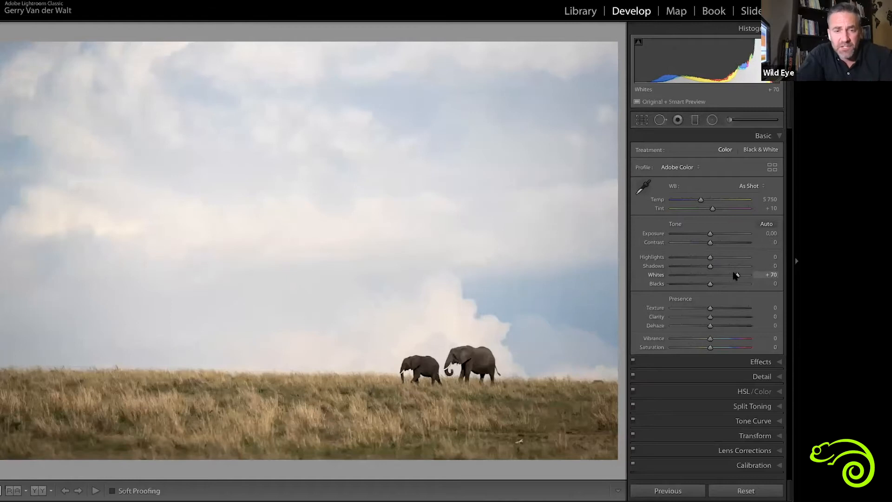
Check the elephant photo's before and after versions and straighten it along the grassy horizon
key("y")
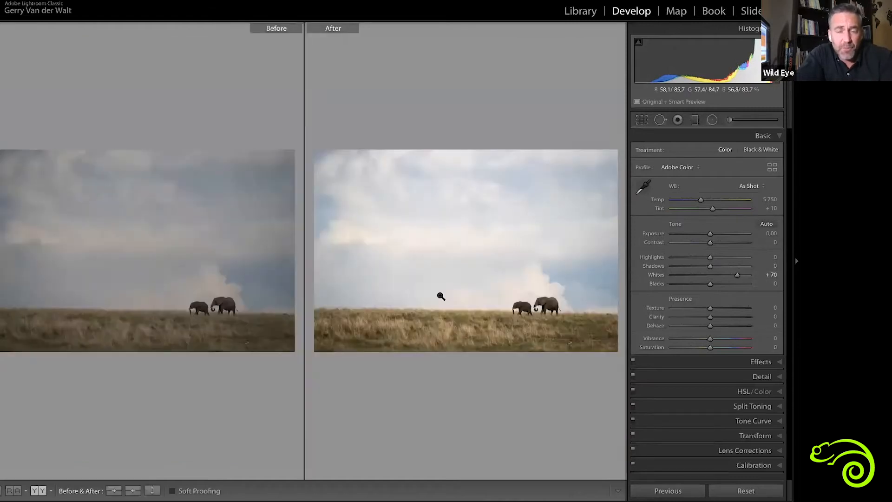
key("y")
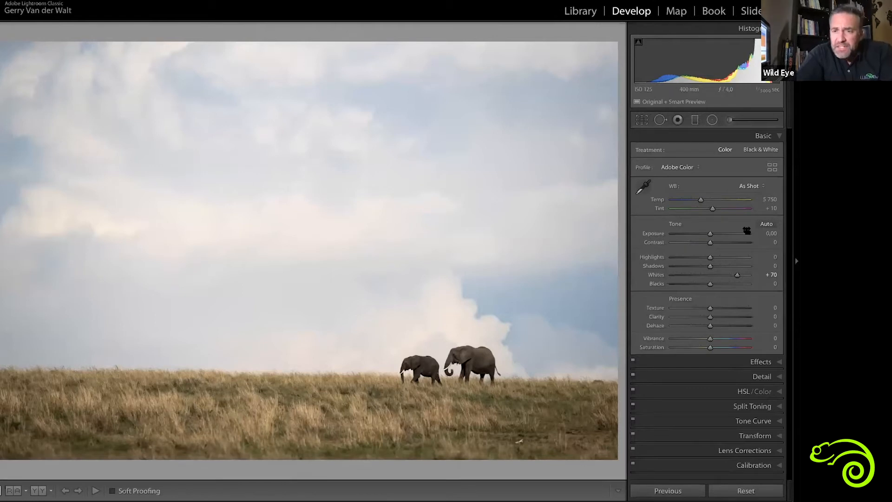
left_click(642, 121)
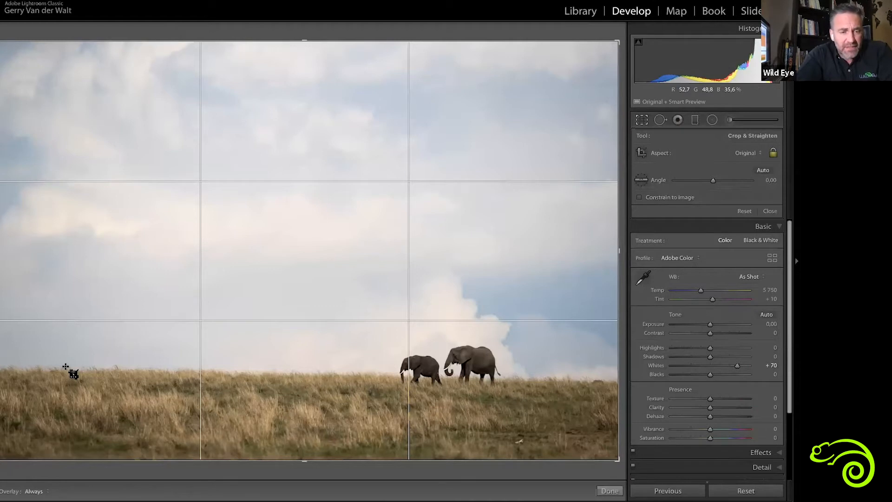
left_click_drag(49, 370, 634, 381)
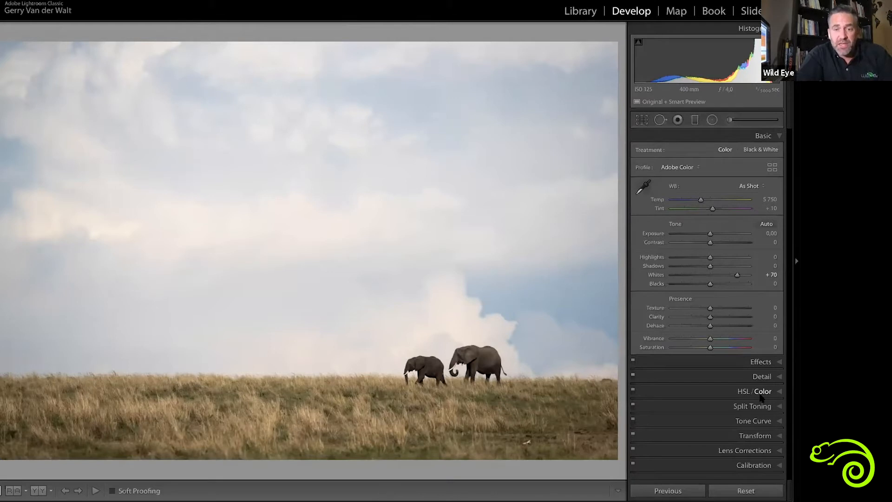
Convert the elephant photo to black and white and inspect the elephants up close in the before and after comparison
left_click(713, 392)
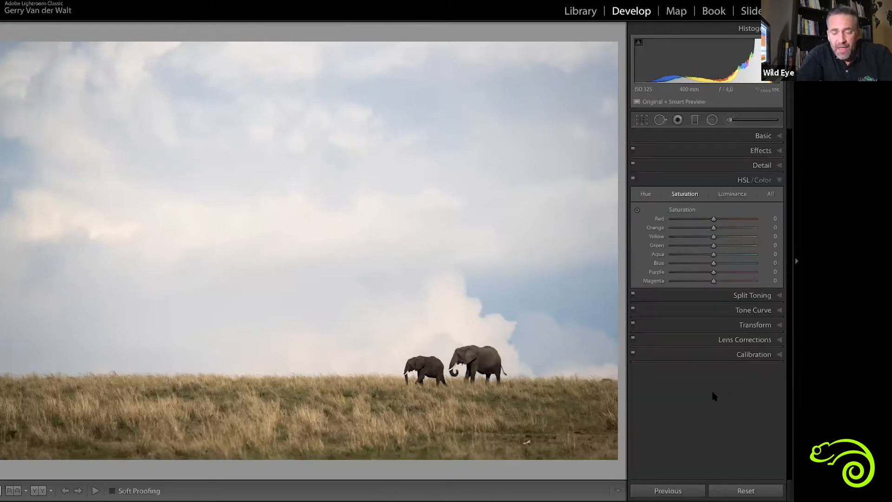
key("v")
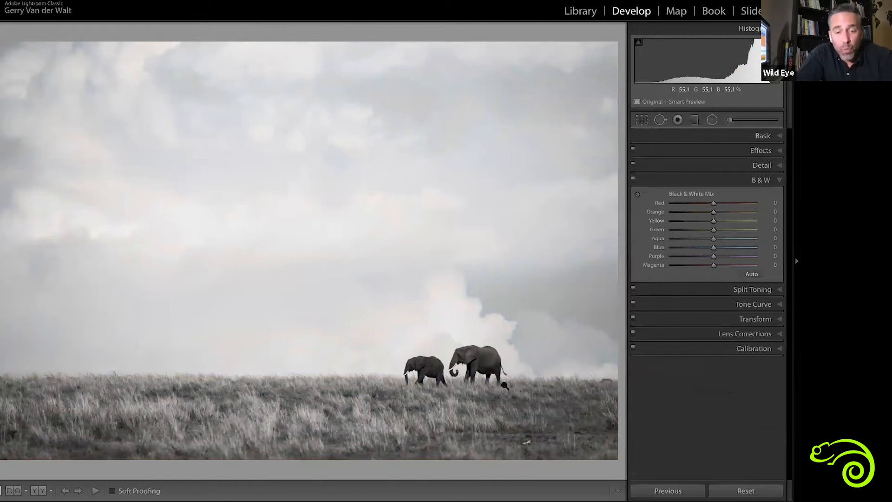
key("y")
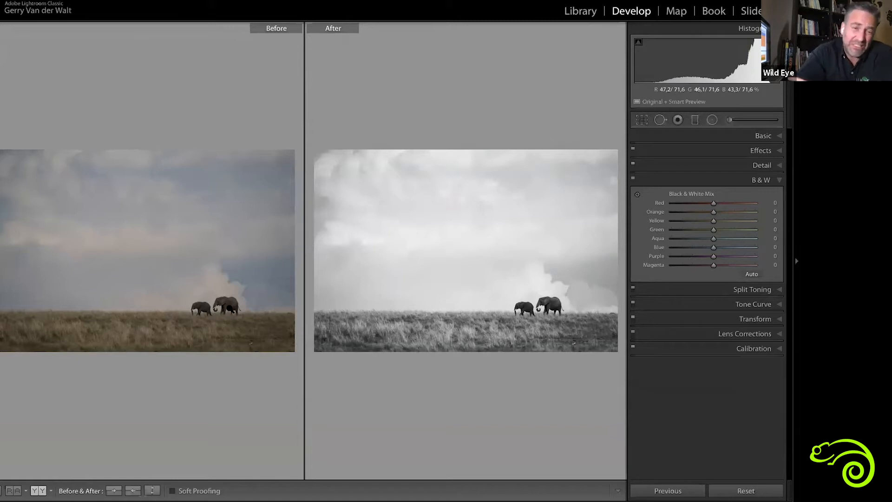
left_click(229, 308)
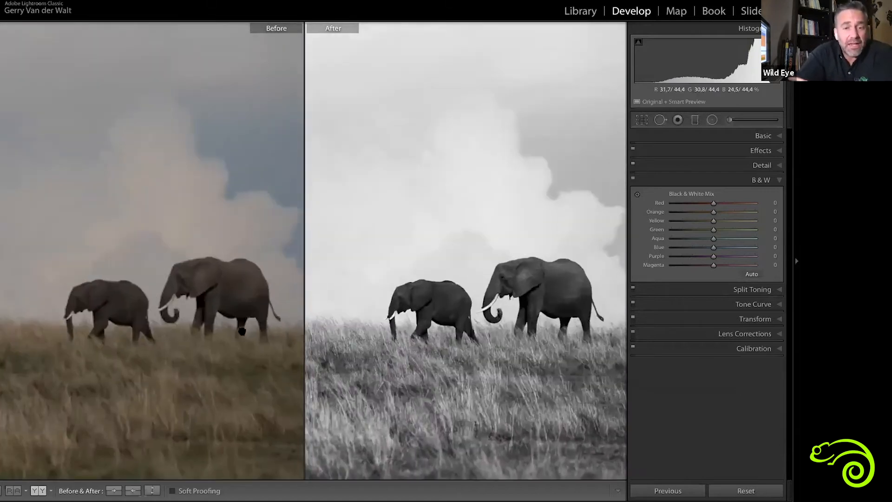
left_click(243, 333)
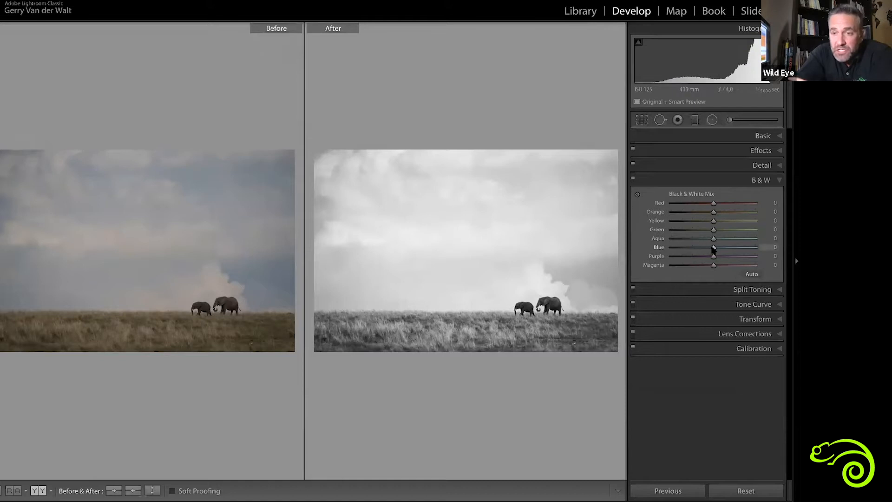
Try Blue at -82 and Aqua at -18 in the elephant photo's black and white mix, and reset both sliders
left_click_drag(711, 249, 681, 249)
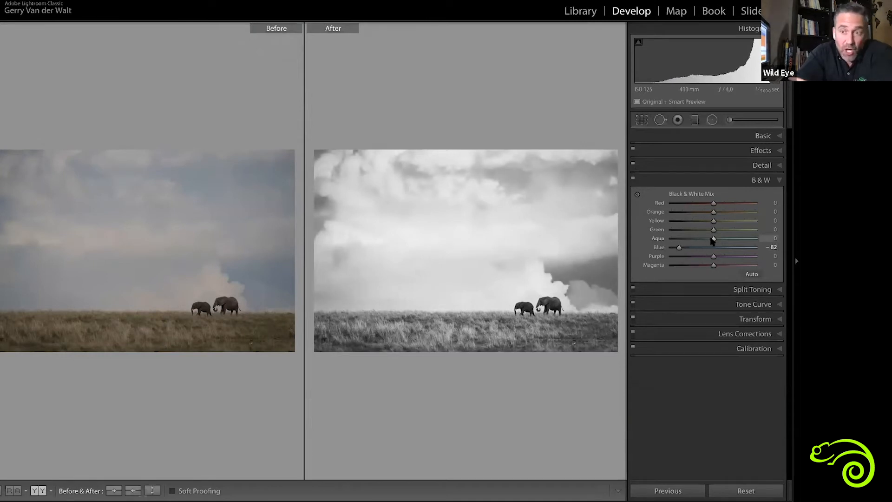
mouse_move(713, 239)
left_mouse_down()
mouse_move(673, 238)
mouse_move(750, 242)
mouse_move(648, 243)
mouse_move(730, 247)
mouse_move(706, 245)
left_mouse_up()
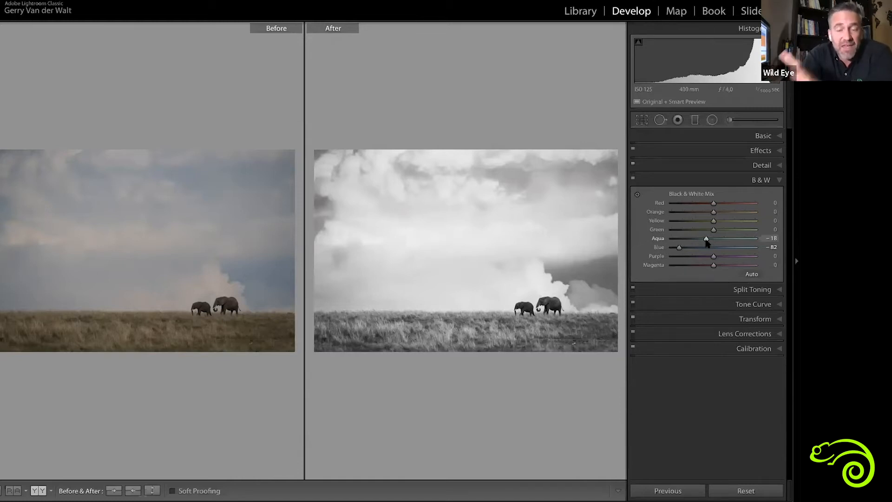
double_click(706, 238)
double_click(679, 247)
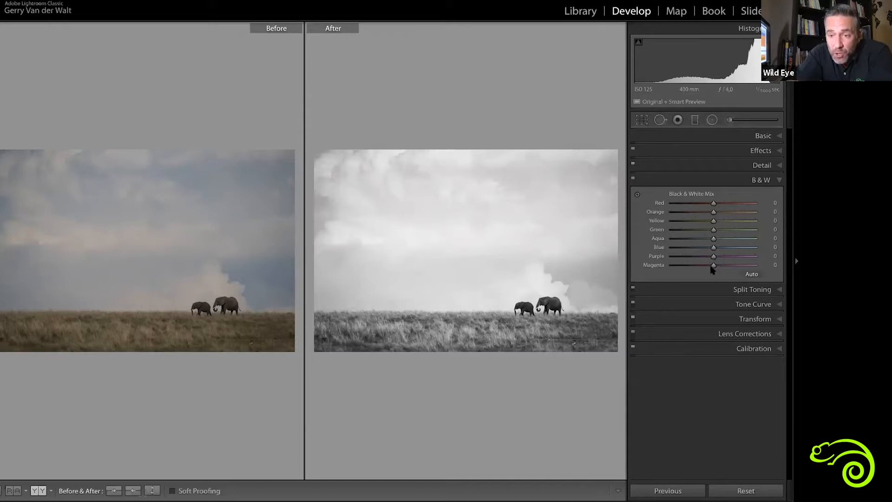
Set Red to +3, Orange to +67, Yellow to -16, Green to +52 and Aqua to +2 in the elephant photo's black and white mix
left_click_drag(714, 205, 752, 204)
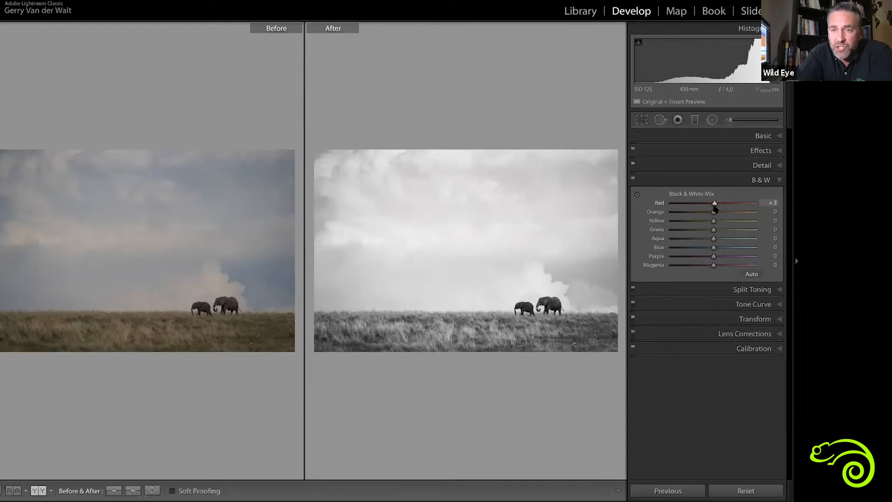
mouse_move(705, 214)
left_mouse_down()
mouse_move(678, 213)
mouse_move(728, 214)
mouse_move(693, 214)
mouse_move(714, 213)
left_mouse_up()
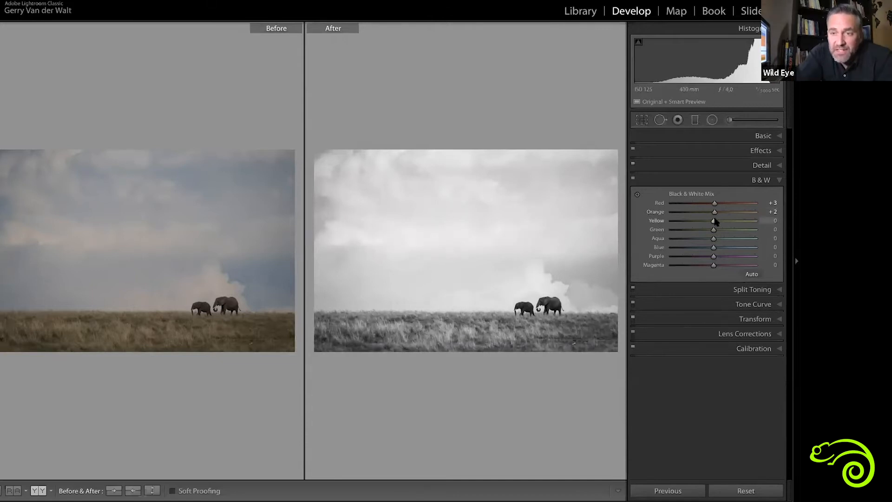
left_click_drag(715, 212, 746, 213)
left_click(740, 213)
mouse_move(712, 221)
left_mouse_down()
mouse_move(743, 222)
mouse_move(695, 222)
mouse_move(740, 223)
mouse_move(719, 221)
mouse_move(706, 232)
mouse_move(753, 239)
mouse_move(710, 239)
left_mouse_up()
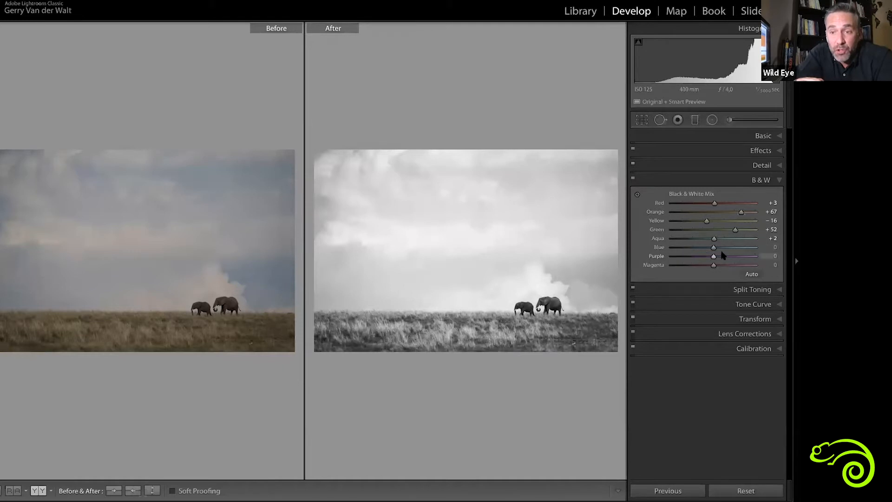
Set Blue to -72 and reset Magenta in the elephant photo's black and white mix, and view only the edited photo
left_click_drag(713, 248, 673, 263)
left_click_drag(763, 273, 710, 266)
double_click(711, 265)
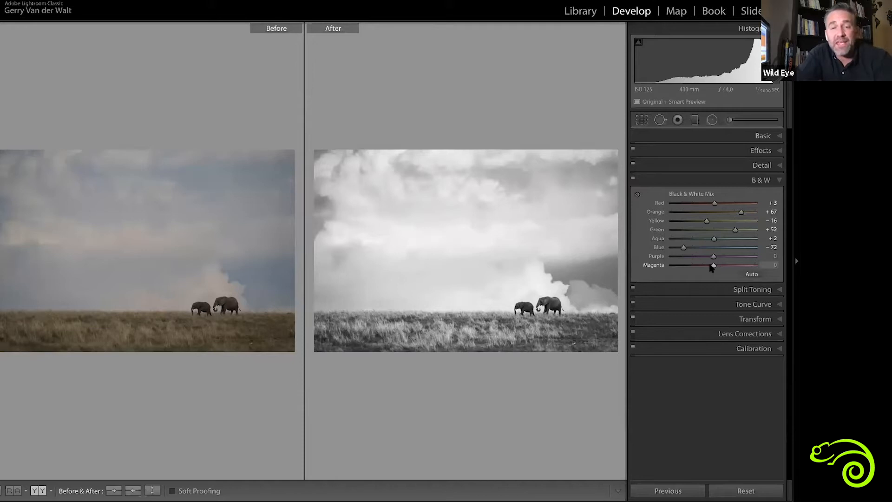
key("y")
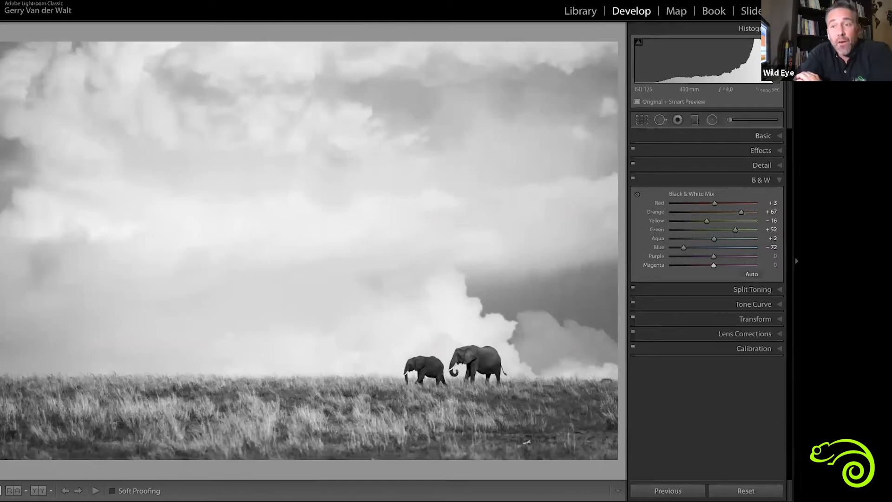
Set the elephant photo's Whites to +49, Shadows to +69, Highlights to -39, Clarity to +46 and Dehaze to +11, and compare it with the original
left_click(762, 135)
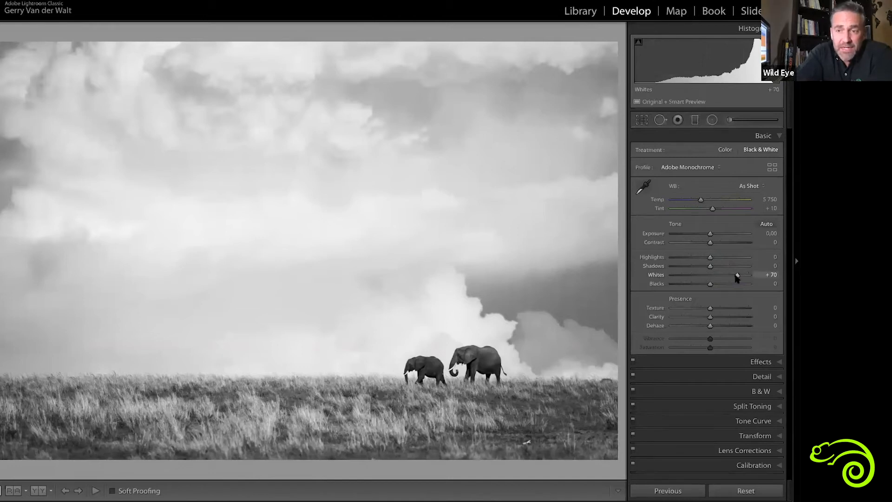
left_click_drag(737, 275, 728, 275)
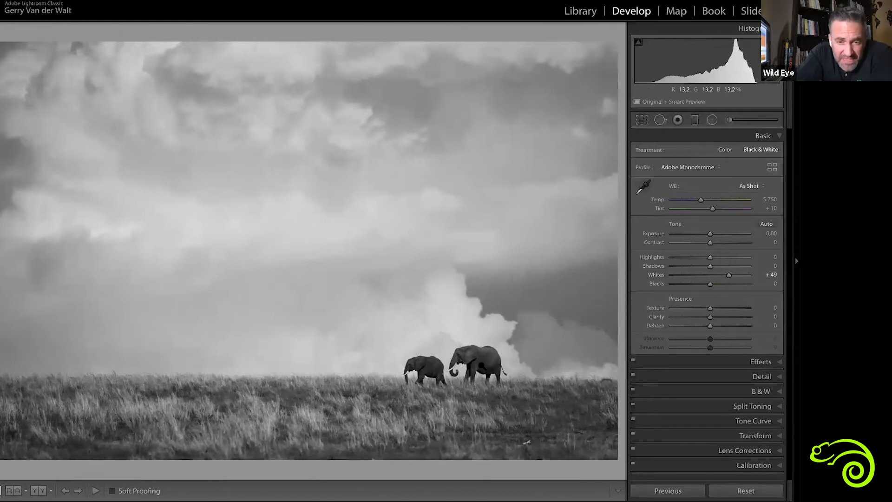
left_click_drag(709, 267, 738, 269)
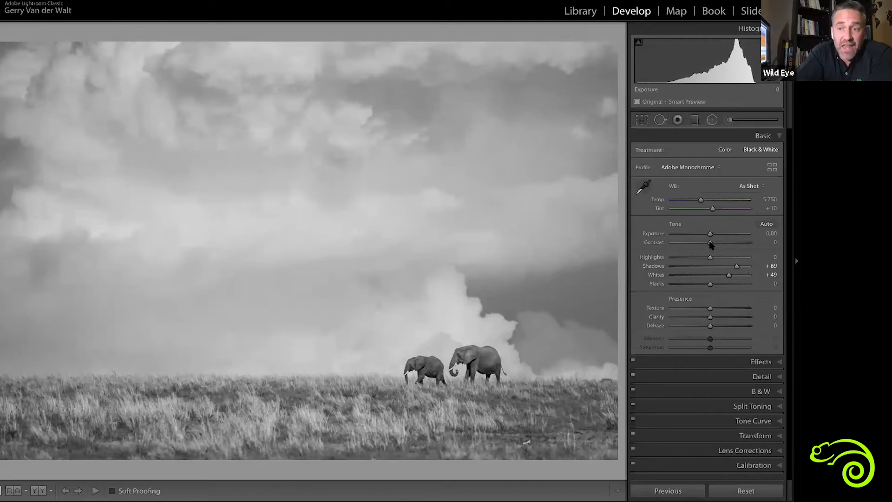
left_click_drag(675, 256, 695, 260)
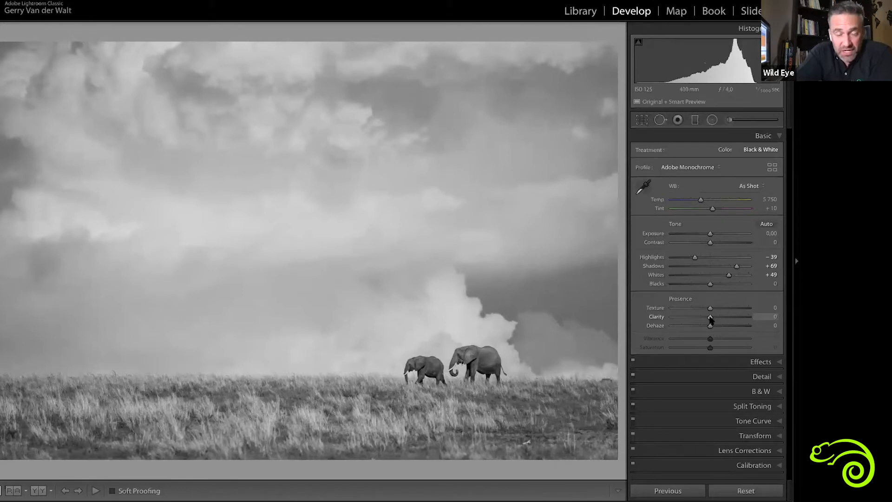
mouse_move(717, 318)
left_mouse_down()
mouse_move(735, 318)
mouse_move(713, 319)
mouse_move(734, 316)
mouse_move(714, 327)
mouse_move(729, 328)
mouse_move(713, 329)
left_mouse_up()
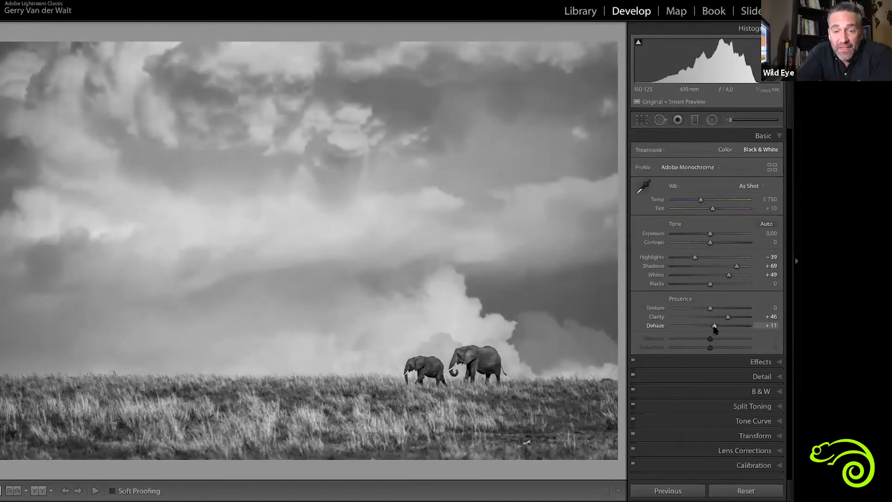
key("y")
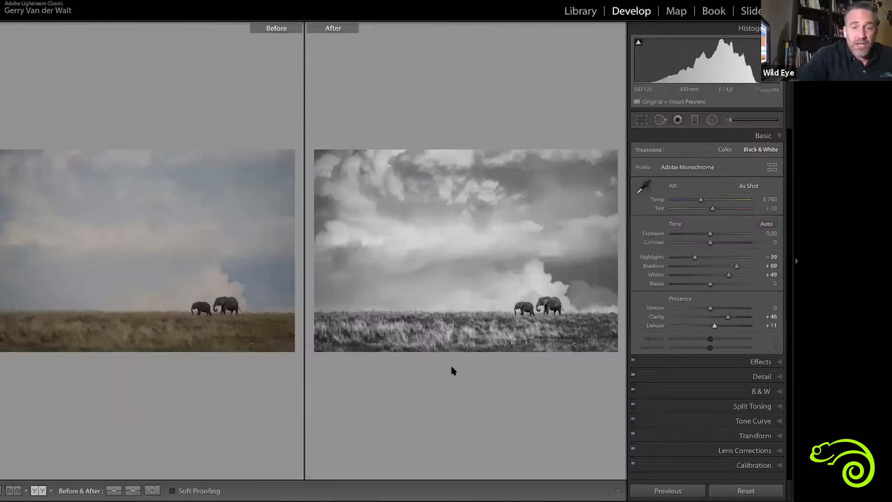
Open the snowy slope photo for developing, convert it to black and white, and show its before and after versions side by side
key("g")
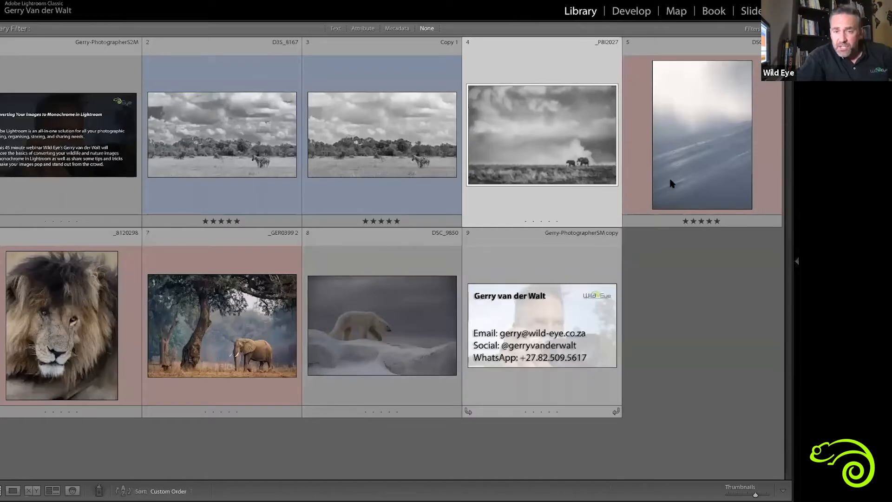
double_click(688, 169)
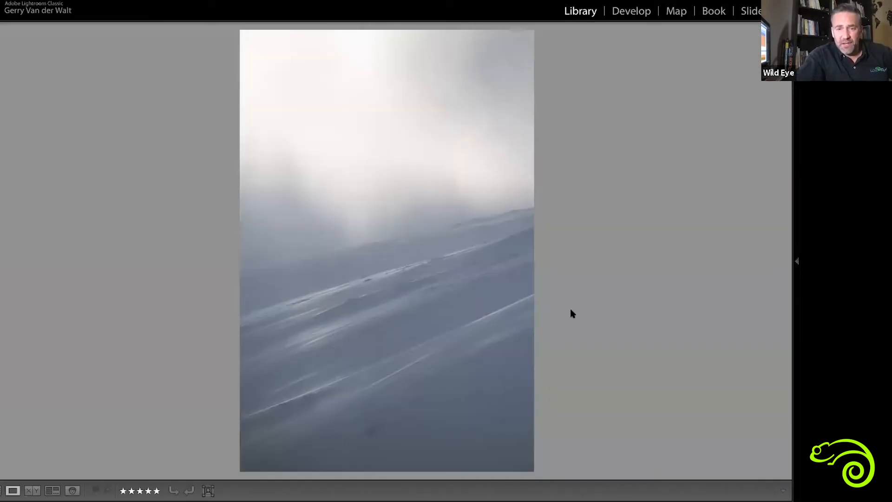
key("d")
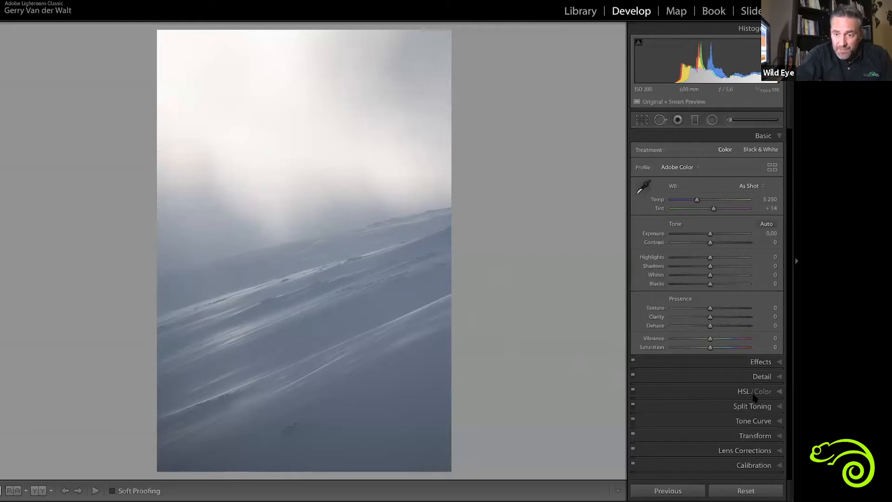
key("v")
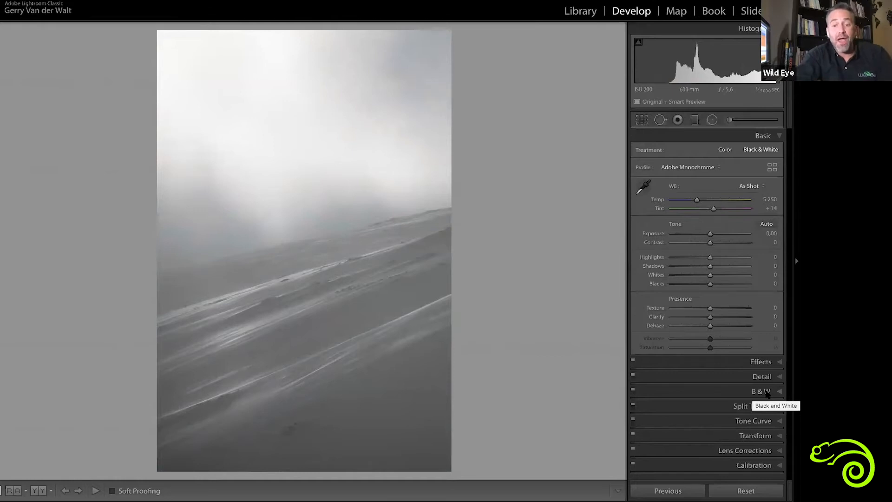
key("y")
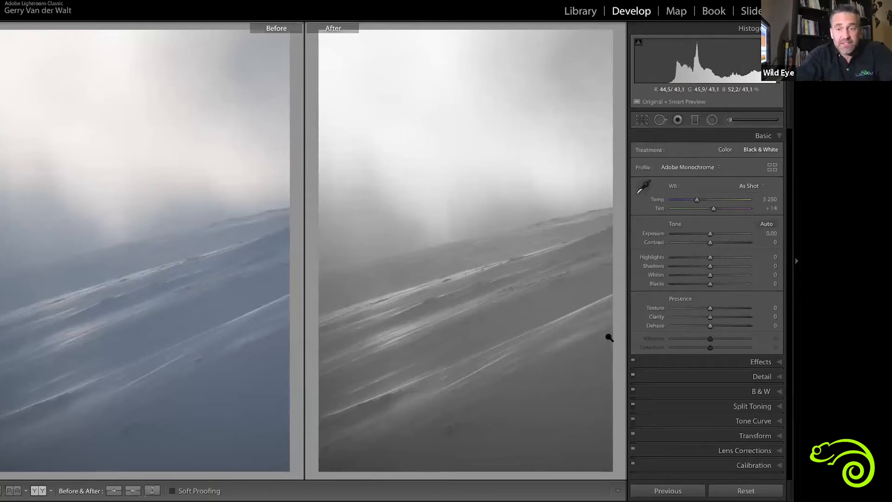
Set Blue to -82 in the snowy slope photo's black and white mix and view only the edited photo
left_click(764, 392)
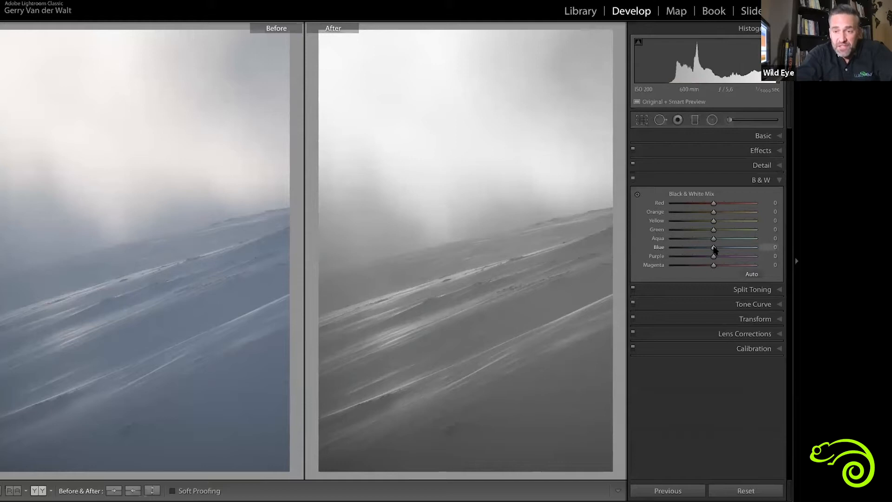
left_click_drag(714, 250, 680, 248)
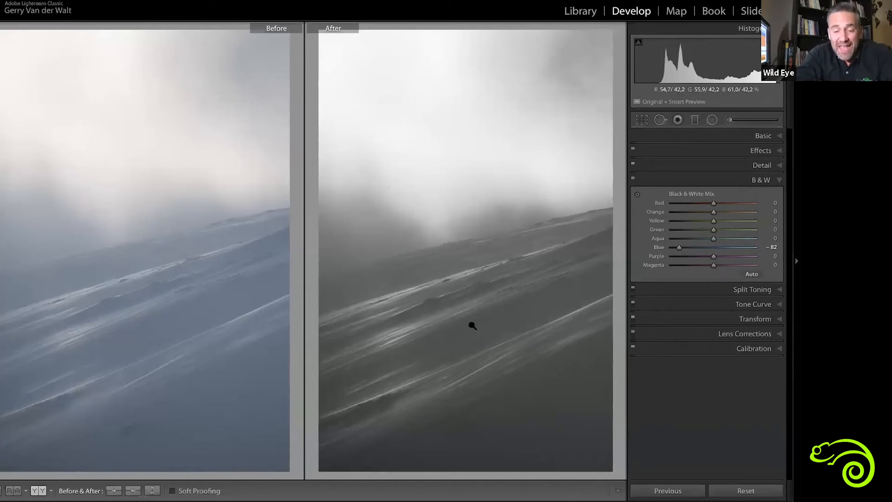
key("y")
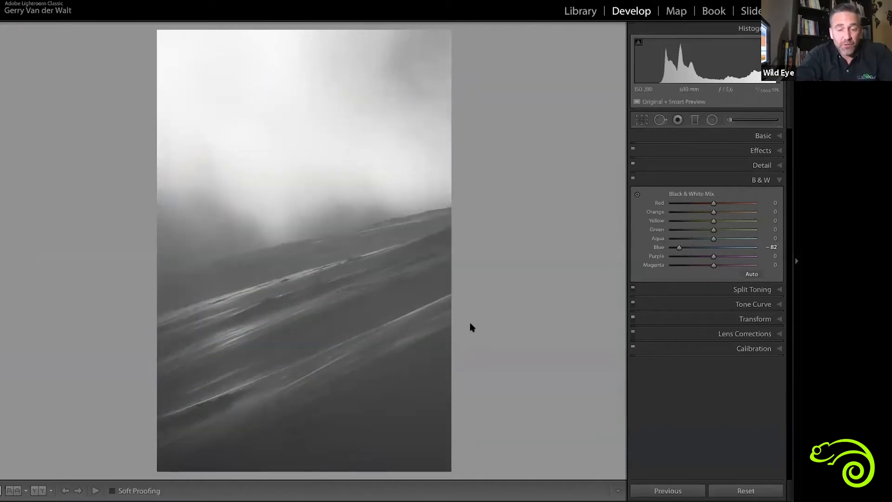
Set the snowy slope photo's Clarity to +100 and Dehaze to +31, and compare it with the original
left_click(762, 136)
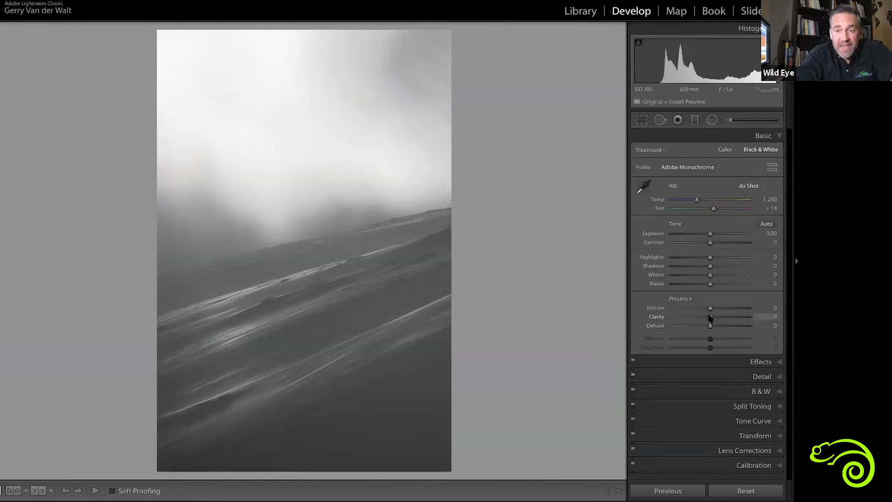
left_click_drag(715, 316, 745, 317)
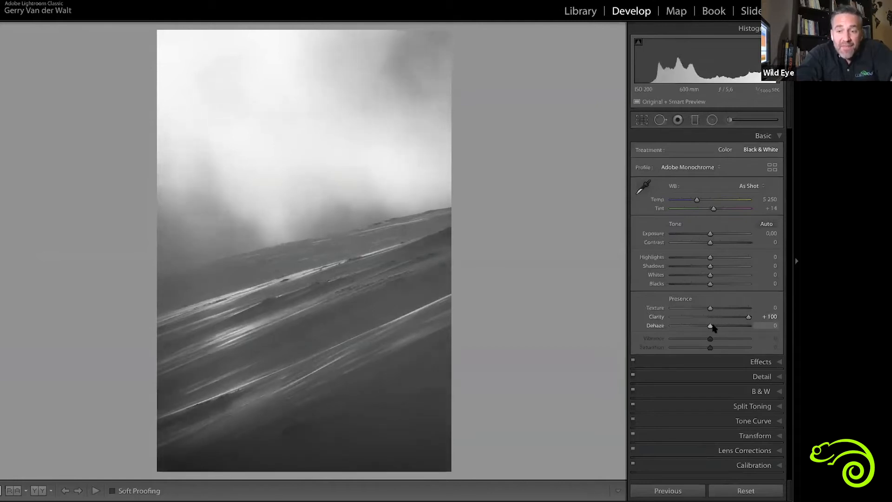
left_click_drag(711, 327, 722, 327)
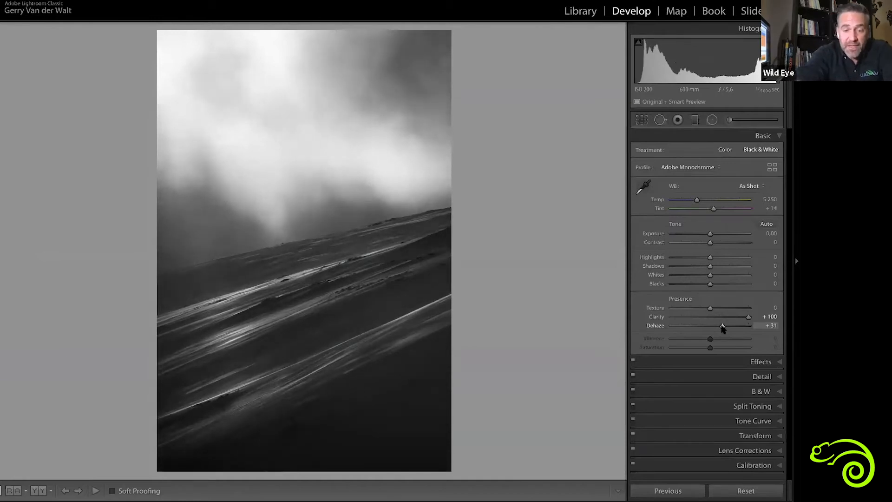
key("y")
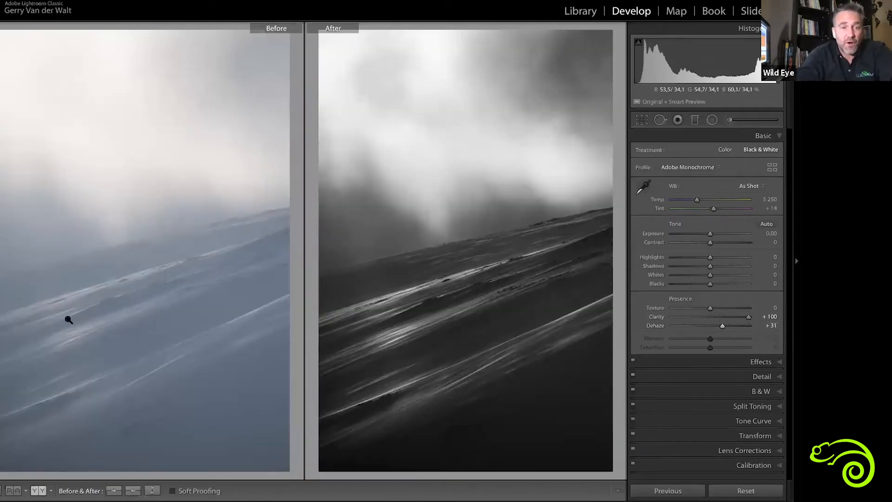
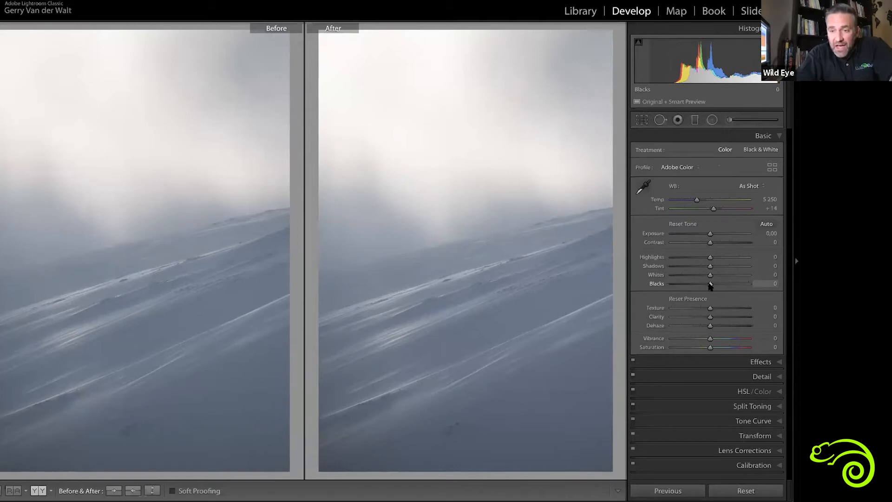
Set the snowy slope colour photo's Blacks to -61 and Whites to +32, using the clipping preview as a guide
left_click(710, 283, "alt")
left_click_drag(710, 285, 665, 285)
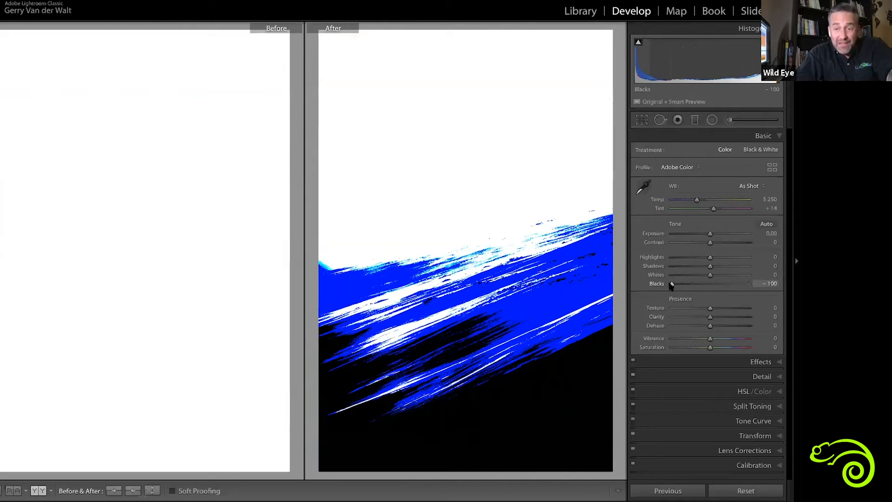
left_click_drag(672, 285, 687, 287)
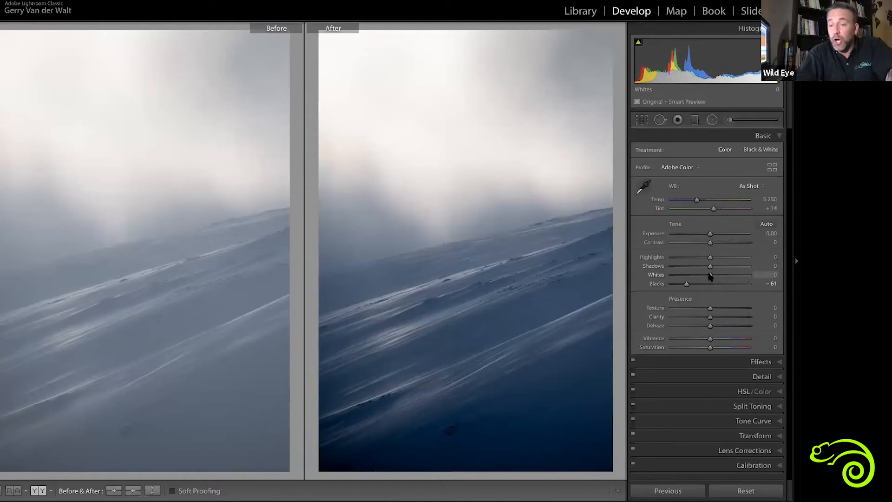
mouse_move(710, 275)
left_mouse_down()
mouse_move(753, 277)
mouse_move(722, 277)
left_mouse_up()
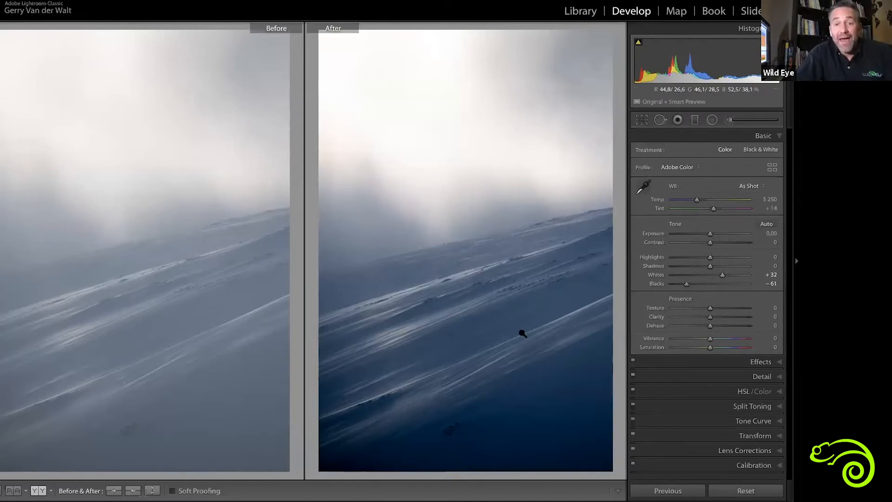
Convert the snowy slope photo to black and white and set Blue to -63 in its Black & White Mix
key("v")
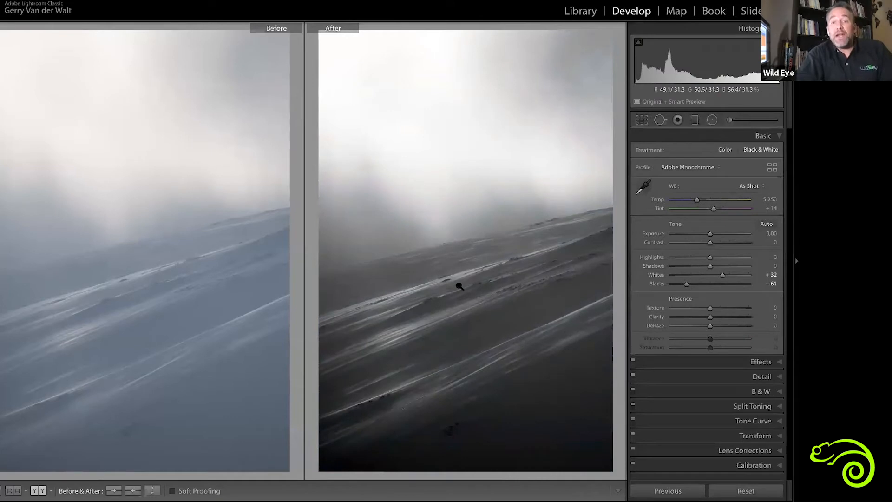
left_click(760, 391)
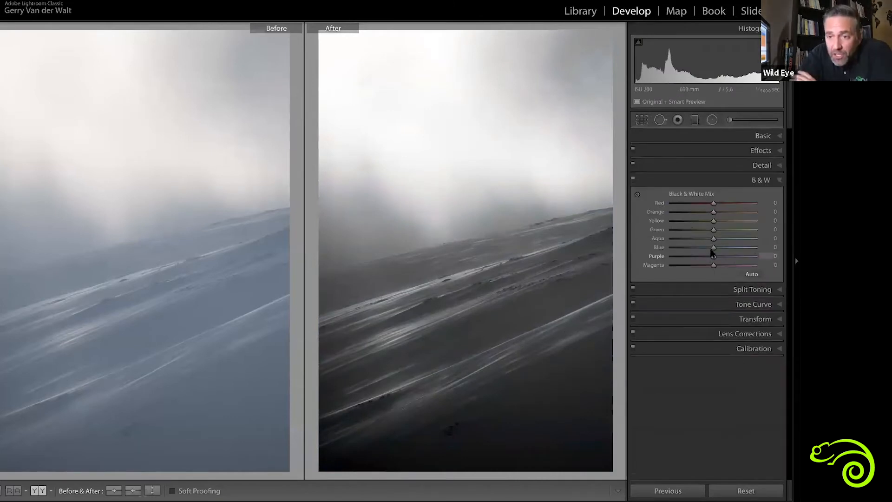
left_click_drag(712, 247, 688, 251)
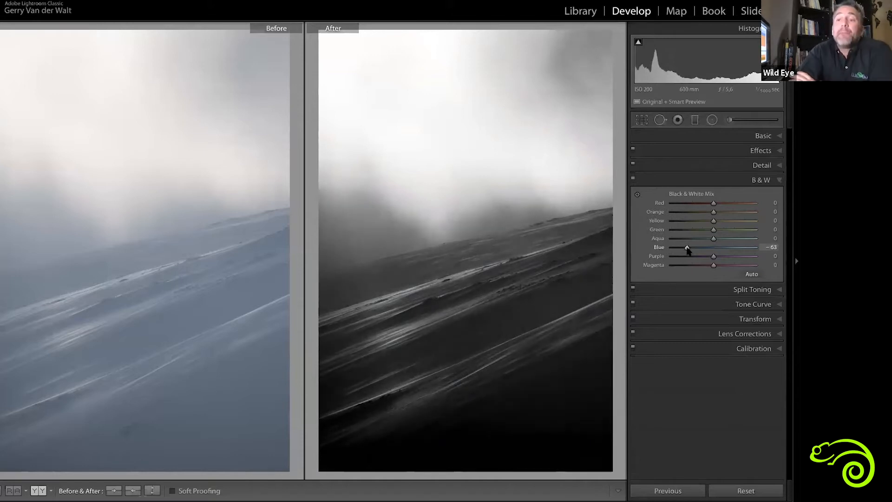
Set the snowy slope photo's Clarity to +77 and Dehaze to +27
left_click(761, 135)
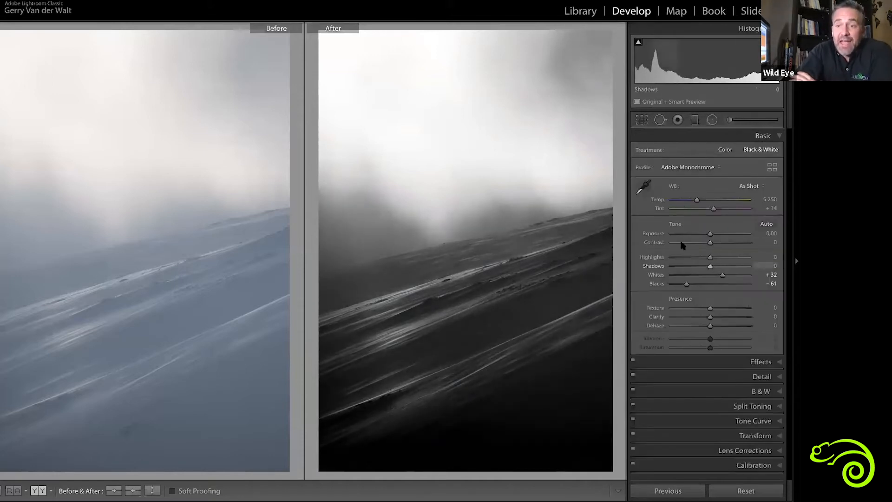
mouse_move(711, 316)
left_mouse_down()
mouse_move(738, 317)
mouse_move(709, 328)
mouse_move(721, 328)
left_mouse_up()
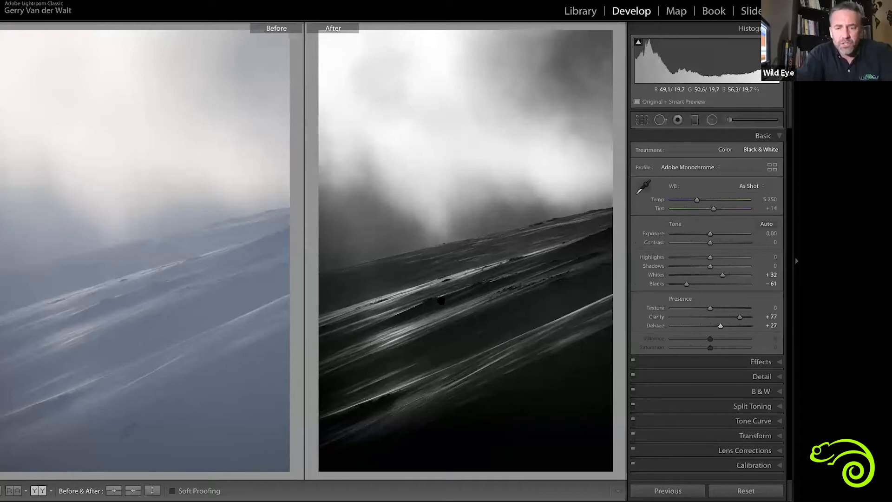
left_click(441, 301)
Open the lion portrait from the library for developing and show the whole photo
key("g")
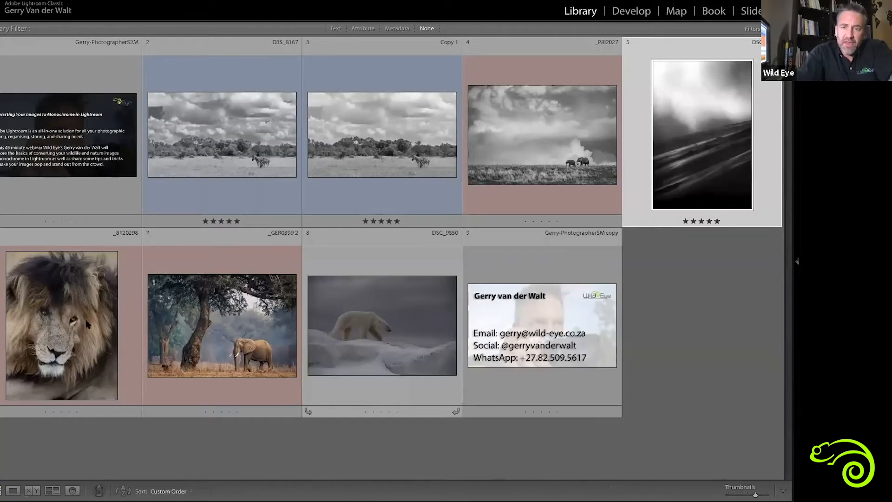
left_click(54, 341)
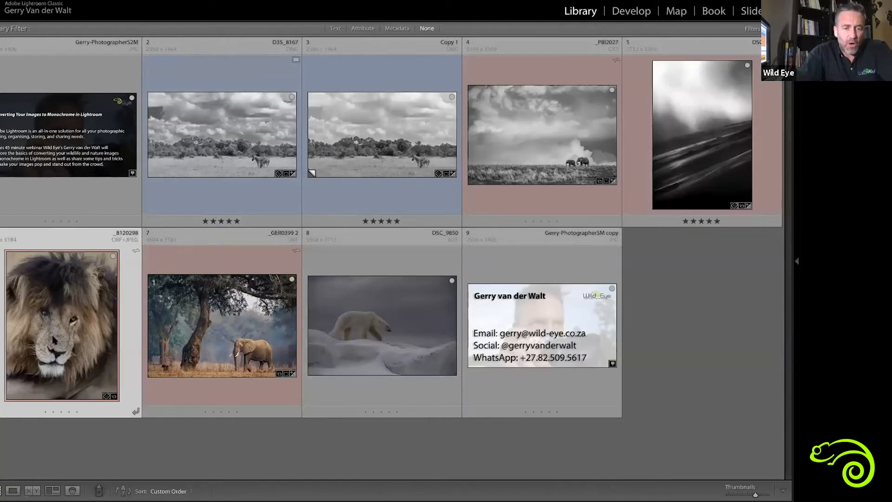
key("d")
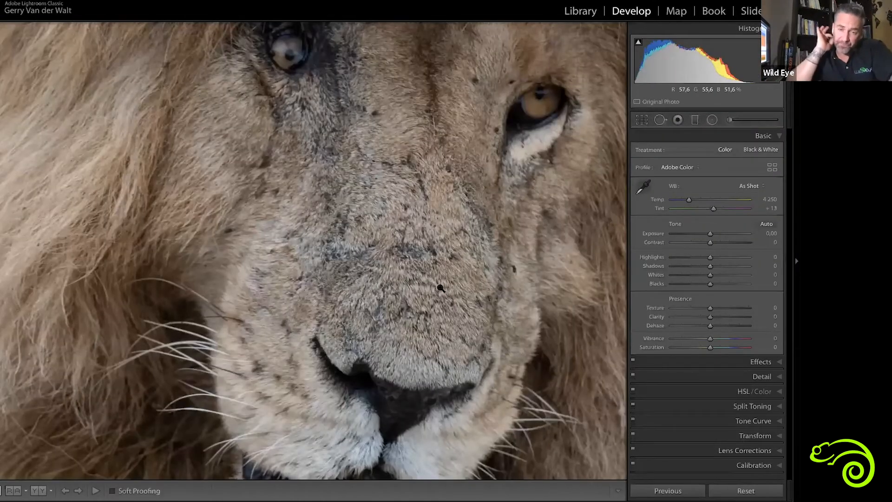
left_click(440, 288)
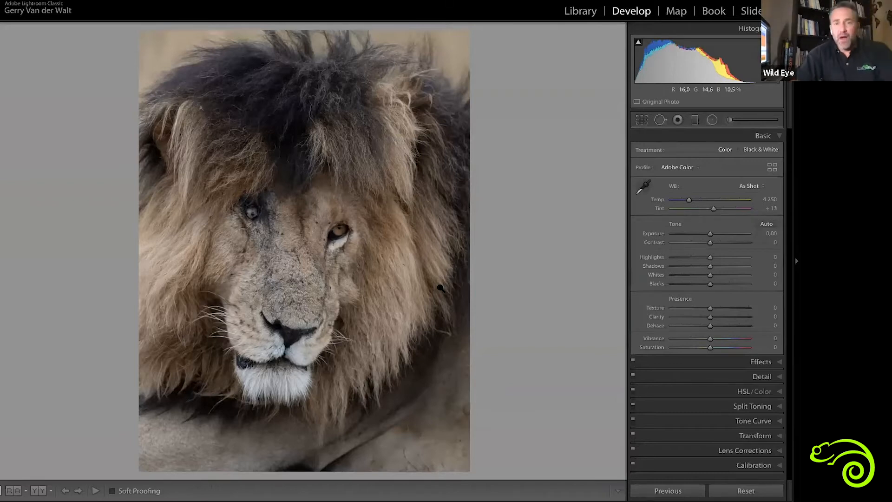
Check the lion photo's shadow and highlight clipping and set its Whites to +63
left_click(710, 284, "alt")
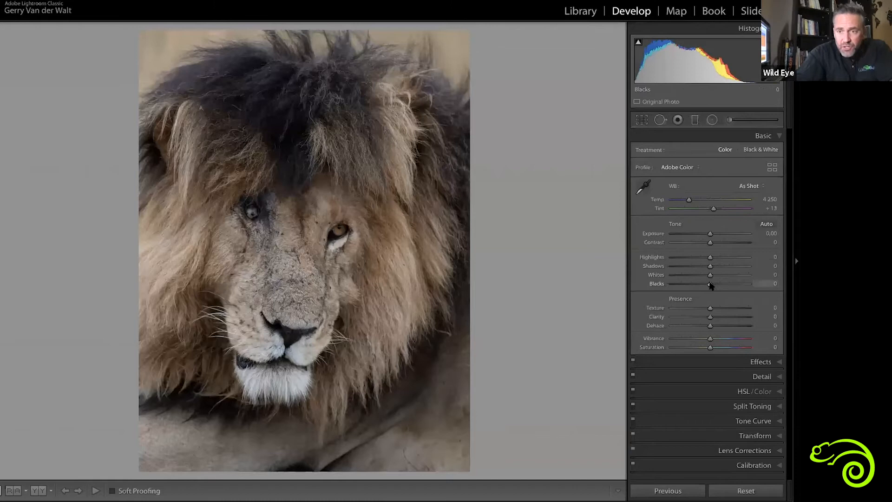
left_click(709, 283, "alt")
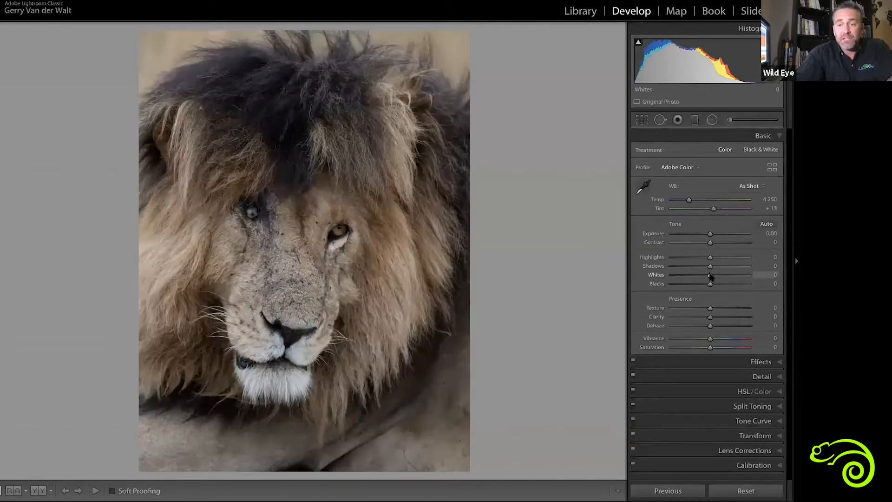
left_click(710, 275, "alt")
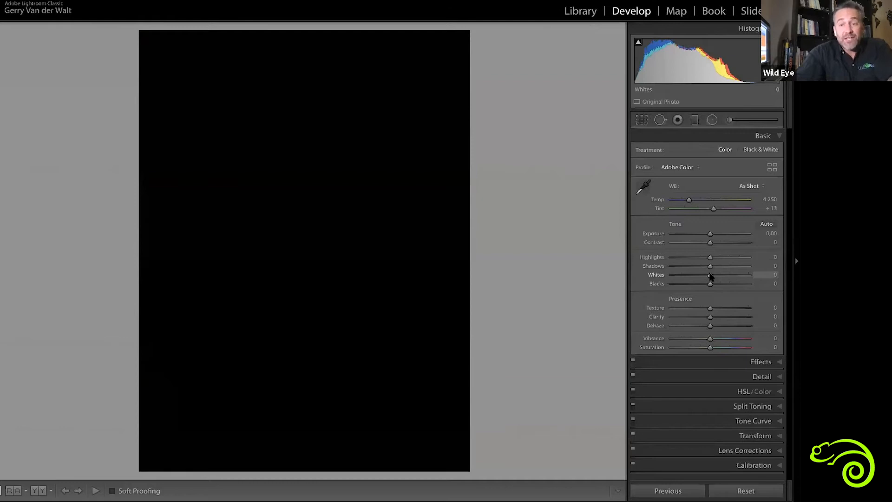
left_click_drag(709, 276, 734, 277)
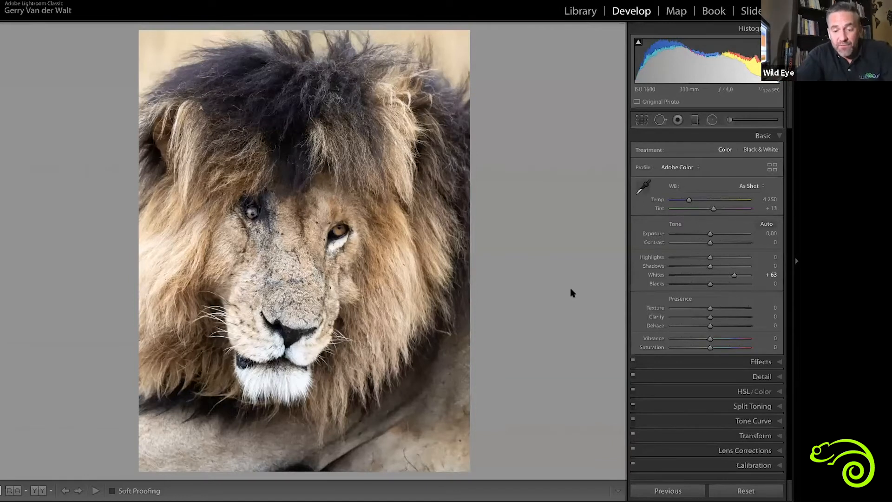
Convert the lion photo to black and white, show before and after side by side, and open its Black & White Mix
key("v")
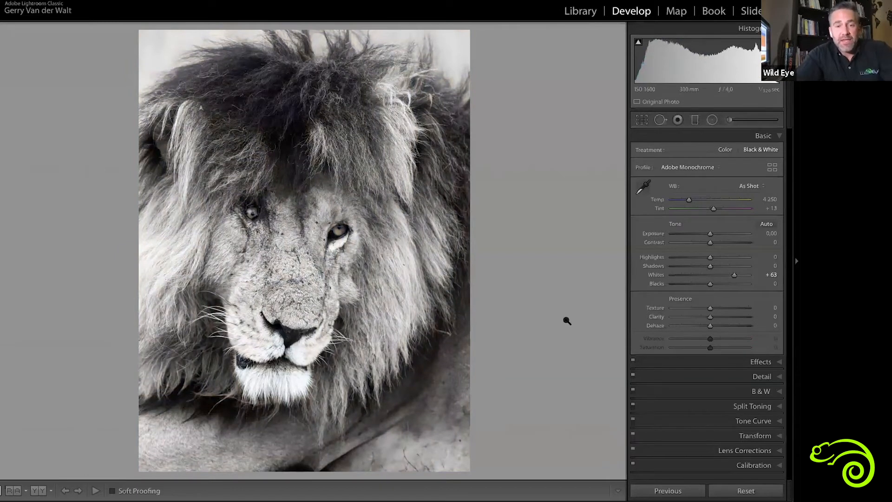
key("y")
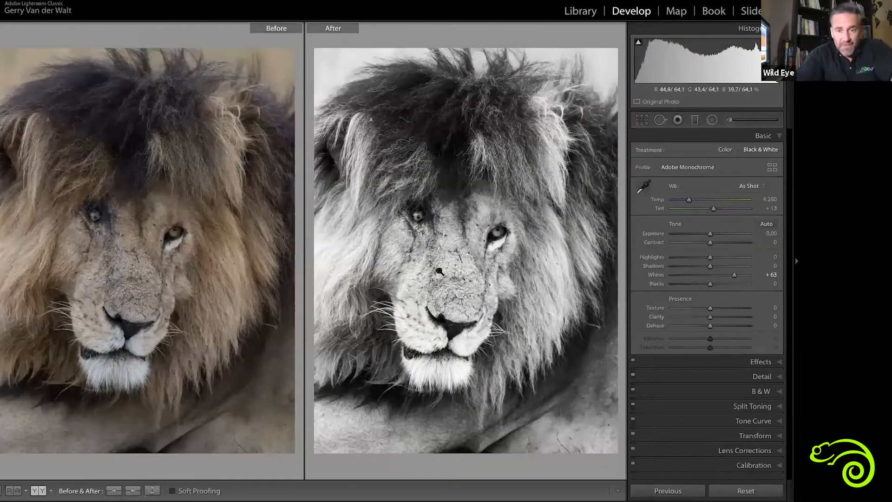
left_click(760, 392)
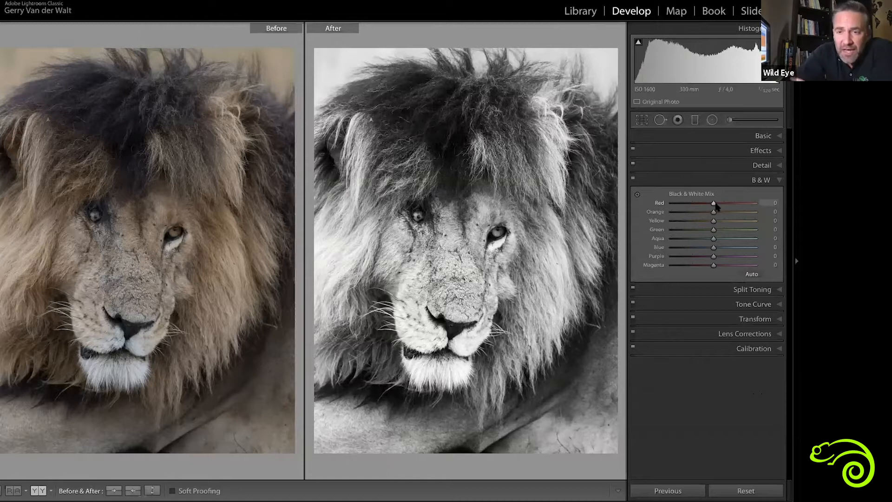
Try adjusting Yellow and using targeted adjustments directly on the lion's face and mane, and reset the Black & White Mix
mouse_move(713, 221)
left_mouse_down()
mouse_move(689, 222)
mouse_move(736, 222)
mouse_move(663, 222)
mouse_move(724, 217)
left_mouse_up()
double_click(725, 217)
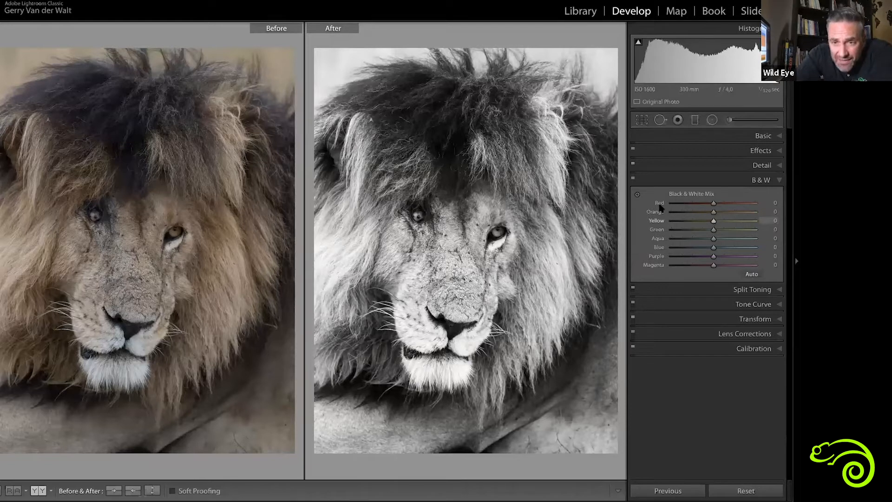
left_click(637, 194)
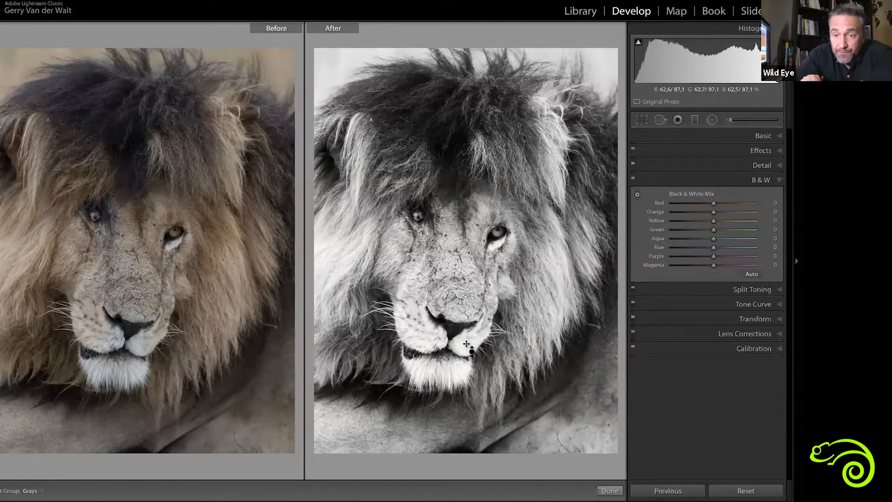
left_click_drag(439, 371, 467, 344)
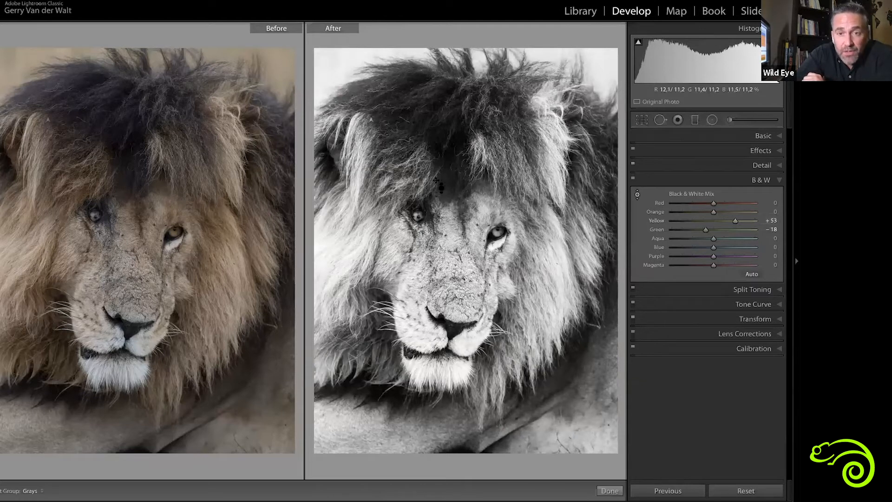
mouse_move(409, 172)
left_mouse_down()
mouse_move(409, 203)
mouse_move(408, 172)
left_mouse_up()
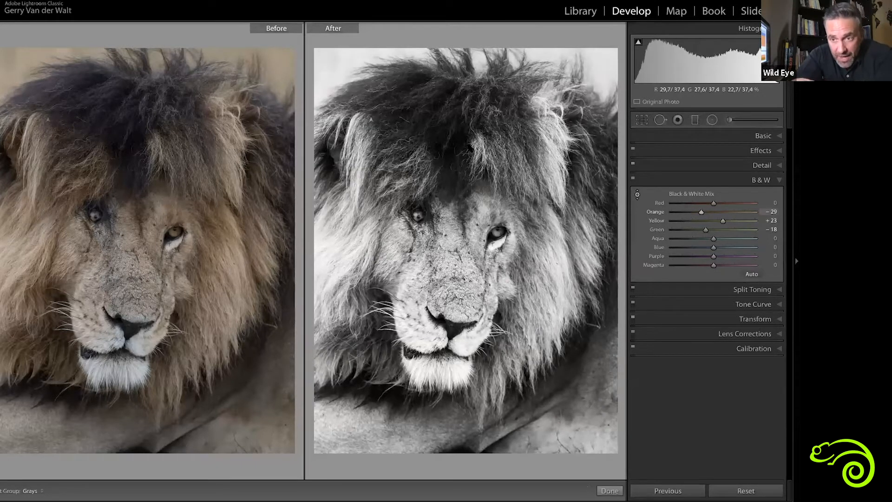
double_click(723, 222)
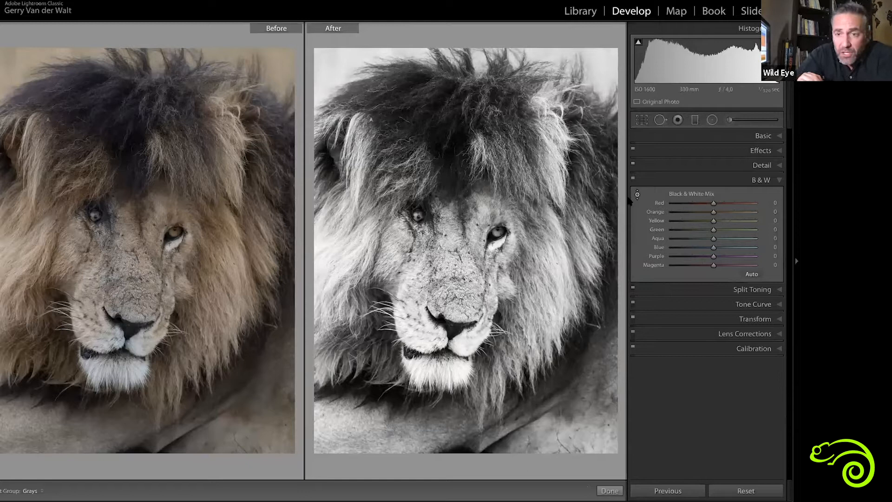
left_click(637, 194)
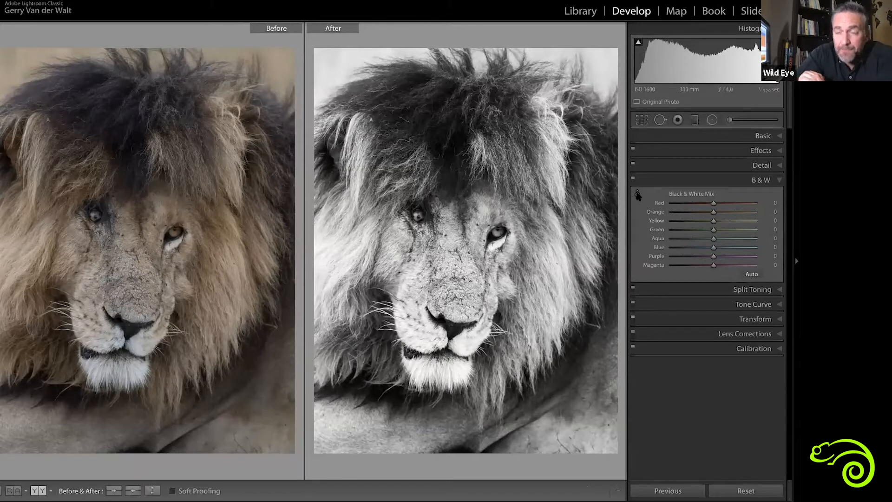
Set the lion's mix to Red +23, Orange -26, Yellow -13, Aqua -2, Blue -27, Purple +36 and Magenta +17, and view only the edited photo
left_click_drag(713, 205, 726, 229)
left_click_drag(660, 232, 773, 247)
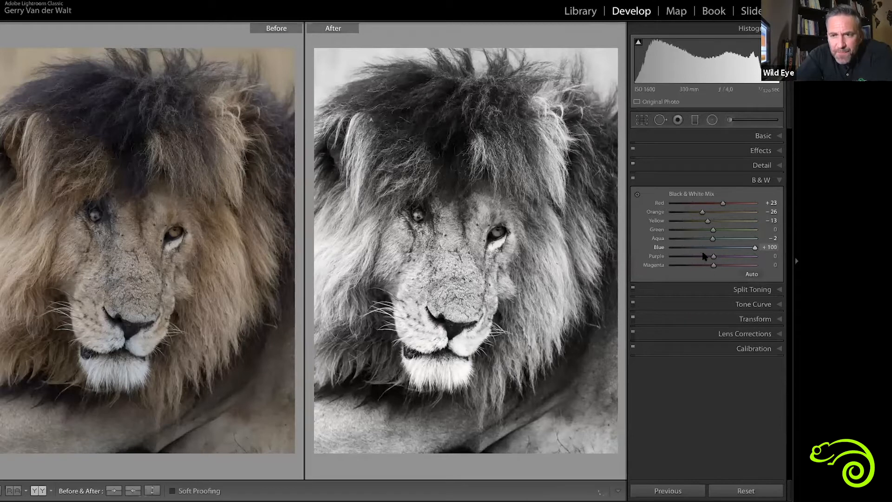
left_click_drag(714, 259, 693, 255)
left_click_drag(754, 256, 720, 266)
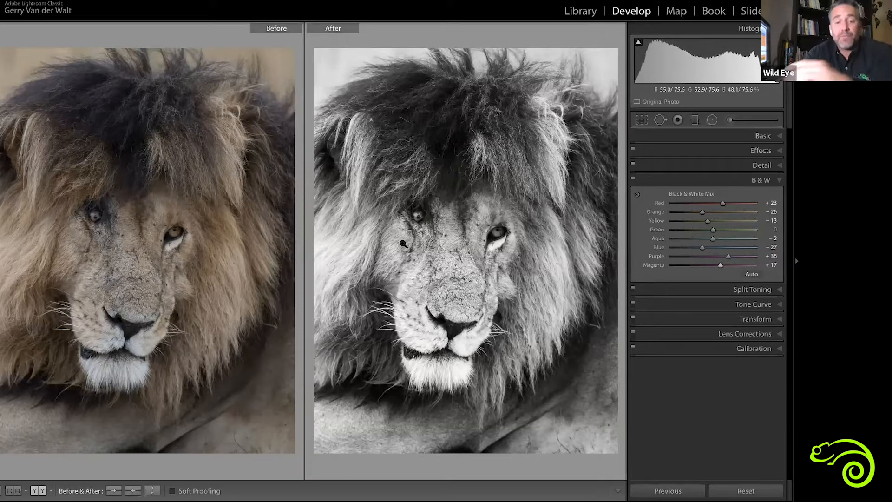
key("y")
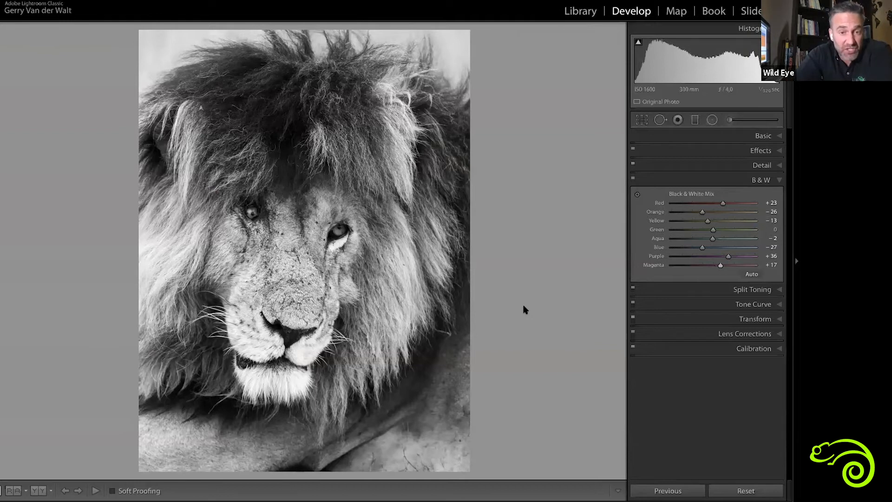
Examine the fur and whiskers around the lion's nose and mouth up close, and return to the whole photo
left_click(763, 135)
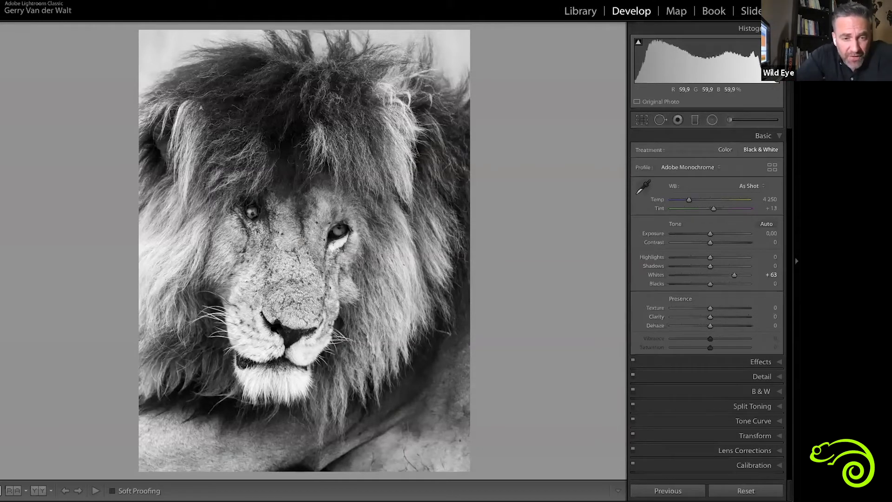
left_click(273, 328)
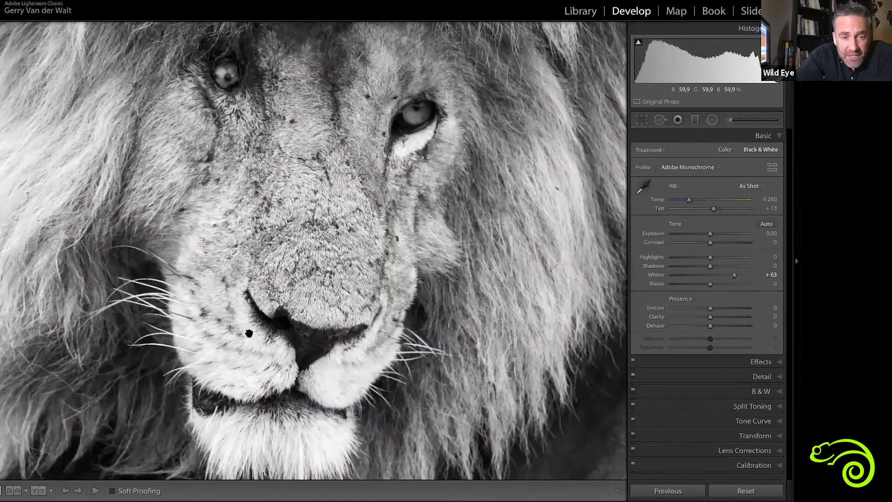
left_click(249, 333)
left_click(218, 276)
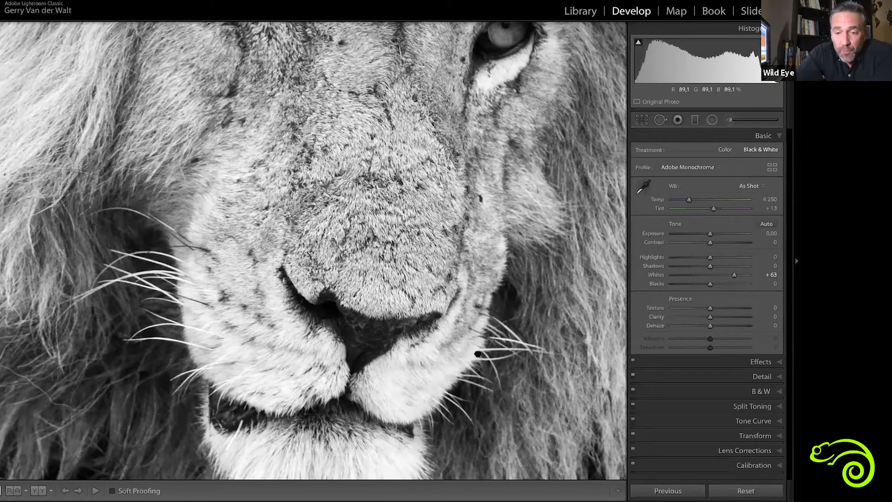
key("ctrl+minus")
key("ctrl+minus")
key("ctrl+minus")
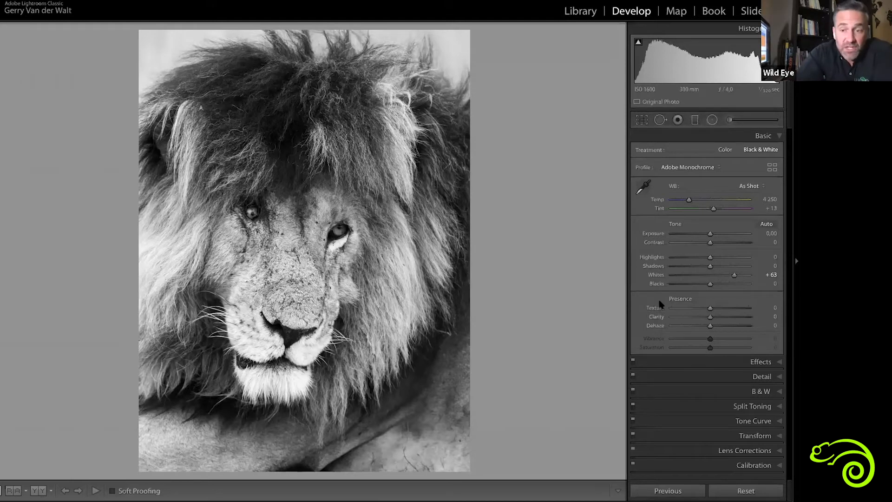
Try the lion photo's Clarity at -100, reset it, and set Clarity to +32
left_click_drag(712, 319, 667, 320)
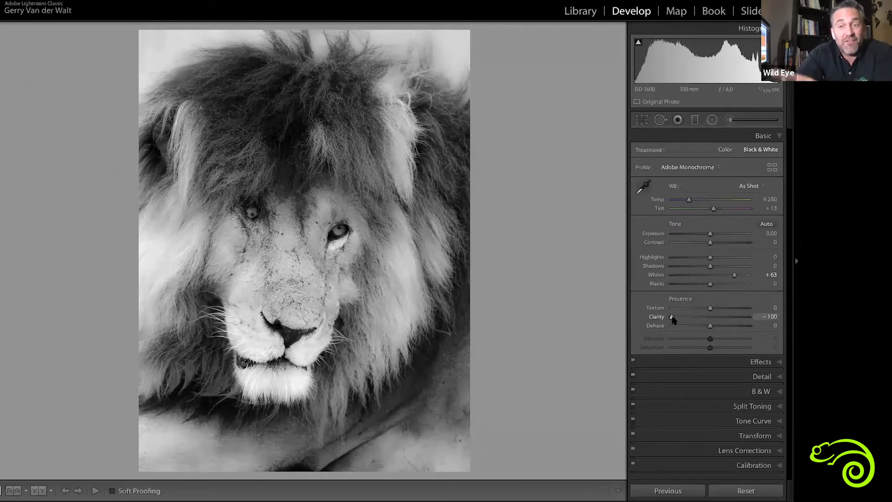
double_click(671, 317)
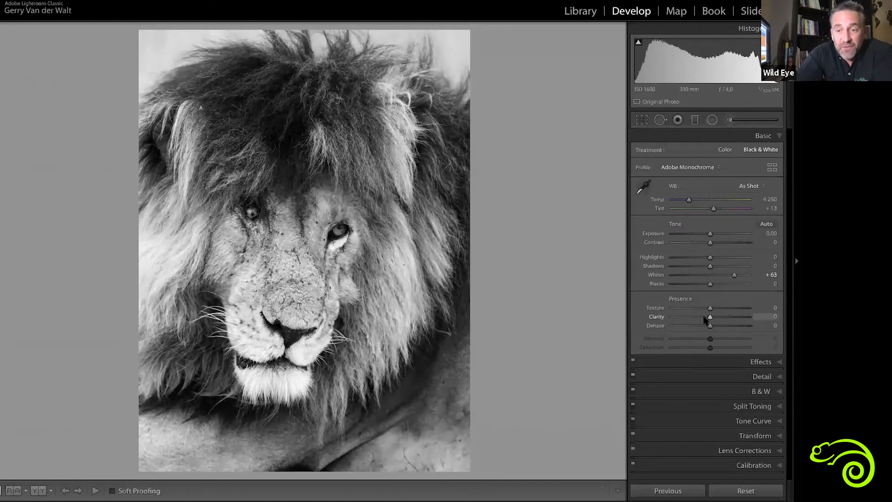
left_click_drag(709, 318, 723, 320)
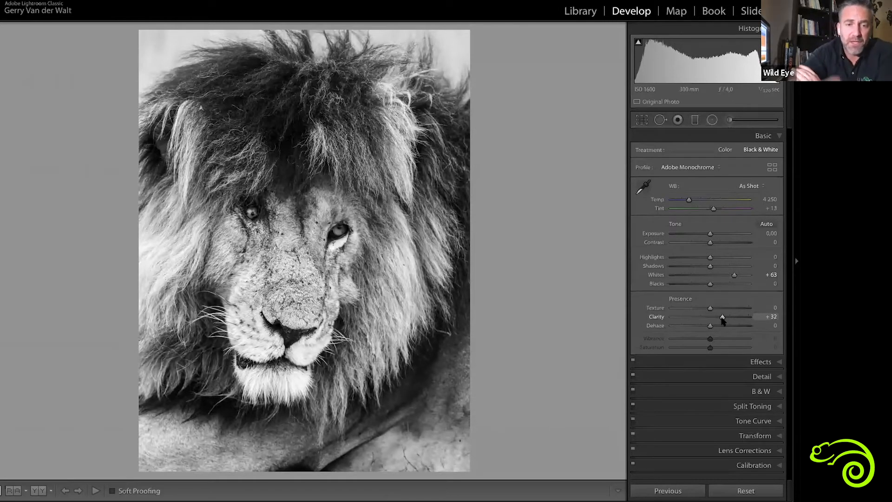
Compare the lion photo with its original, and open the elephant photo in Develop for the same before-and-after comparison
key("y")
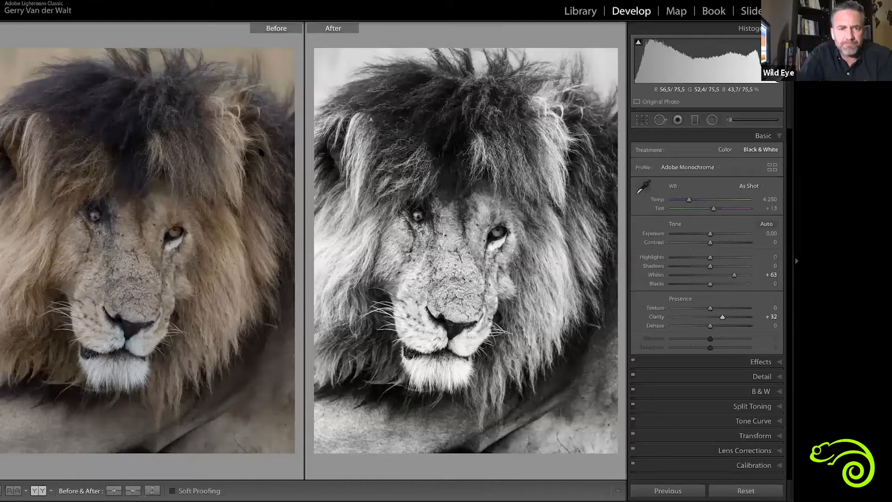
key("g")
key("e")
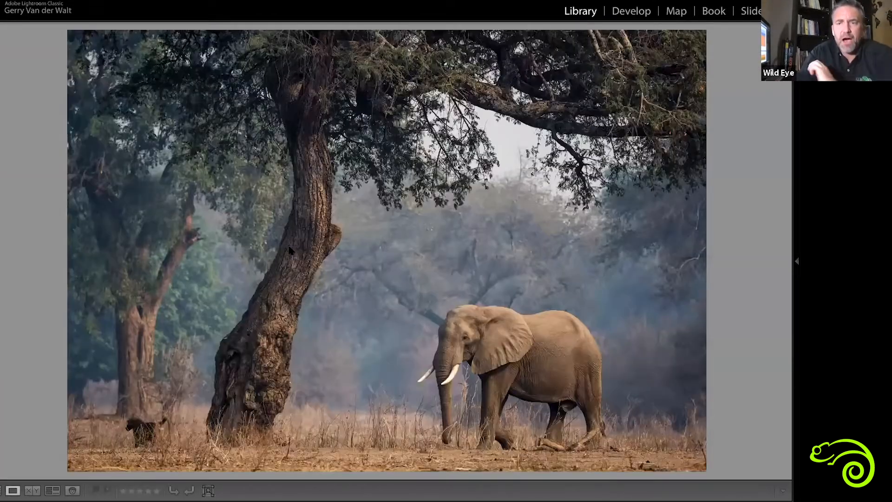
key("d")
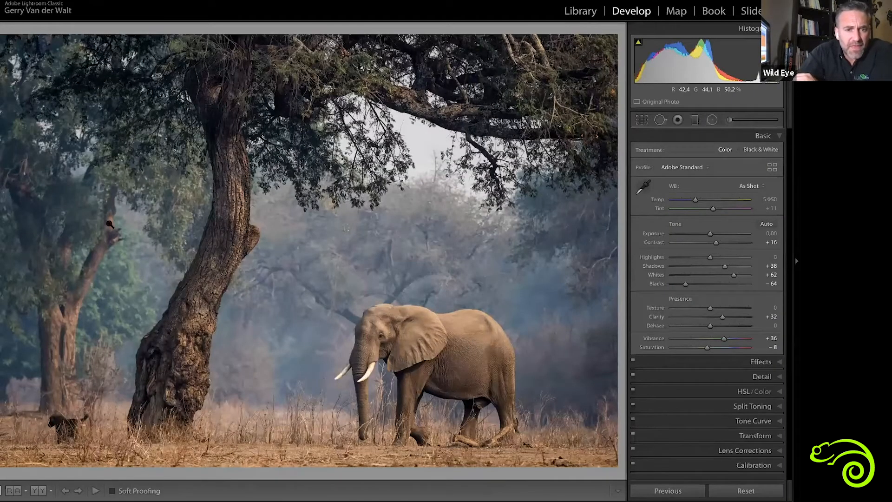
key("y")
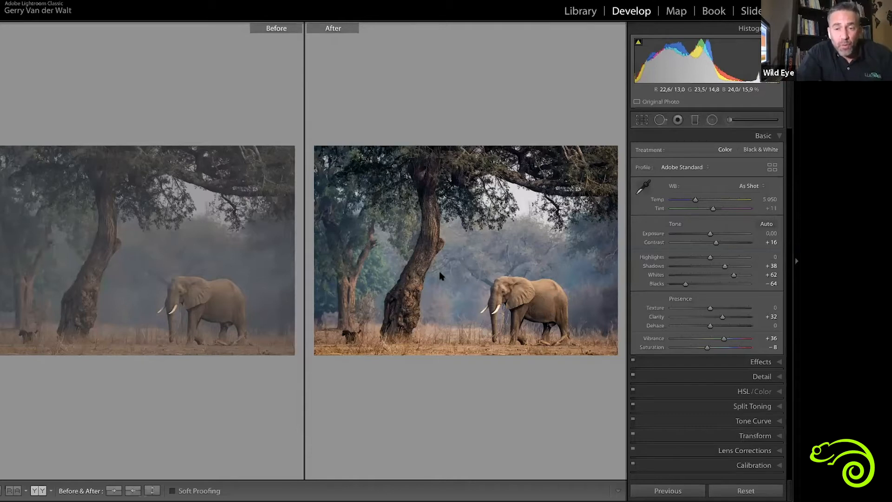
Create a virtual copy of the colour elephant photo in the Library grid
key("g")
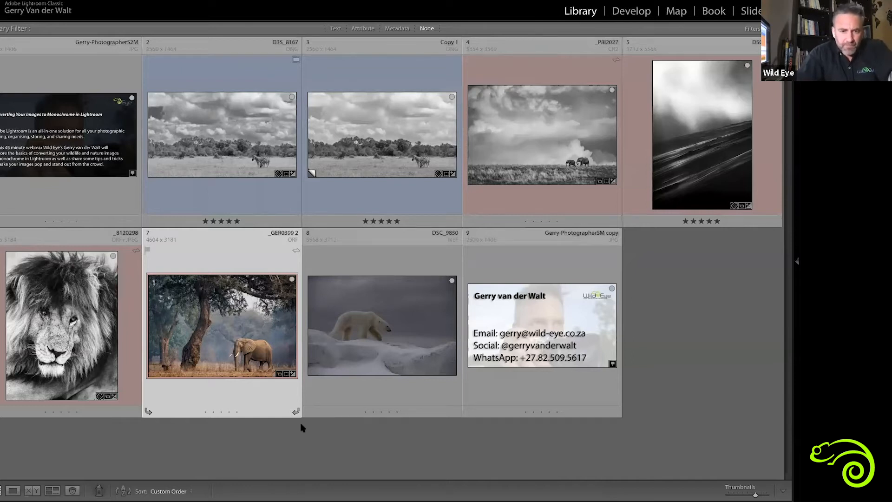
key("ctrl+apostrophe")
left_click(490, 158)
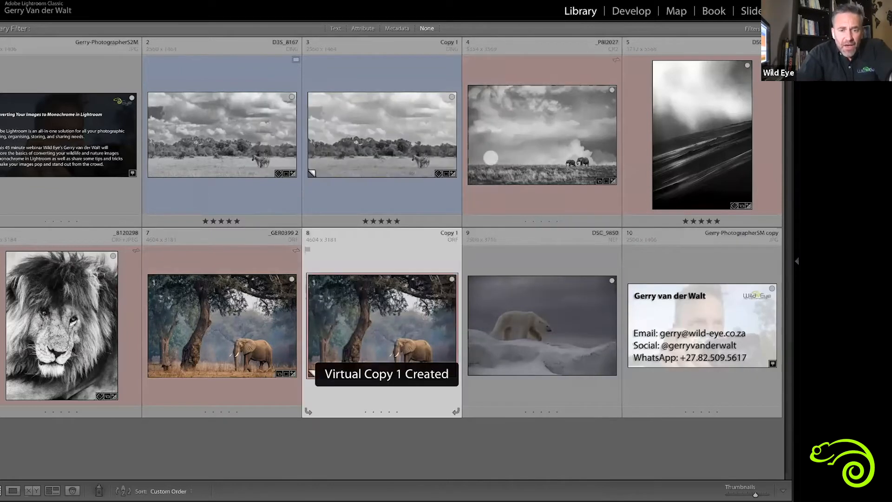
left_click(14, 11)
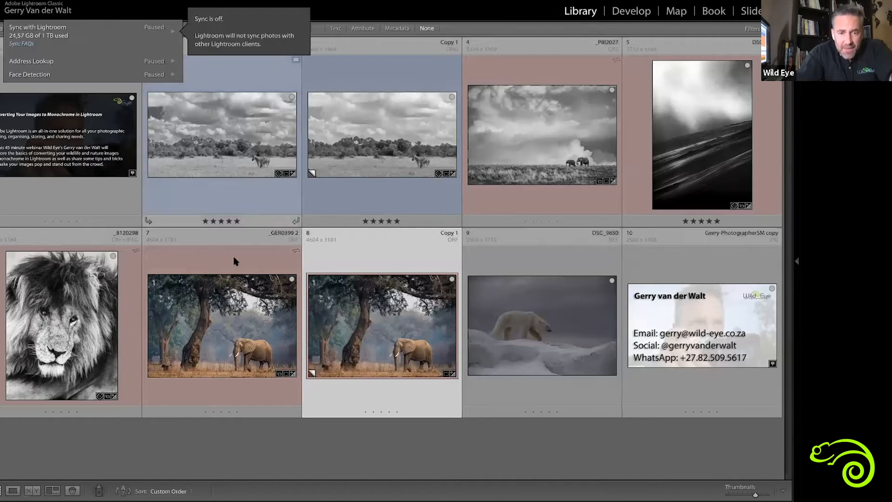
left_click(326, 339)
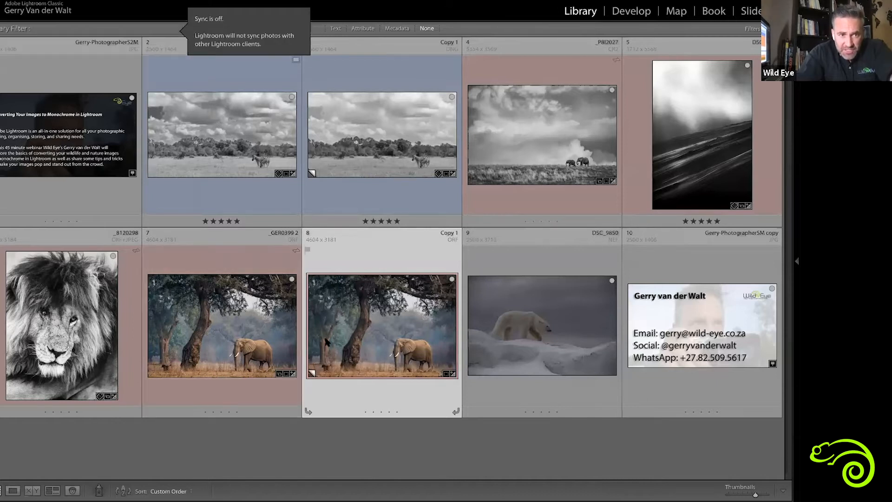
Examine the elephant photo's virtual copy and its original in turn, both at large size and in Develop
double_click(366, 356)
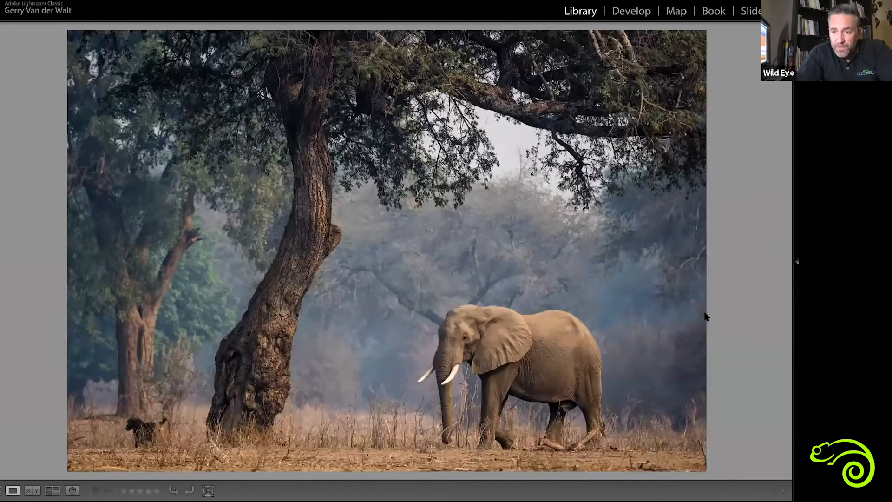
key("d")
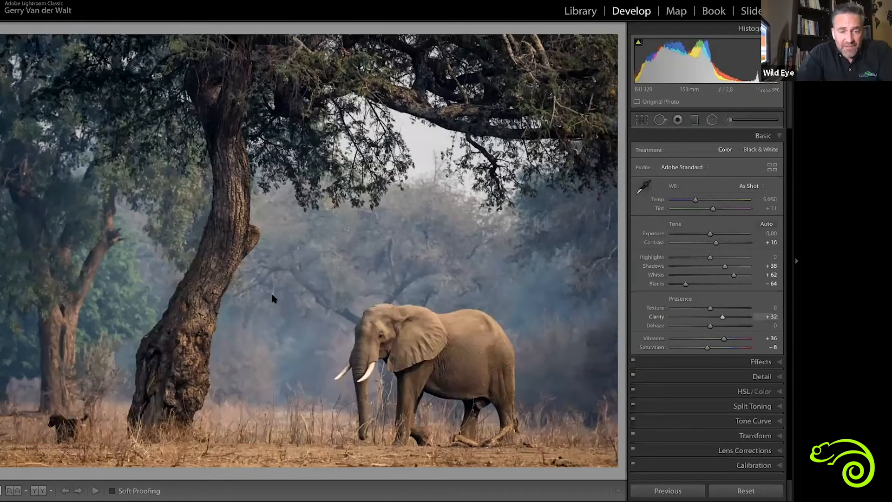
key("g")
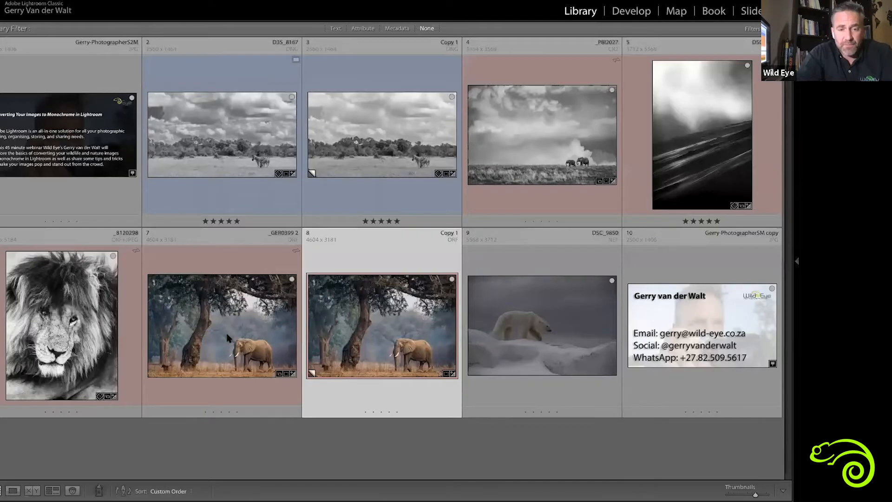
left_click(227, 338)
key("d")
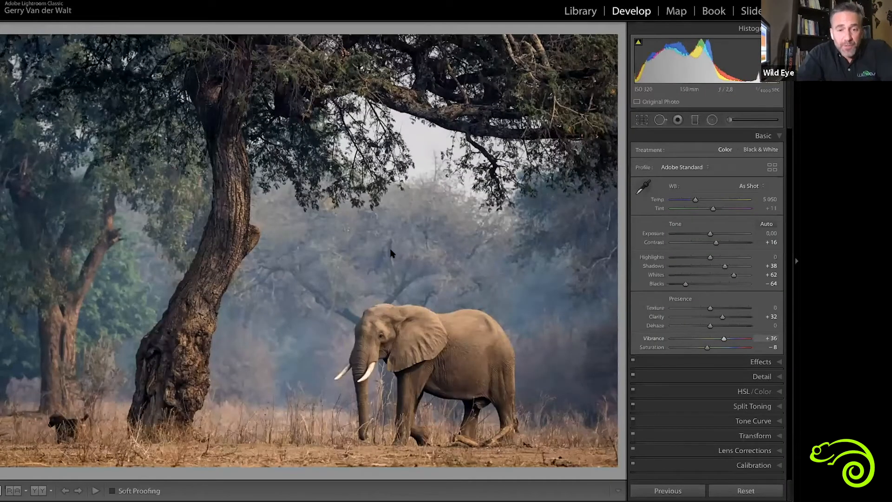
key("g")
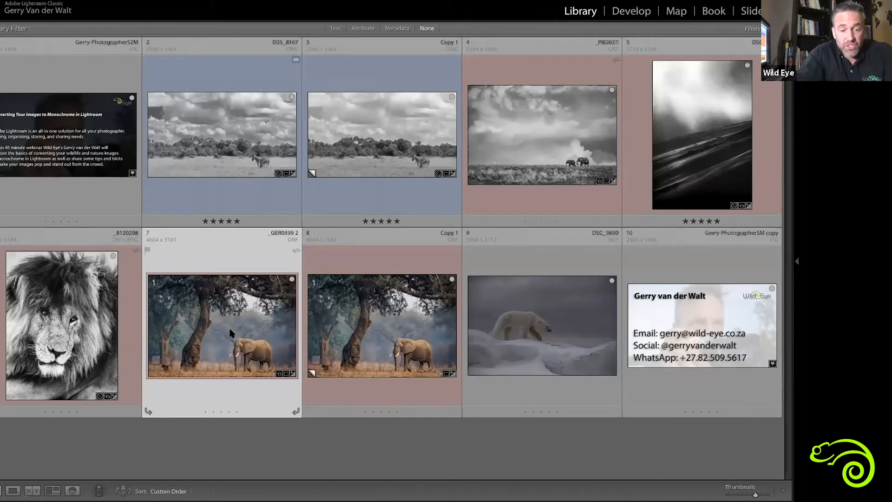
double_click(231, 333)
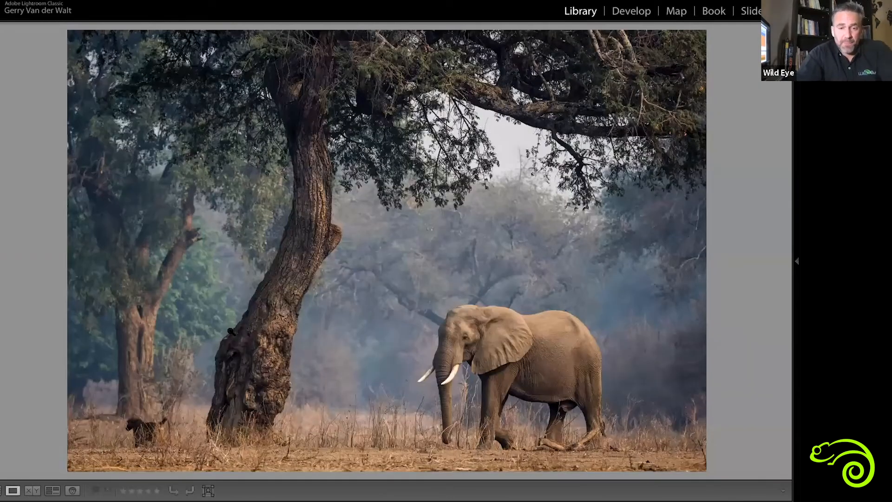
key("d")
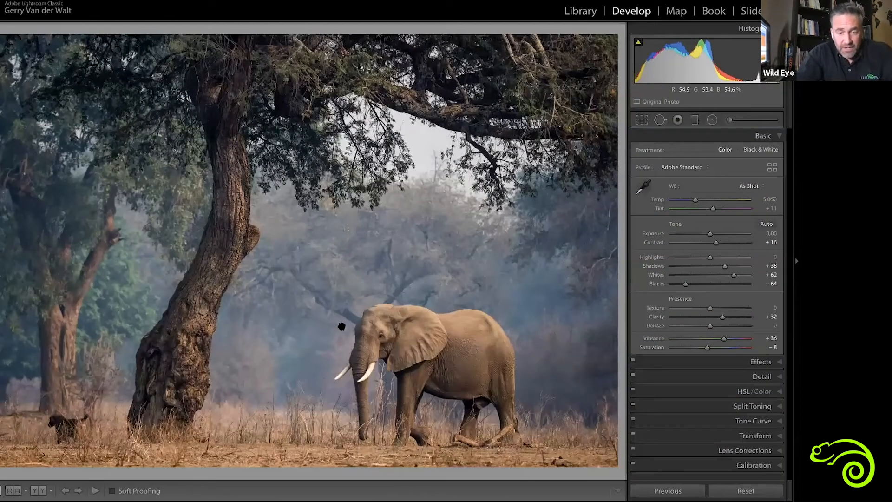
Switch the elephant photo between colour and black and white, and leave it in black and white beside its colour version
key("v")
key("v")
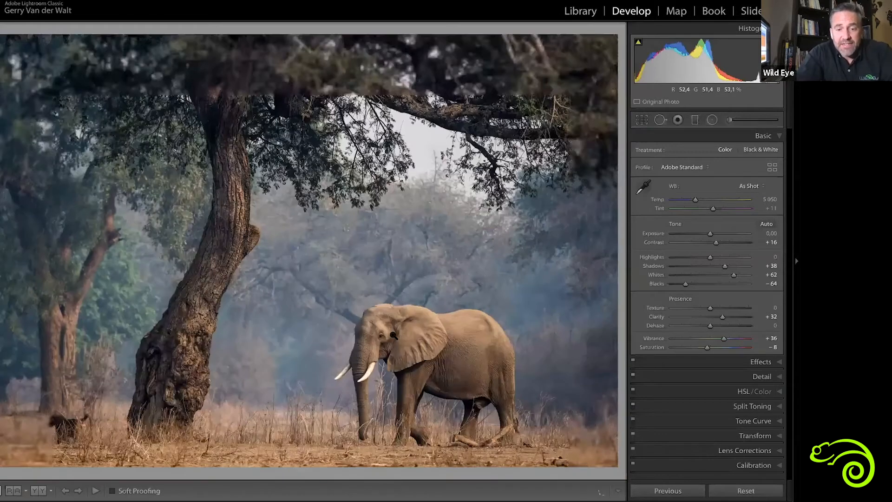
key("v")
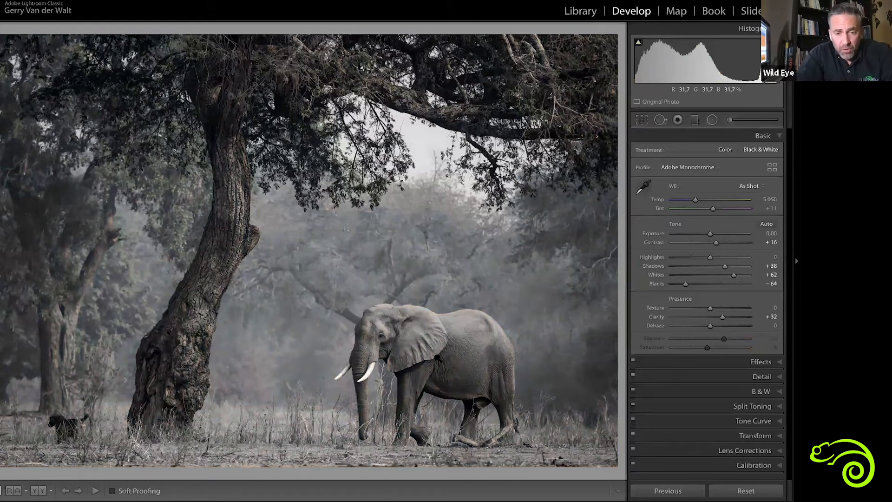
key("v")
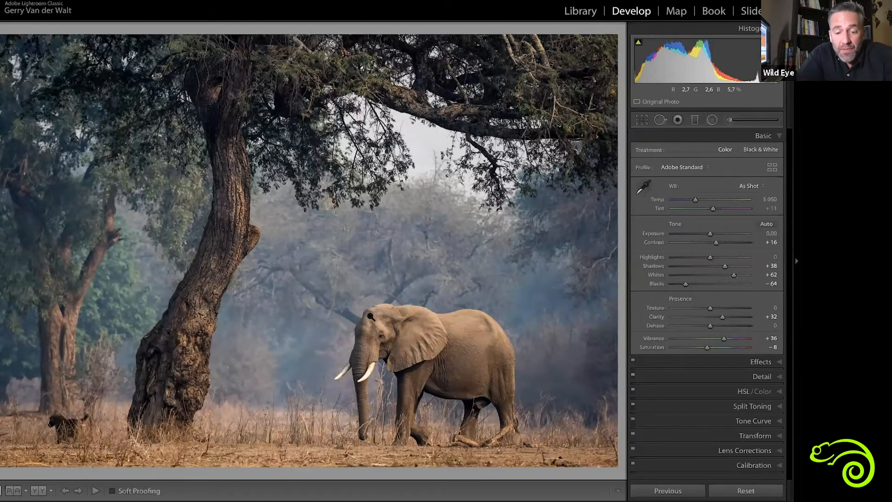
key("y")
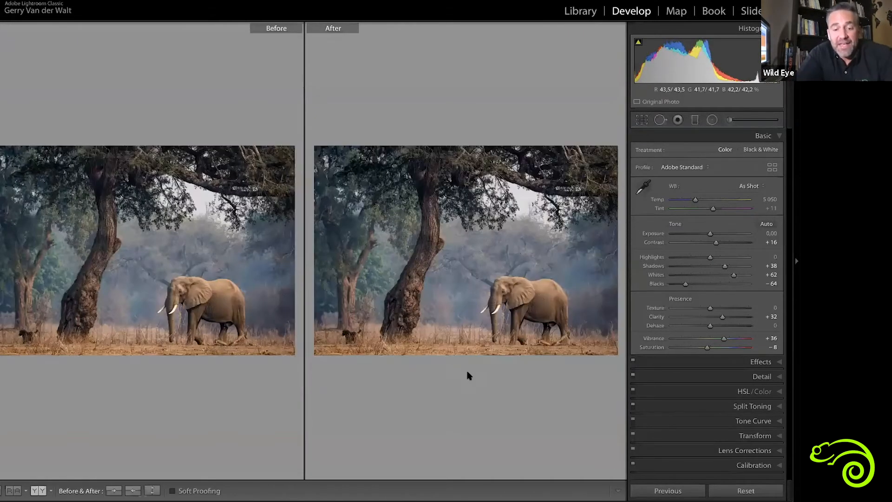
key("v")
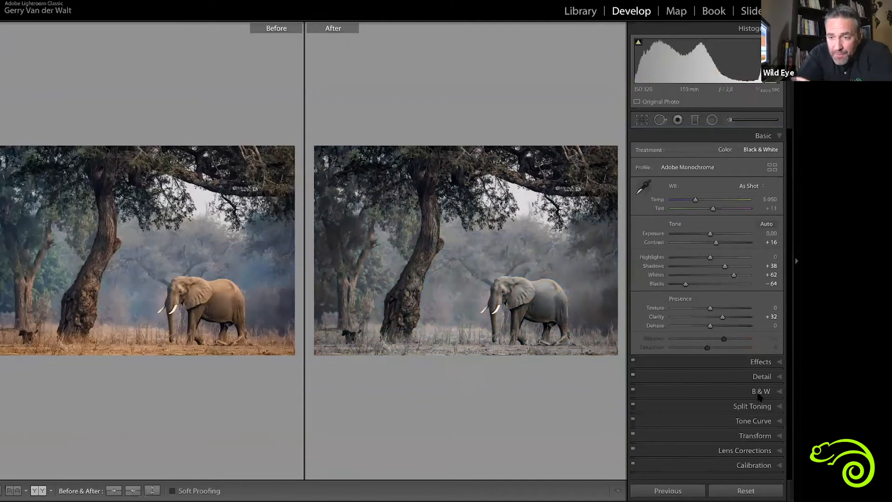
Try strong Green changes in the elephant photo's Black & White Mix, and set Green to -27
left_click(752, 391)
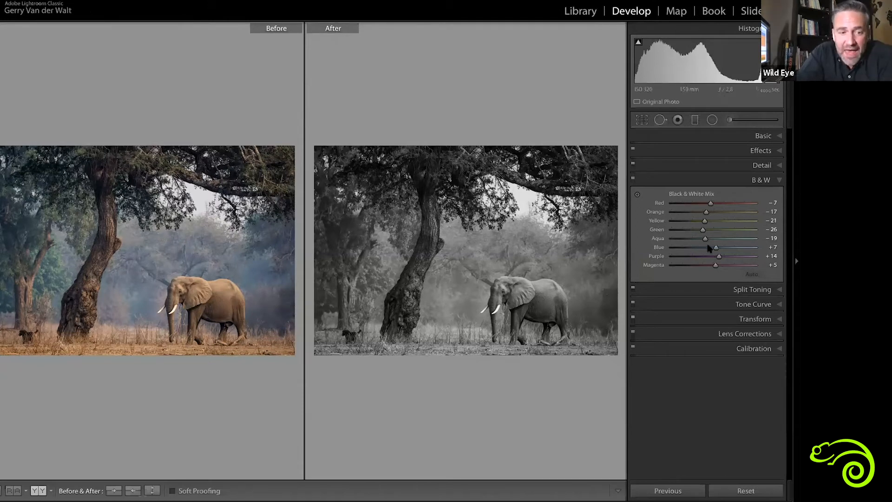
left_click_drag(702, 229, 748, 236)
left_click_drag(696, 229, 683, 229)
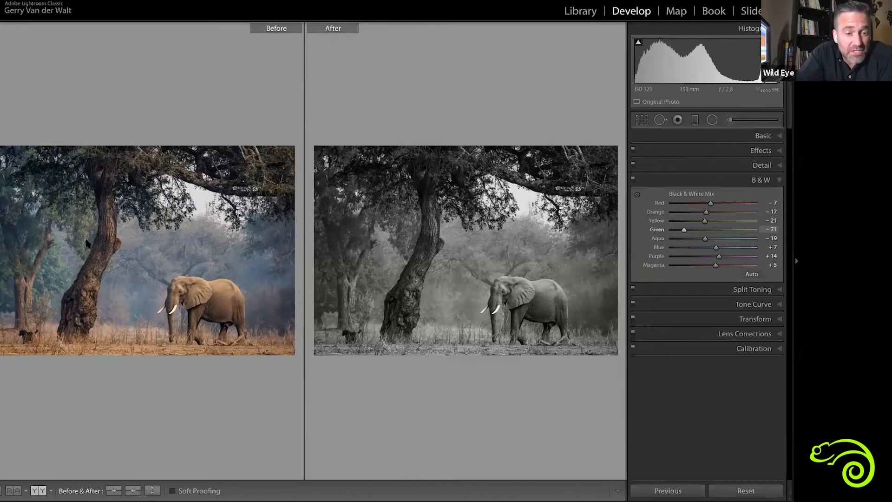
left_click_drag(685, 229, 689, 231)
left_click(703, 231)
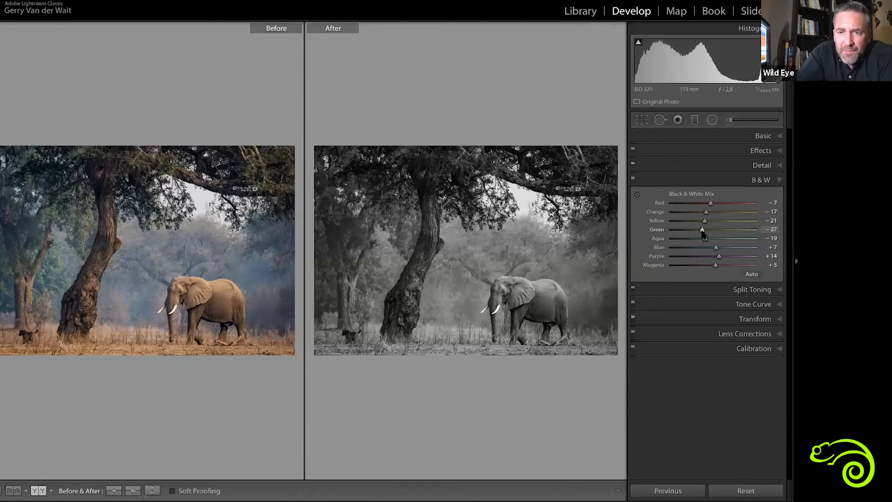
Set Orange to +30, Yellow to +43 and Red to +14 in the elephant photo's Black & White Mix
left_click_drag(705, 212, 726, 214)
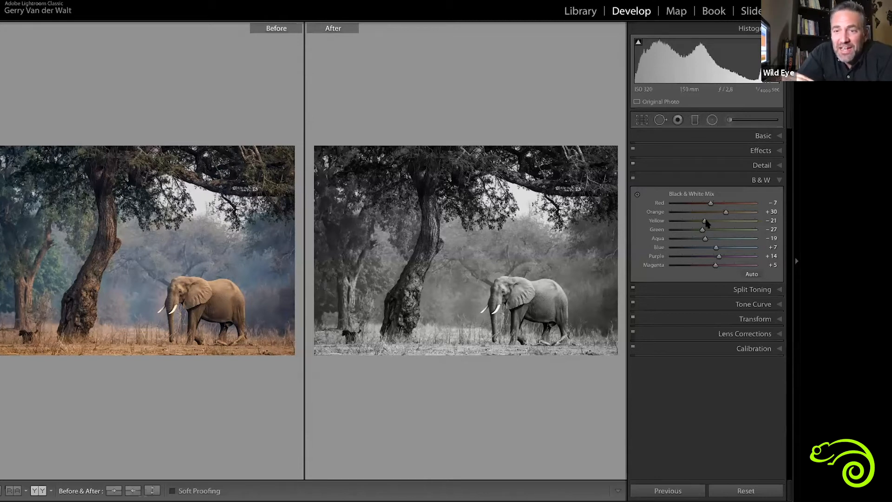
mouse_move(738, 221)
left_mouse_down()
mouse_move(696, 223)
mouse_move(755, 225)
mouse_move(689, 233)
mouse_move(730, 233)
left_mouse_up()
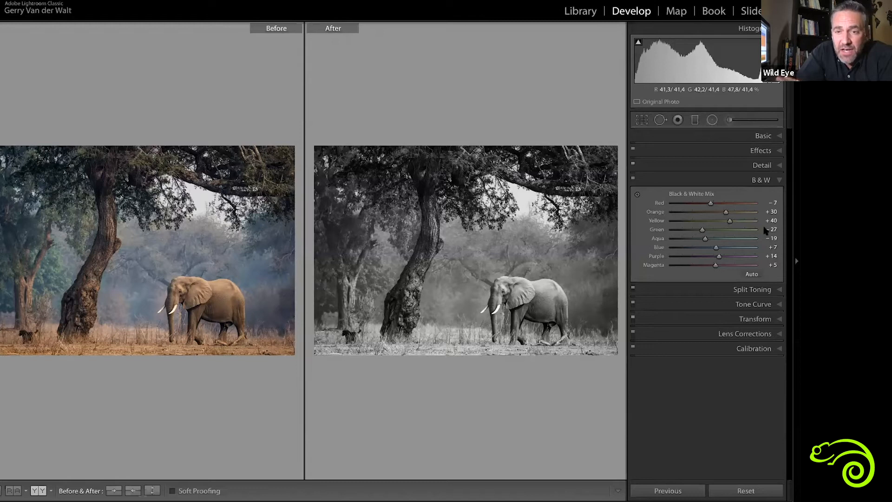
key("ctrl+z")
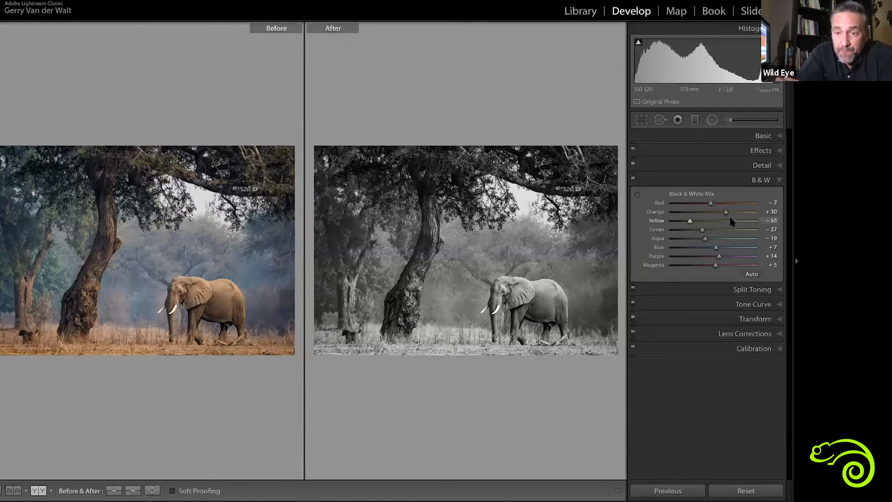
left_click(730, 221)
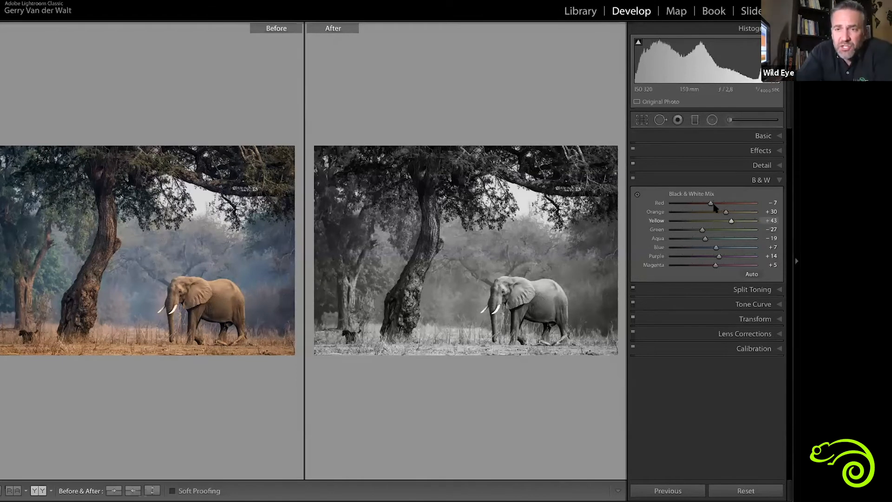
mouse_move(714, 207)
left_mouse_down()
mouse_move(668, 207)
mouse_move(704, 207)
left_mouse_up()
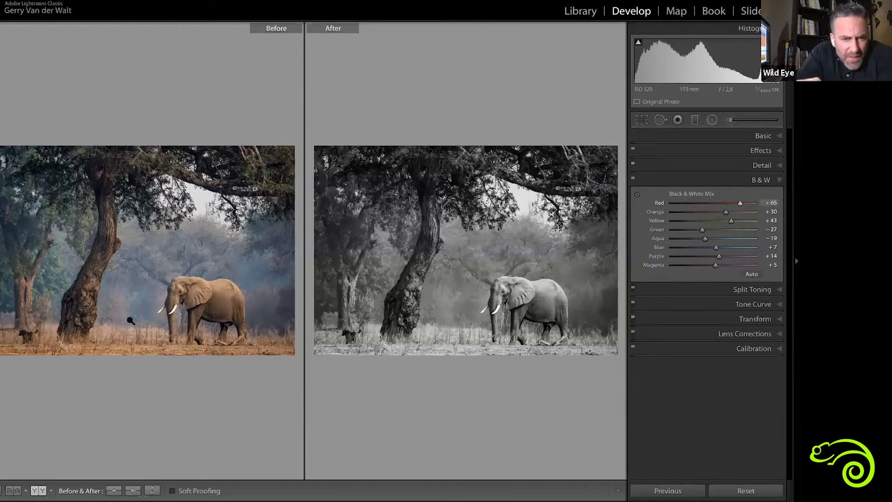
left_click(718, 203)
left_click_drag(718, 204, 747, 203)
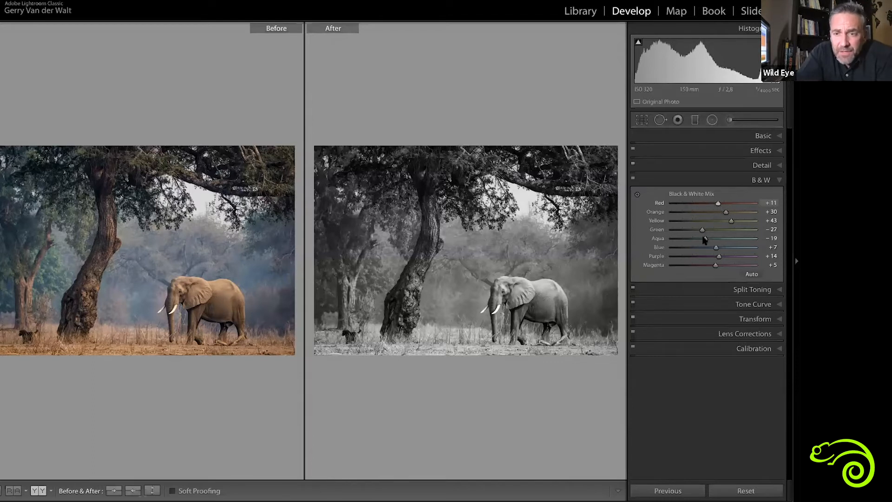
Set the elephant photo's Aqua to +38, Blue to -70 and Purple to -38, and return to the thumbnail grid
left_click_drag(705, 240, 748, 239)
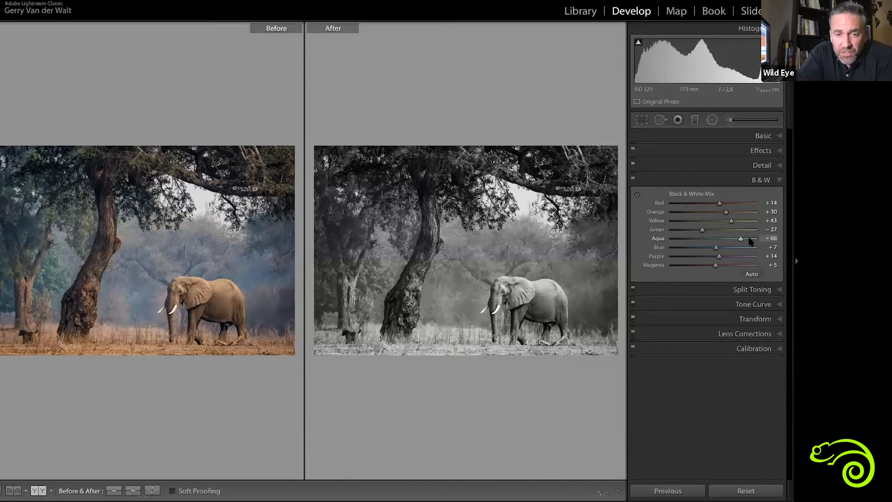
left_click(702, 239)
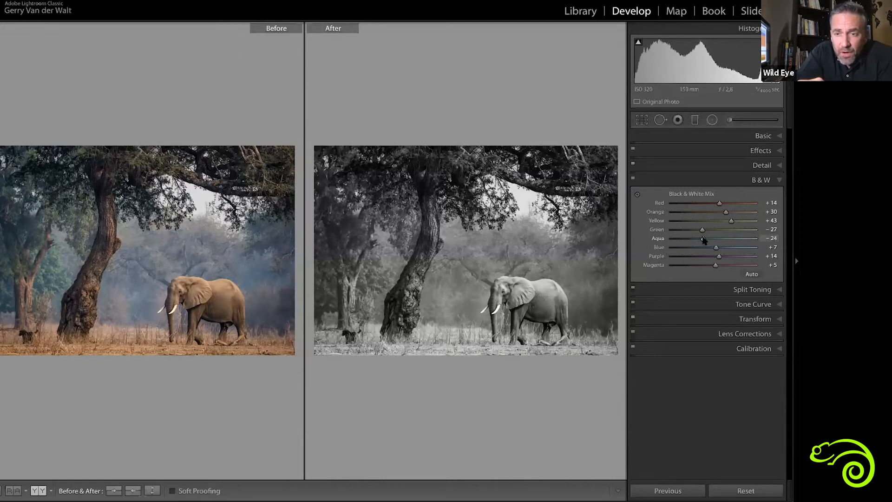
left_click(689, 239)
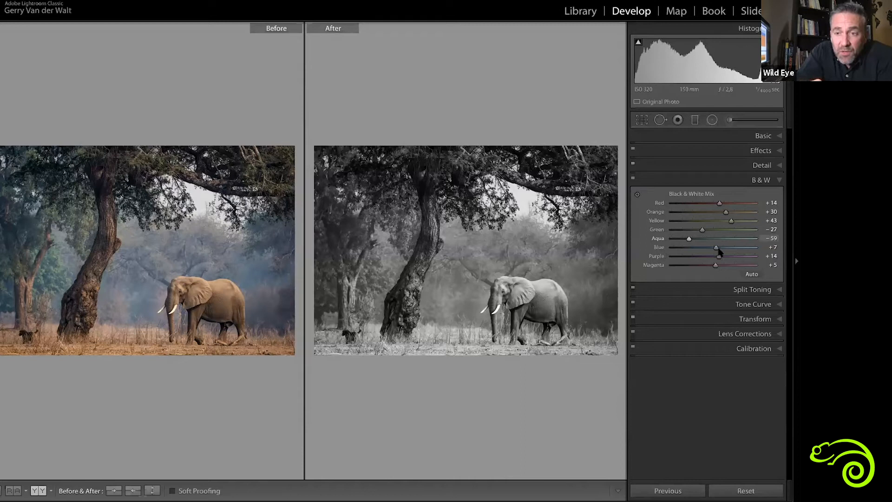
left_click_drag(700, 249, 684, 259)
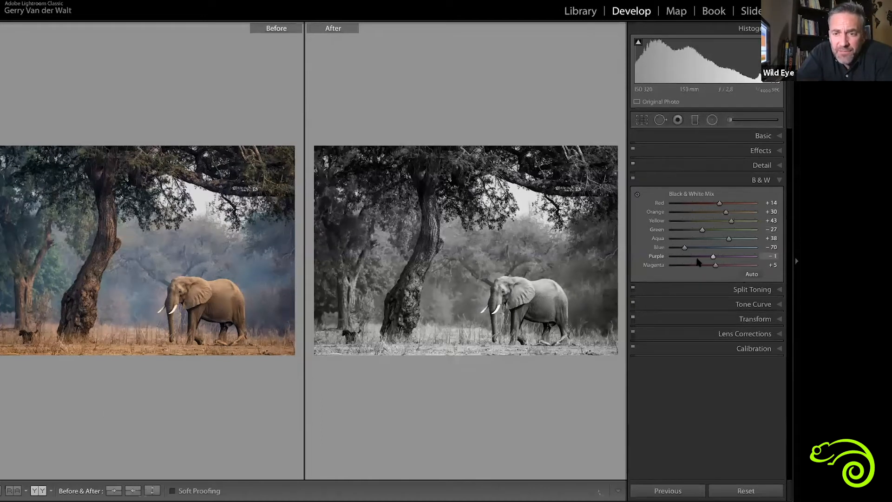
left_click_drag(719, 256, 696, 256)
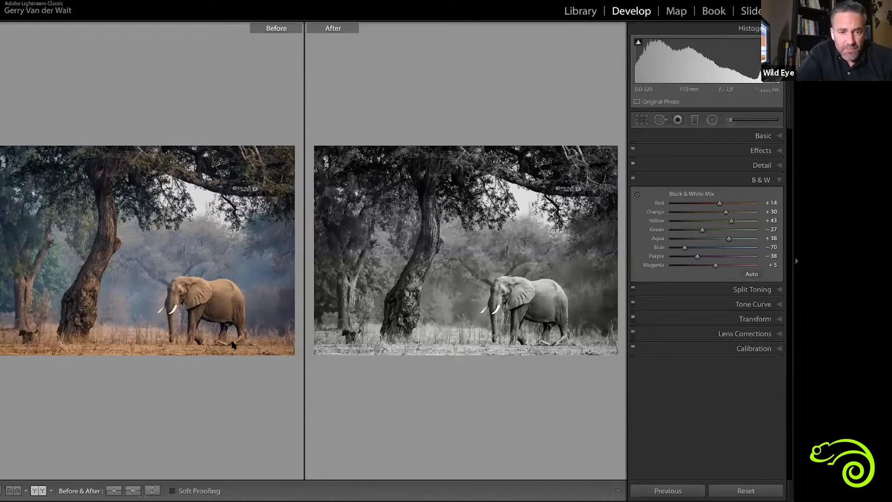
key("g")
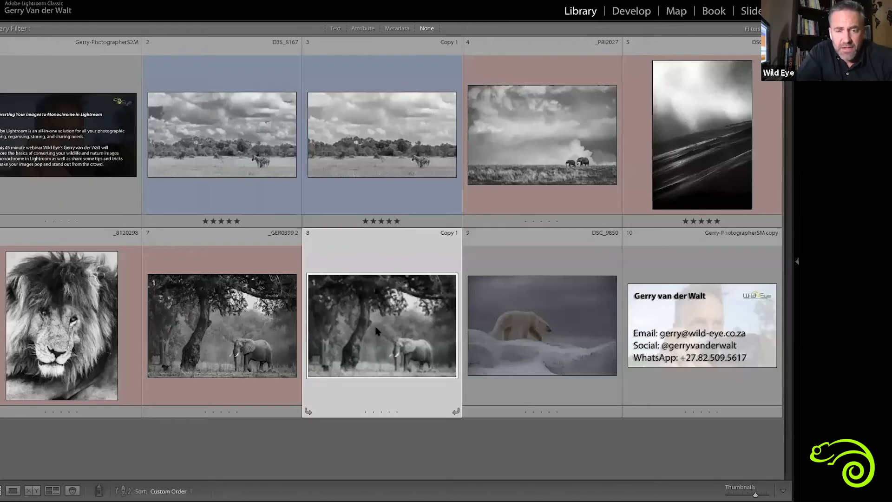
Compare the two black-and-white elephant versions side by side and return to the thumbnail grid
key("Left")
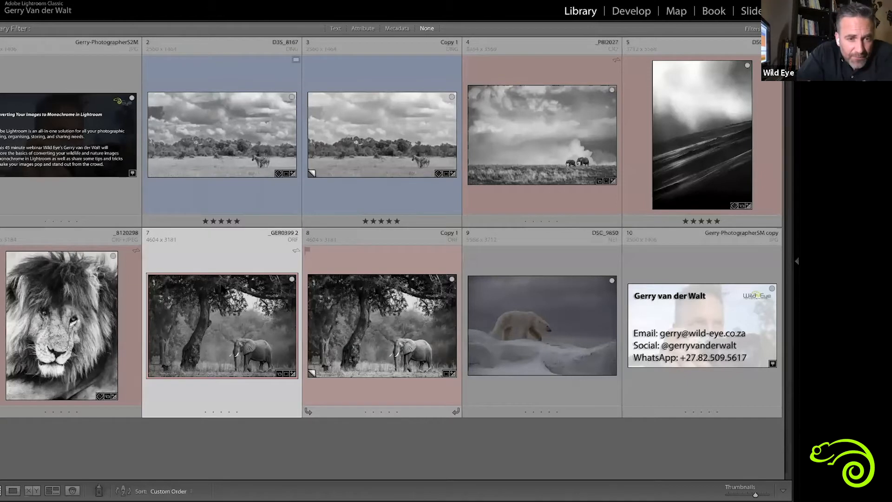
key("n")
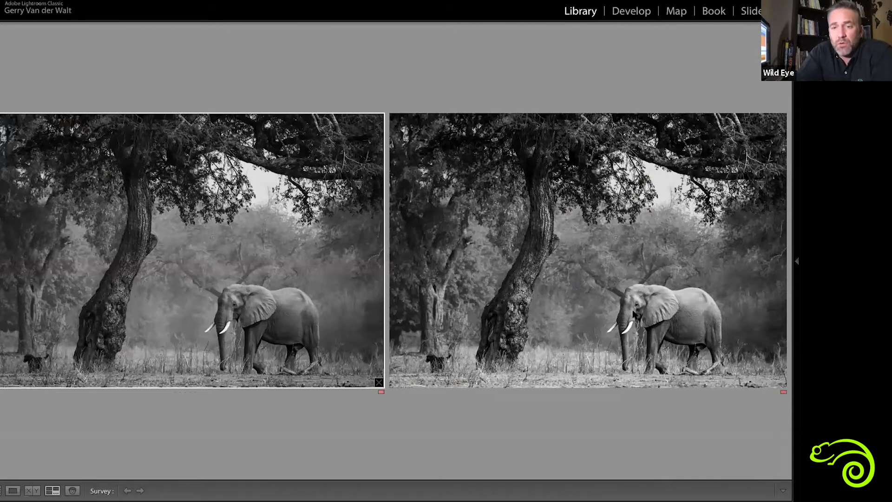
left_click(634, 314)
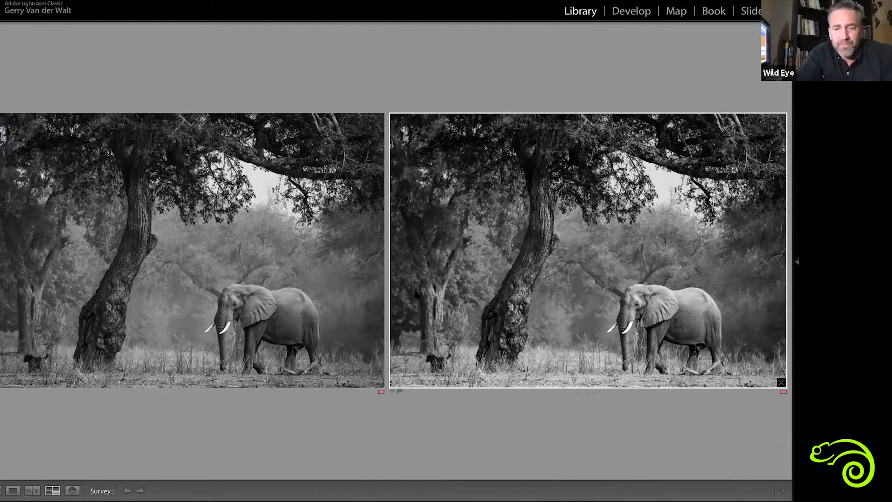
key("g")
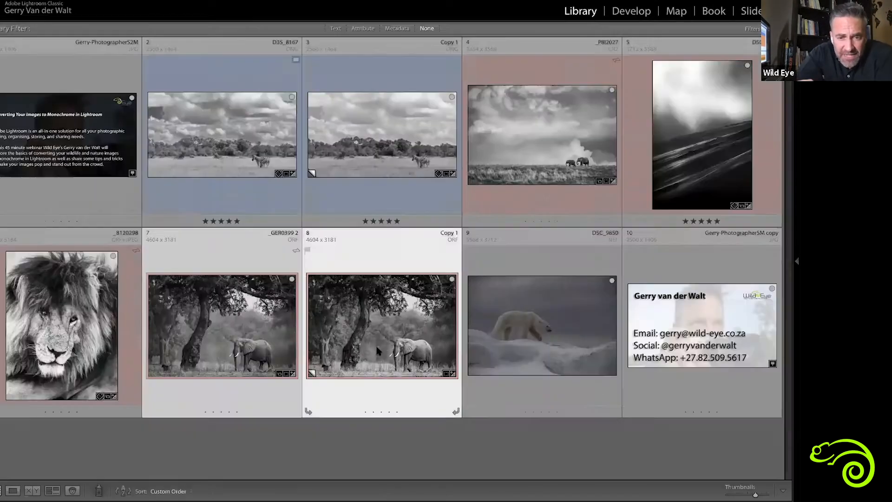
Open the elephant photo's virtual copy for developing and reset all its Black & White Mix colours to 0
double_click(375, 343)
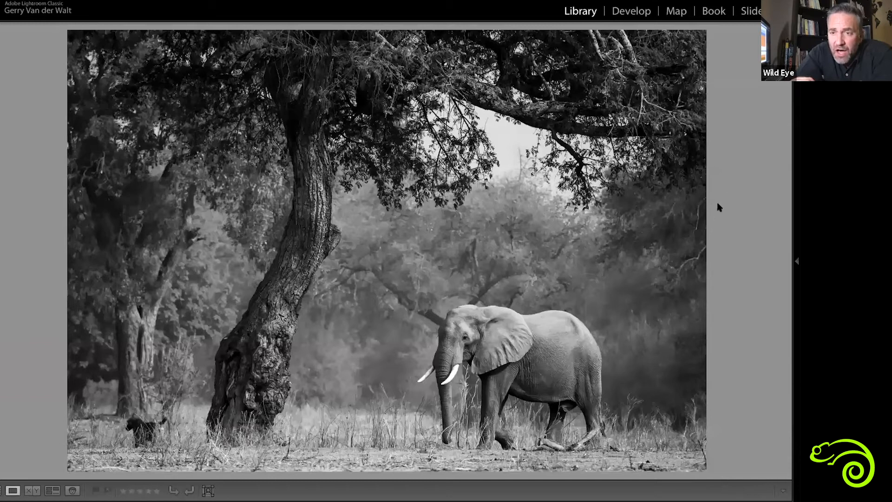
key("d")
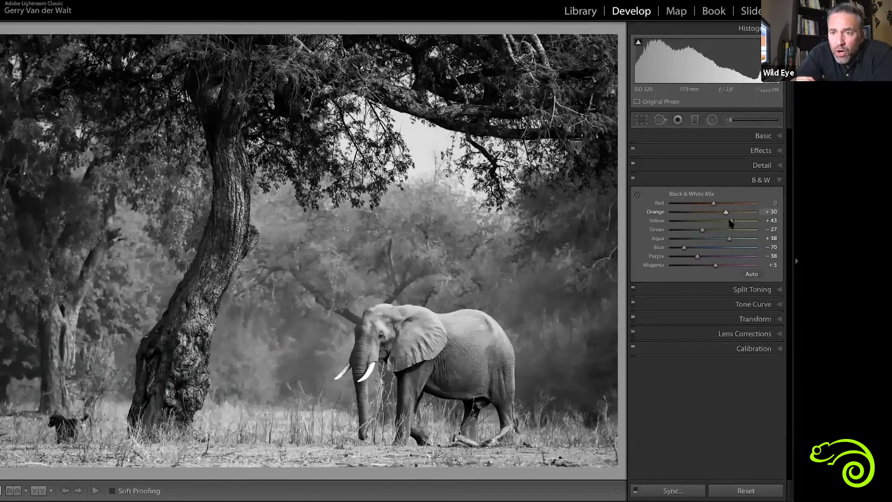
double_click(726, 213)
double_click(730, 221)
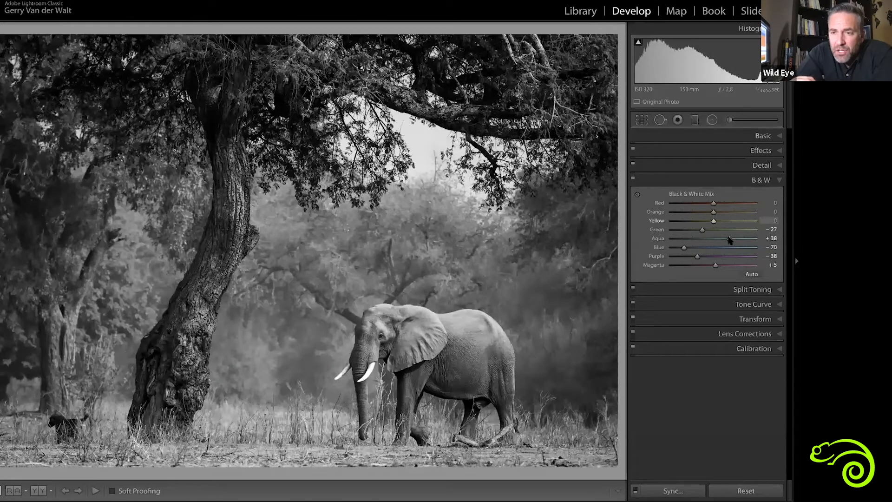
double_click(702, 230)
double_click(729, 239)
double_click(683, 248)
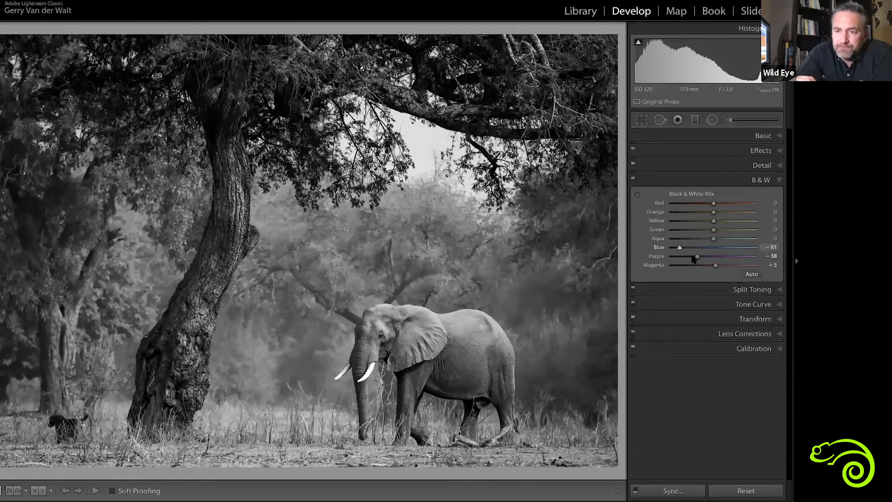
double_click(697, 257)
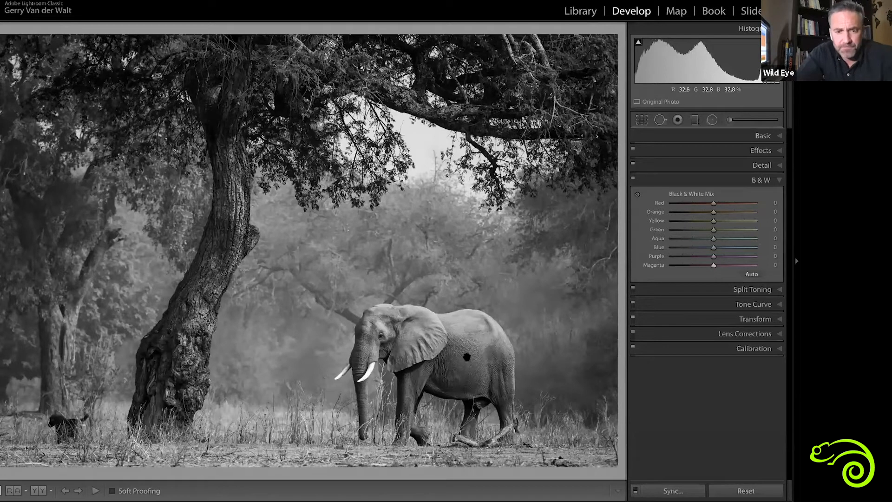
Show the elephant photo before and after, and brighten its background foliage with targeted adjustment to Green +78 and Aqua +35
key("z")
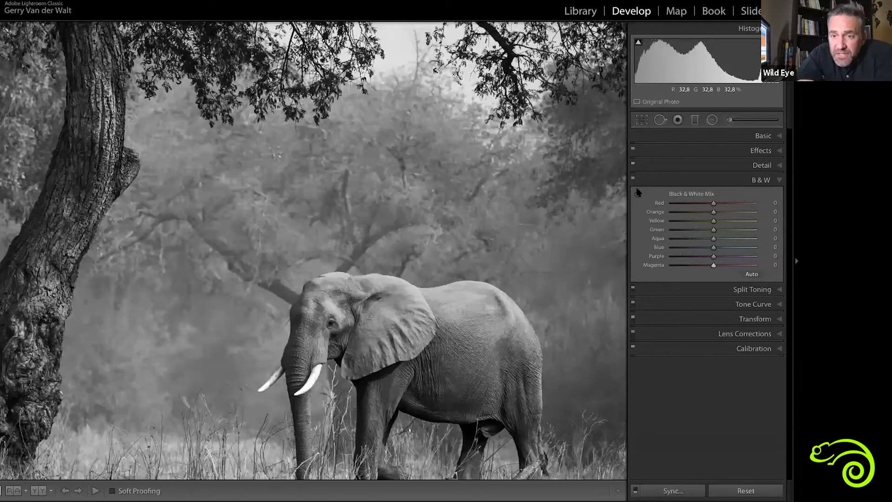
key("y")
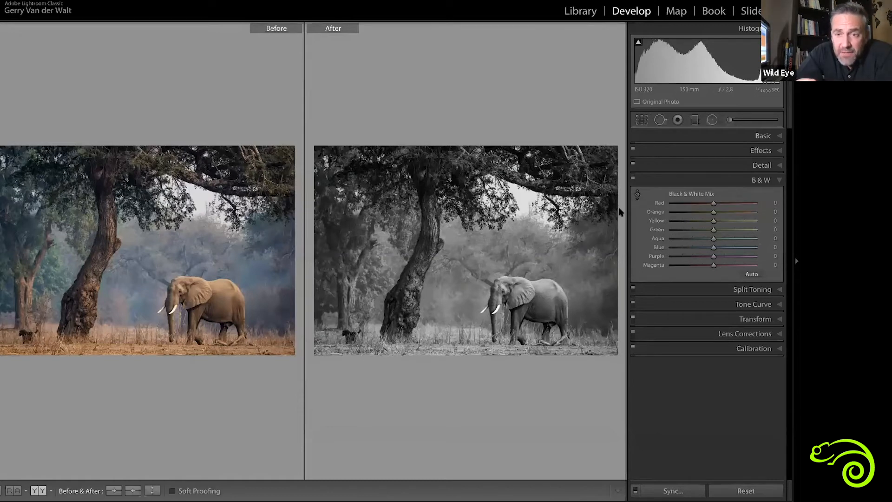
left_click(637, 194)
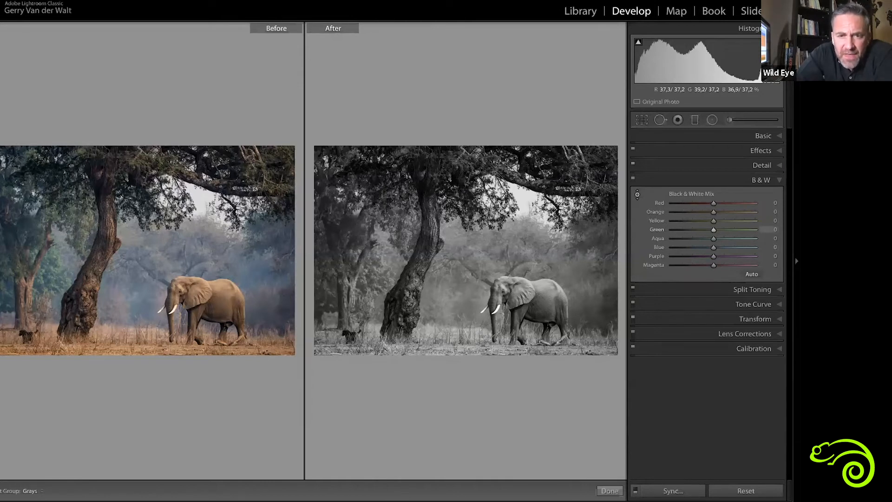
left_click_drag(370, 264, 367, 241)
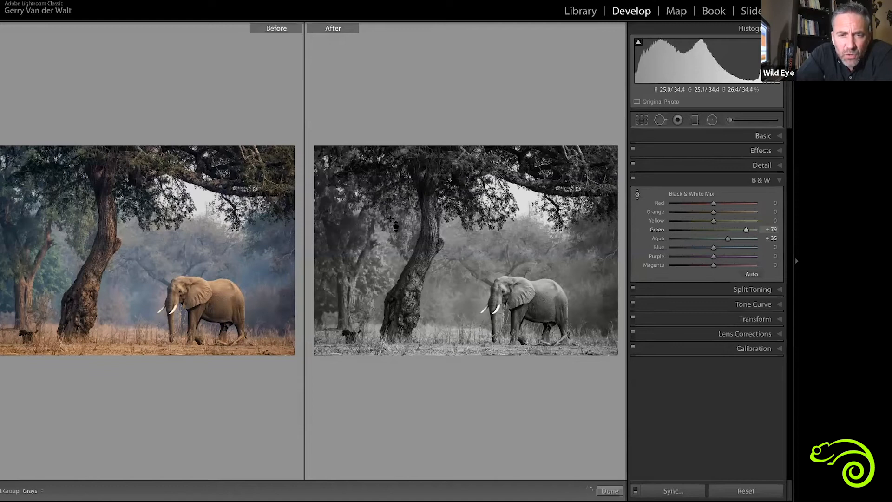
Darken the haze around the elephant to Blue -100, Purple -45 and Aqua +16, and brighten the elephant to Orange +54 and Red +1
left_click_drag(586, 279, 578, 306)
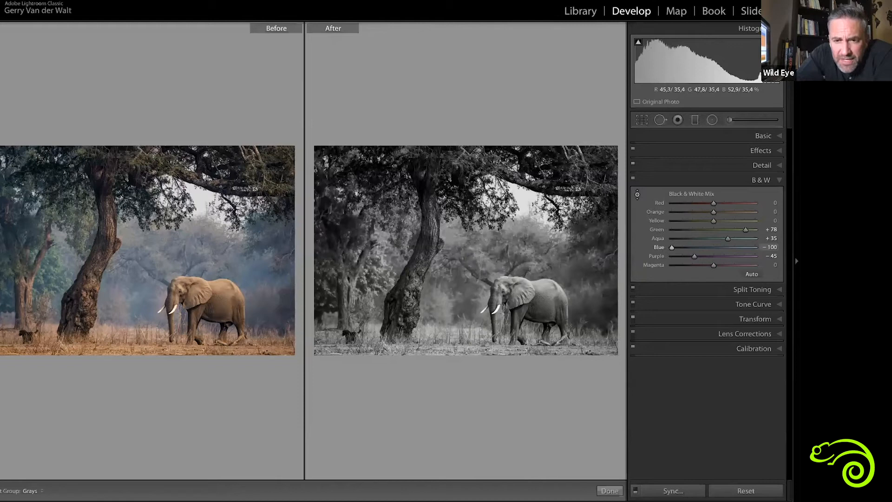
left_click_drag(470, 274, 469, 302)
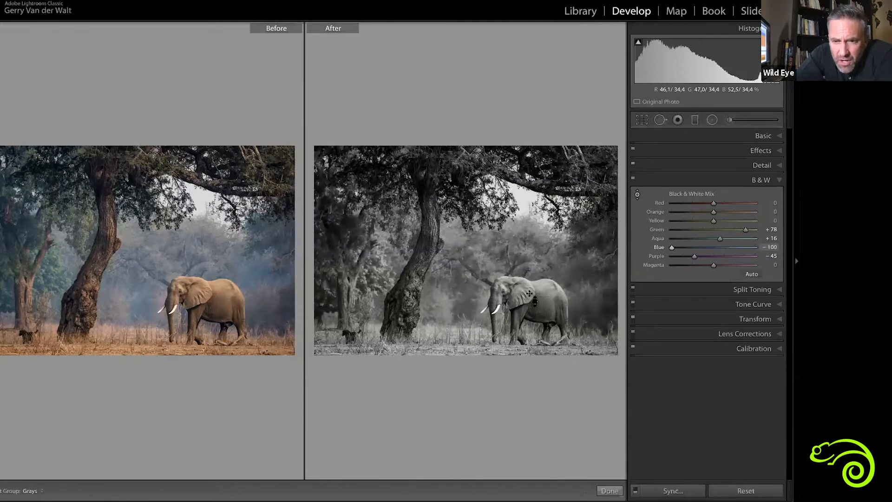
left_click_drag(541, 300, 541, 275)
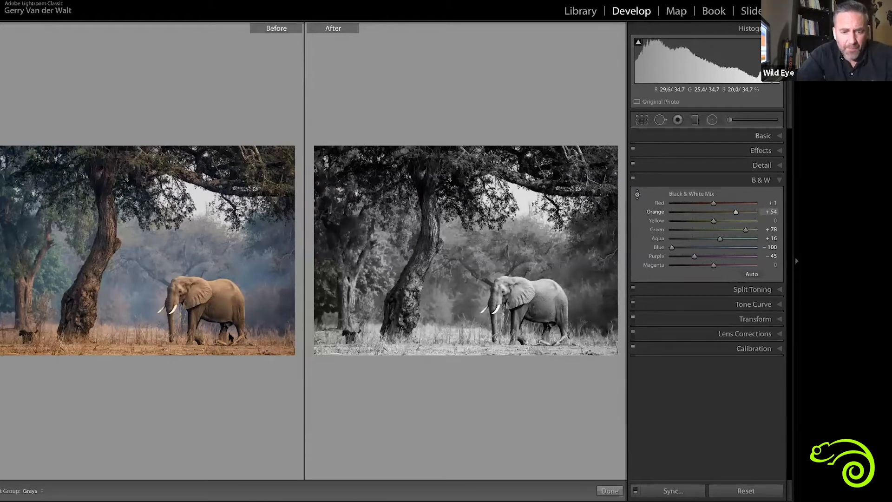
Select the original elephant photo and its remixed copy in the grid and compare them side by side
key("g")
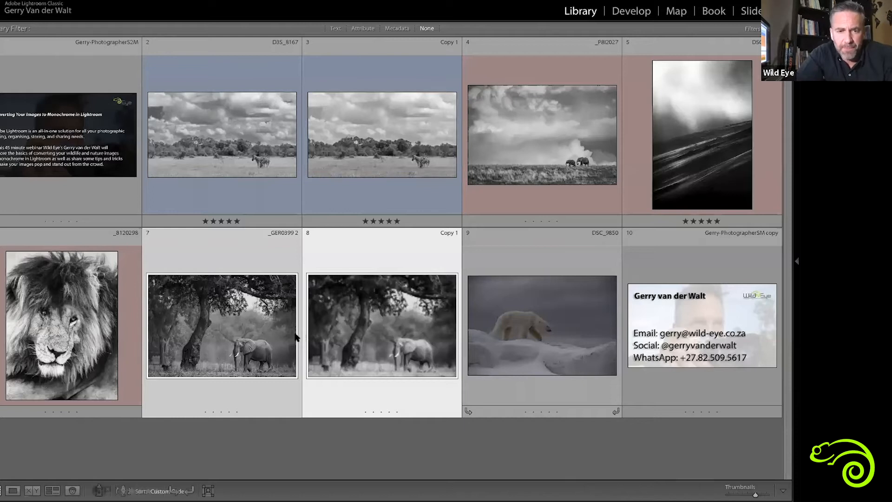
left_click(245, 335)
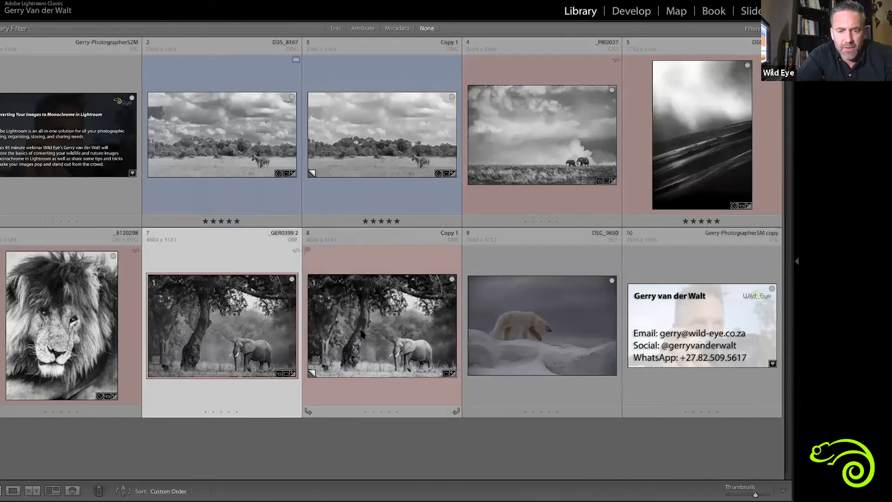
left_click(362, 333, "ctrl")
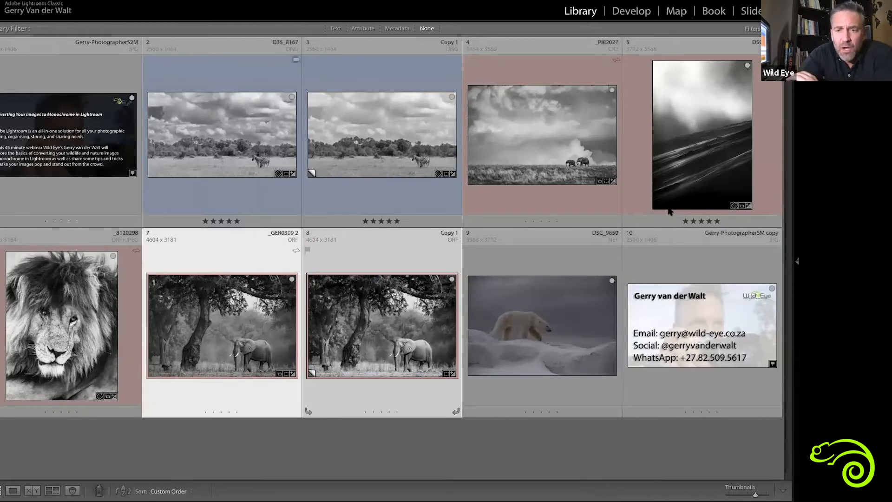
key("n")
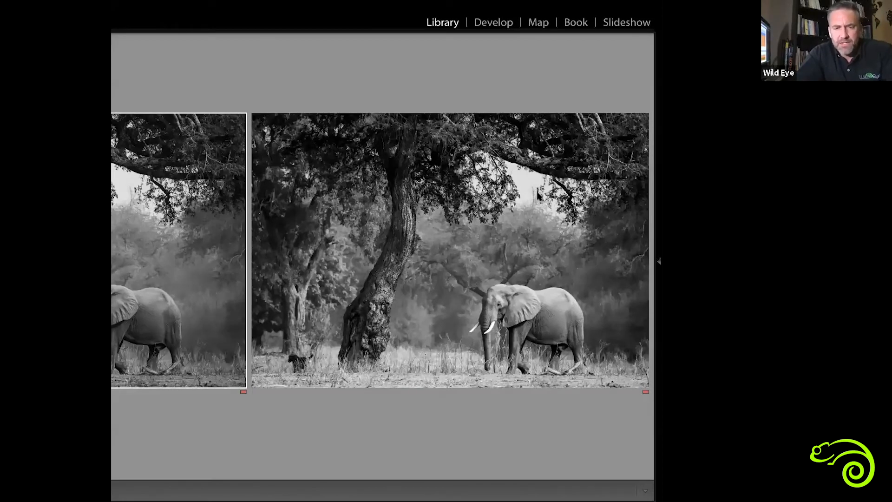
Open the polar bear photo for developing and display its Basic adjustments
left_click(528, 311)
key("g")
double_click(527, 310)
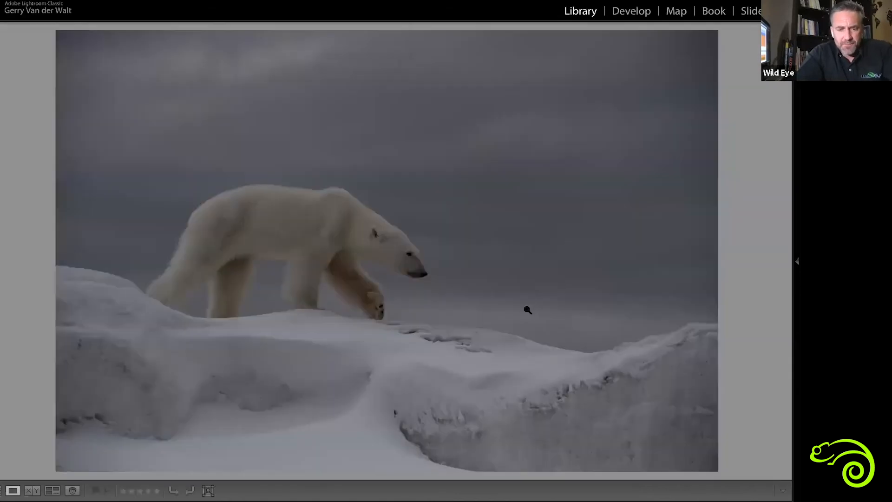
key("d")
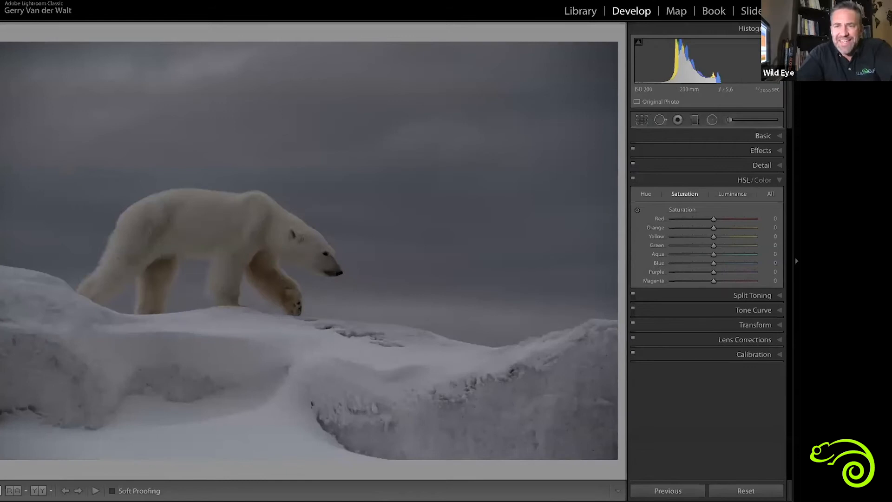
left_click(764, 136)
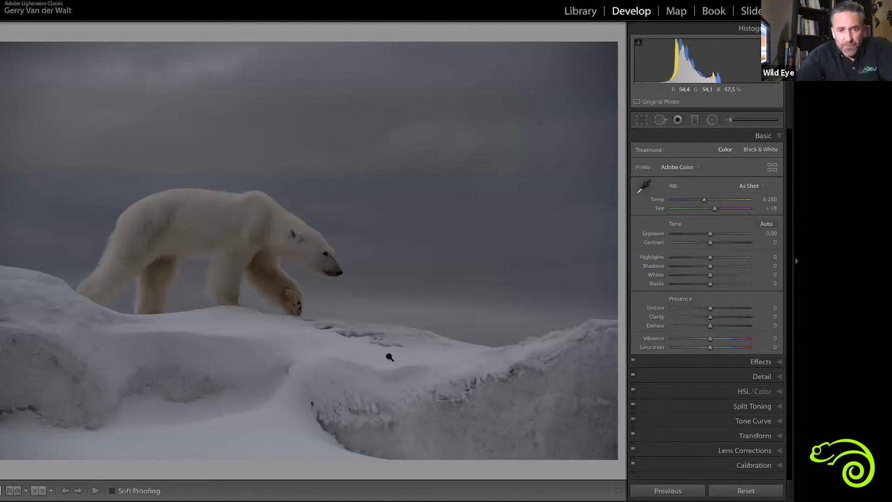
Inspect the polar bear photo up close and preview it in black and white, returning it to colour
left_click(343, 313)
left_click(500, 326)
key("g")
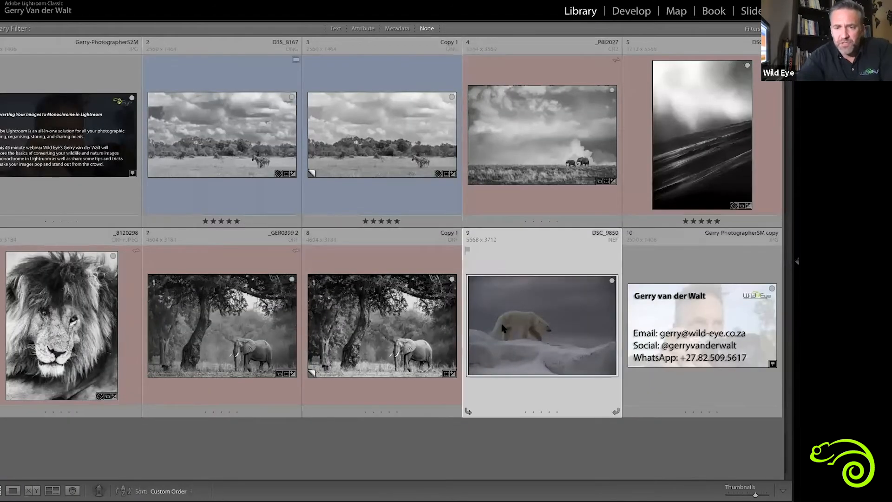
double_click(548, 336)
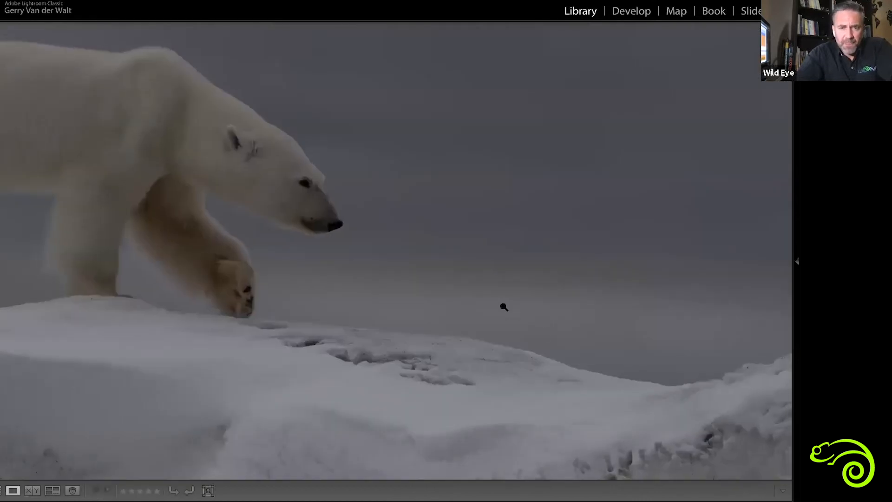
left_click(503, 307)
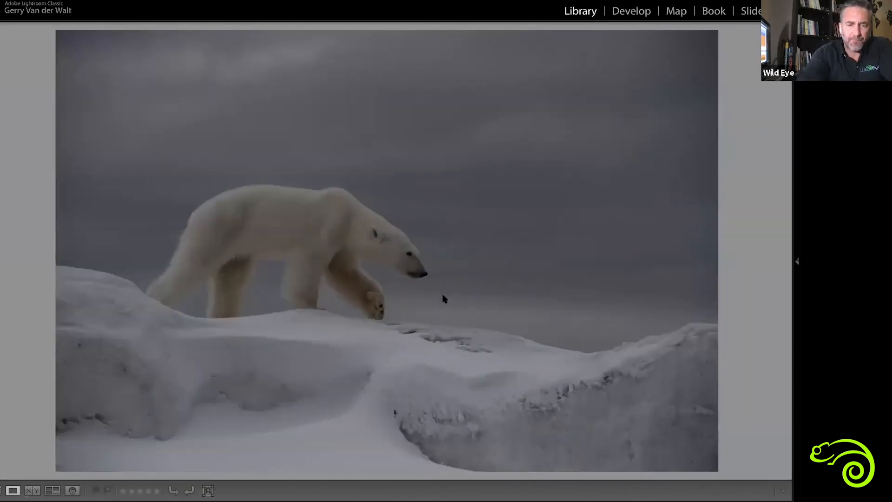
key("d")
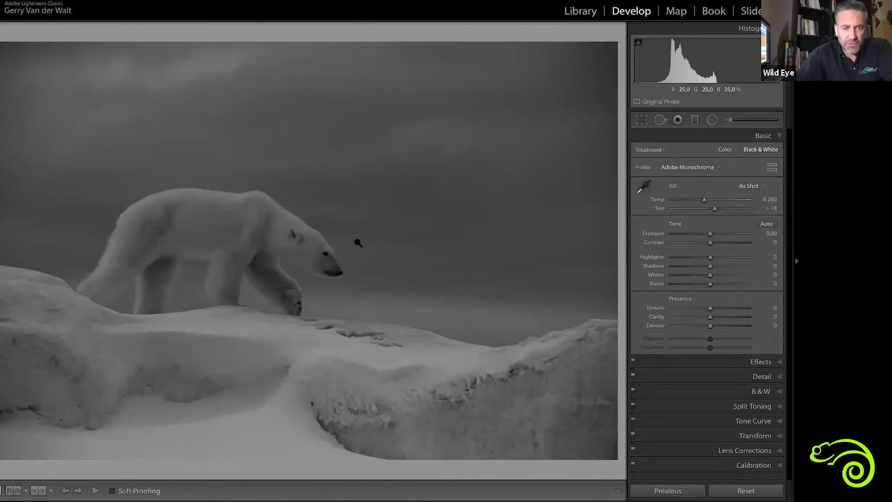
key("v")
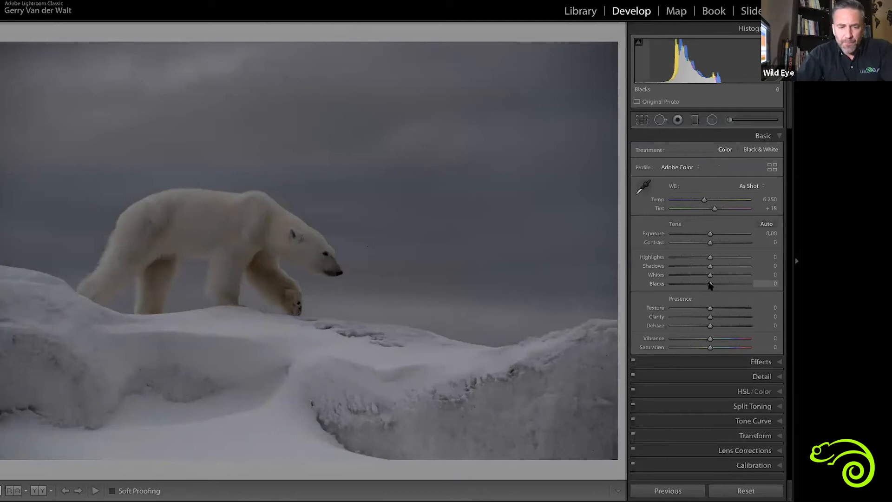
Check the polar bear photo's black and white clipping, and set Highlights to -60 and Whites to +73
left_click(709, 284, "alt")
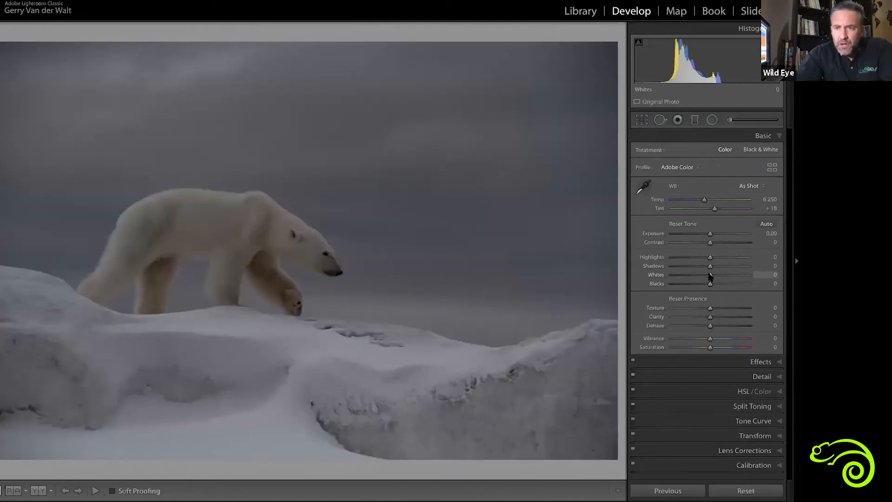
left_click(709, 275, "alt")
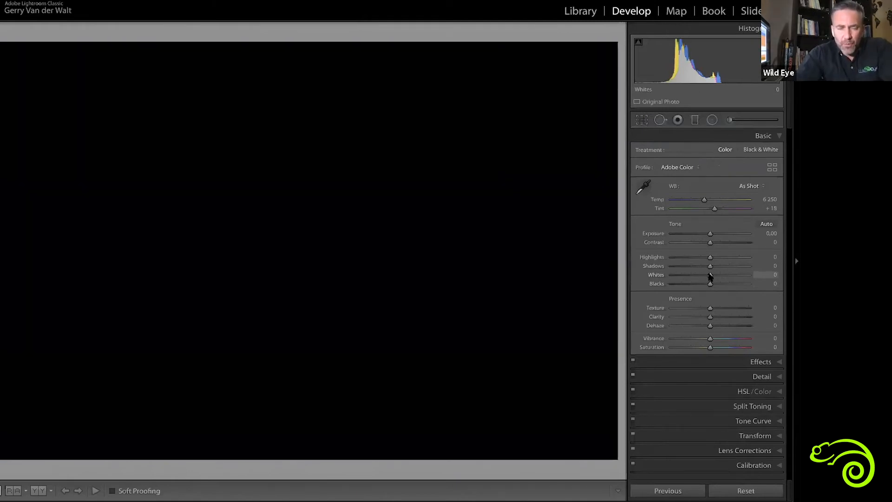
left_click_drag(744, 276, 743, 276)
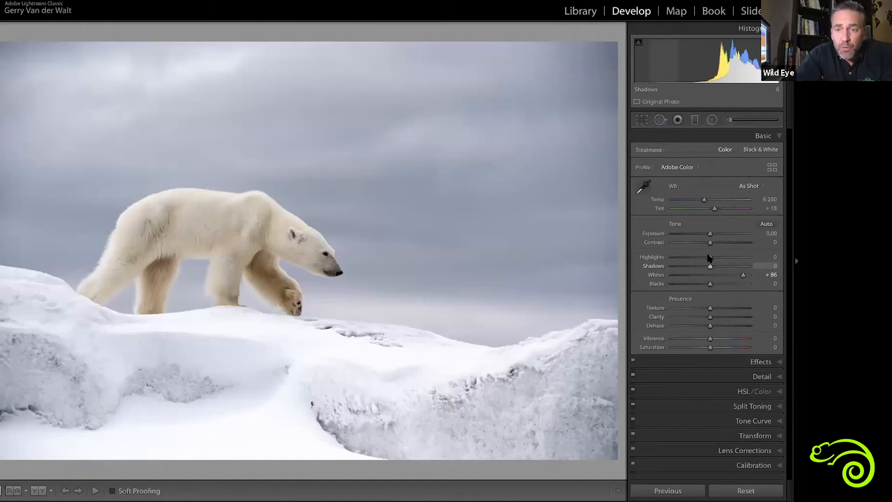
left_click_drag(699, 258, 687, 258)
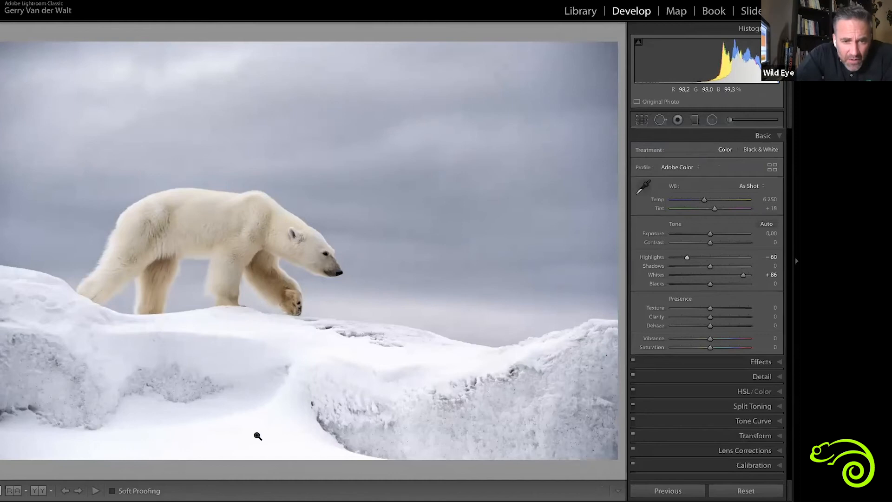
left_click_drag(743, 276, 738, 277)
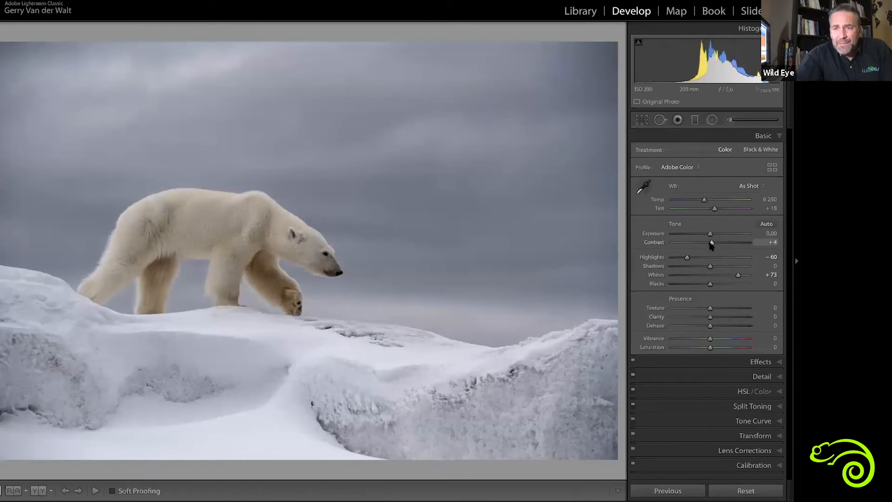
Set the polar bear photo's Contrast to +7 and Clarity to +9
left_click_drag(712, 244, 712, 244)
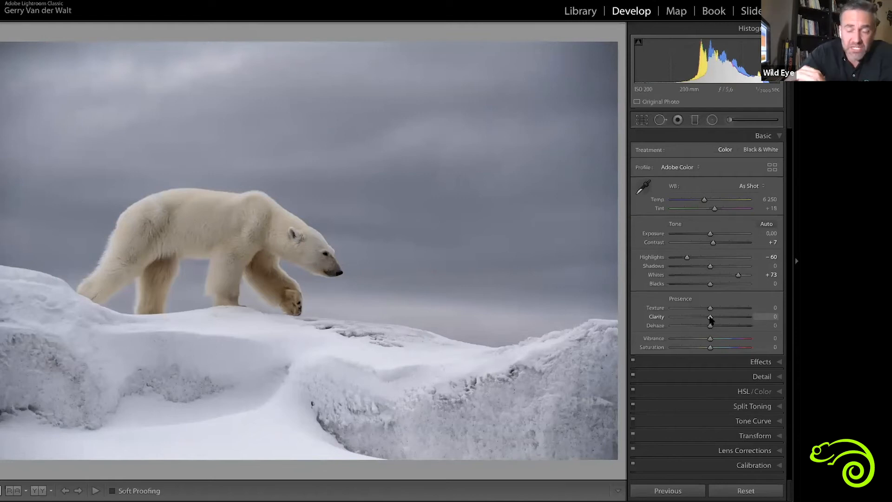
mouse_move(710, 318)
left_mouse_down()
mouse_move(740, 315)
mouse_move(674, 315)
mouse_move(715, 321)
left_mouse_up()
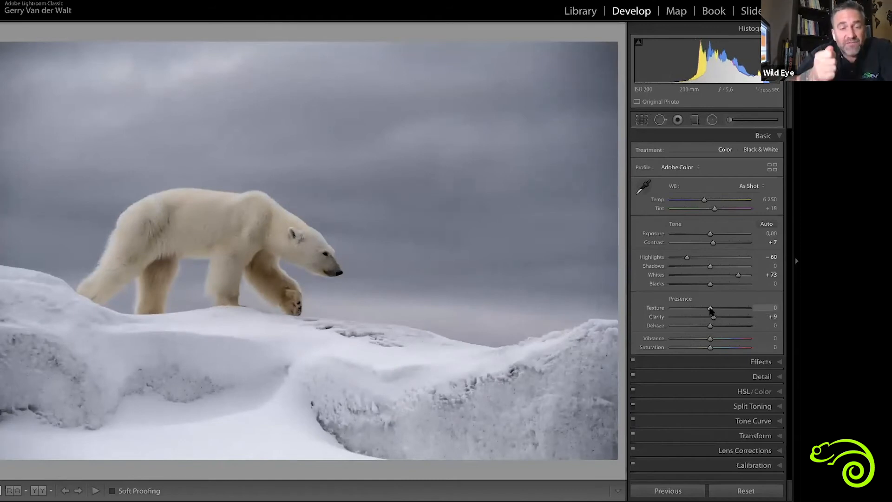
Set the polar bear photo's Texture to +25 and Dehaze to +17, checking the fur detail up close
left_click_drag(710, 310, 715, 309)
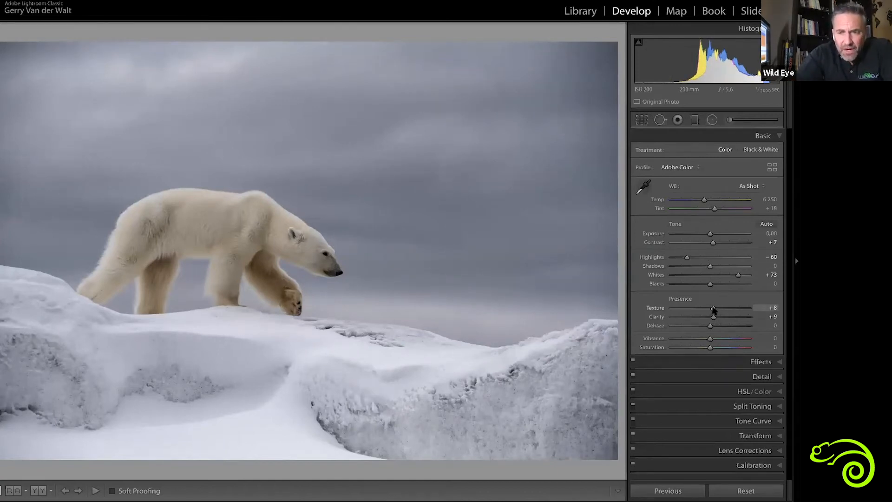
left_click(260, 239)
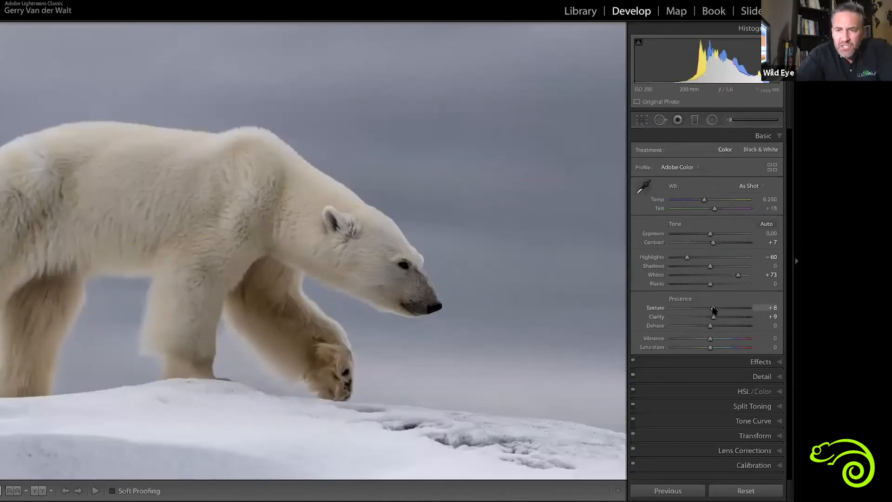
mouse_move(713, 308)
left_mouse_down()
mouse_move(752, 310)
mouse_move(702, 311)
mouse_move(726, 313)
left_mouse_up()
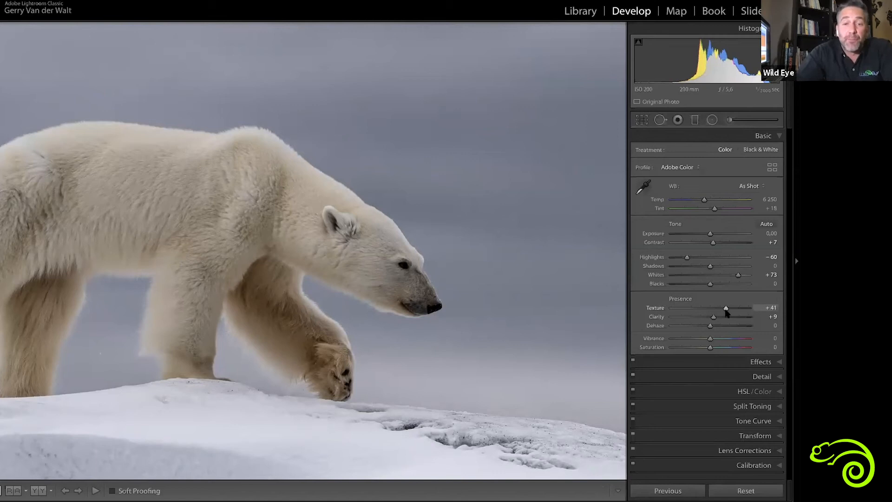
double_click(725, 309)
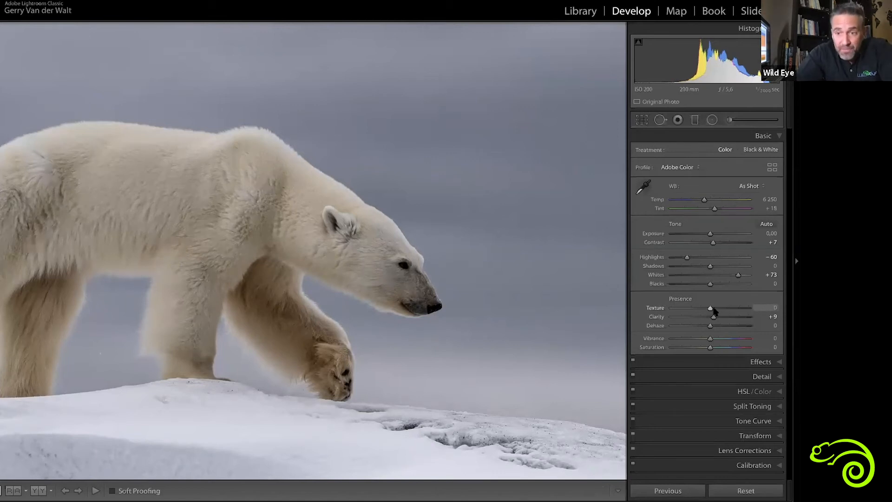
left_click_drag(713, 310, 721, 309)
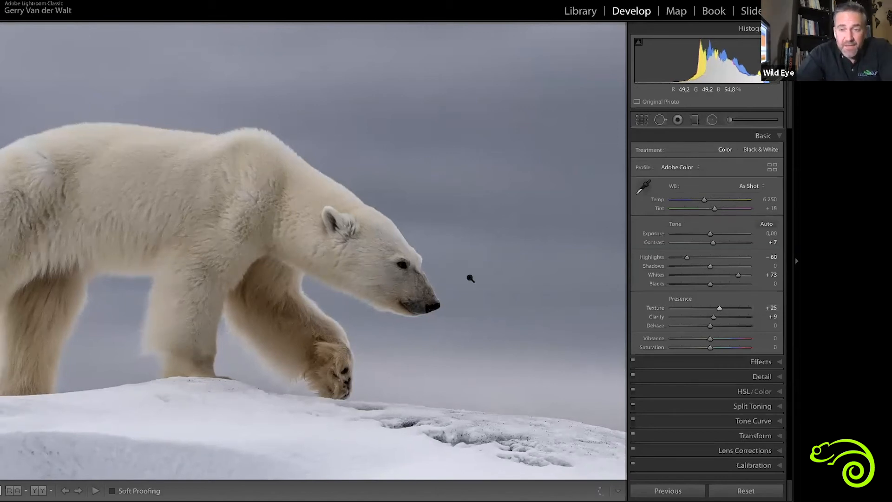
left_click(467, 279)
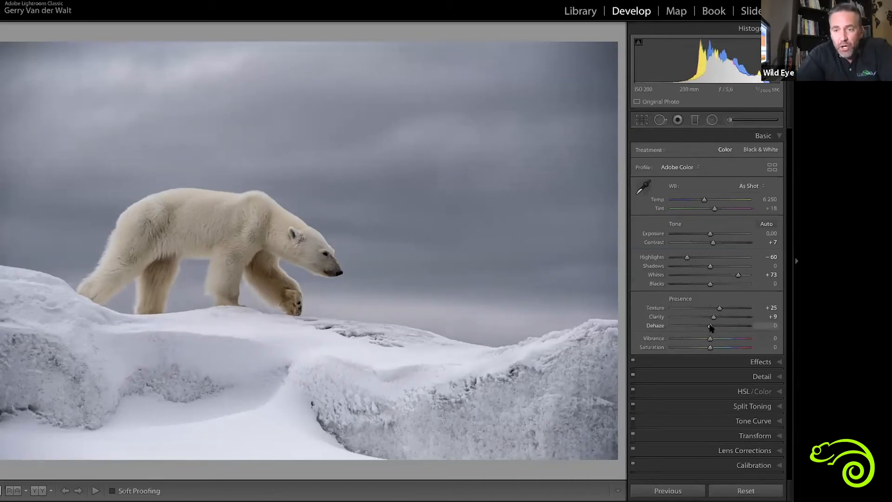
left_click_drag(712, 328, 718, 327)
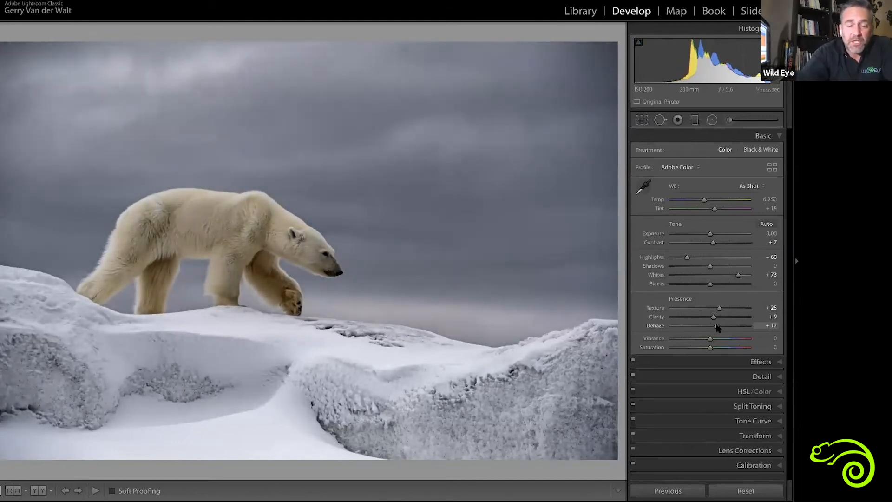
Show the polar bear photo before and after, convert it to black and white, and set the mix to Aqua -39 and Blue -79
key("y")
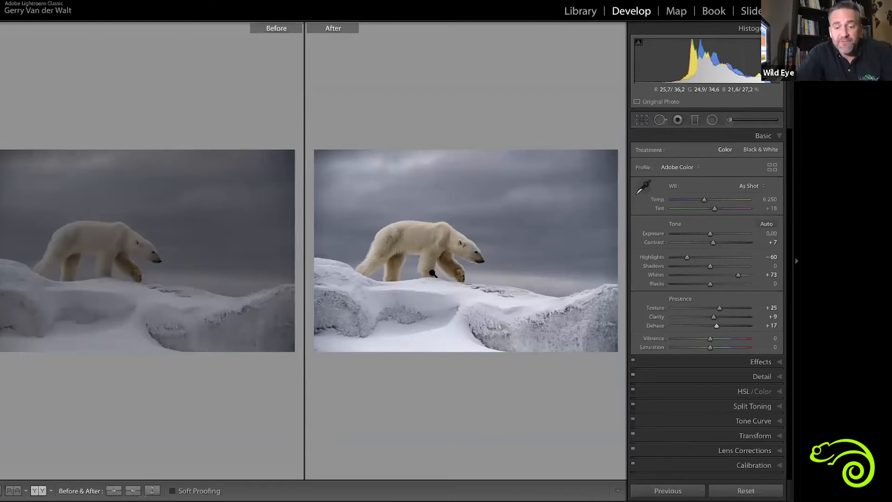
key("v")
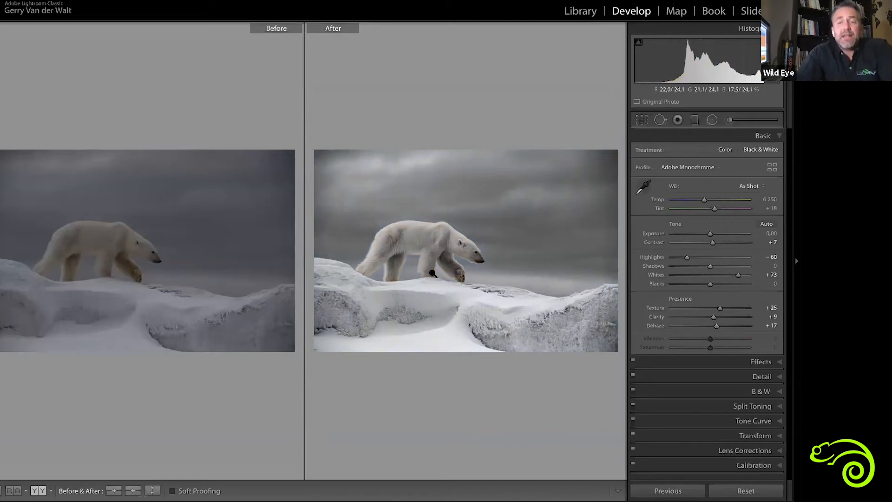
left_click(762, 393)
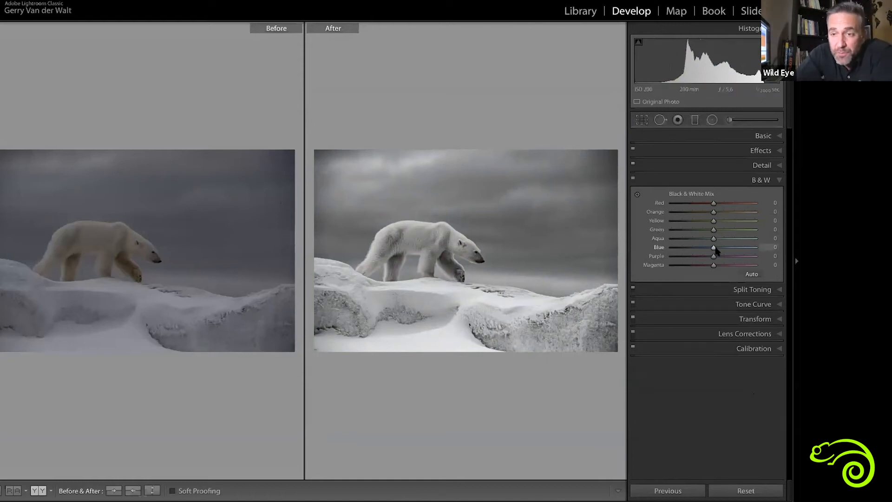
left_click_drag(715, 249, 696, 239)
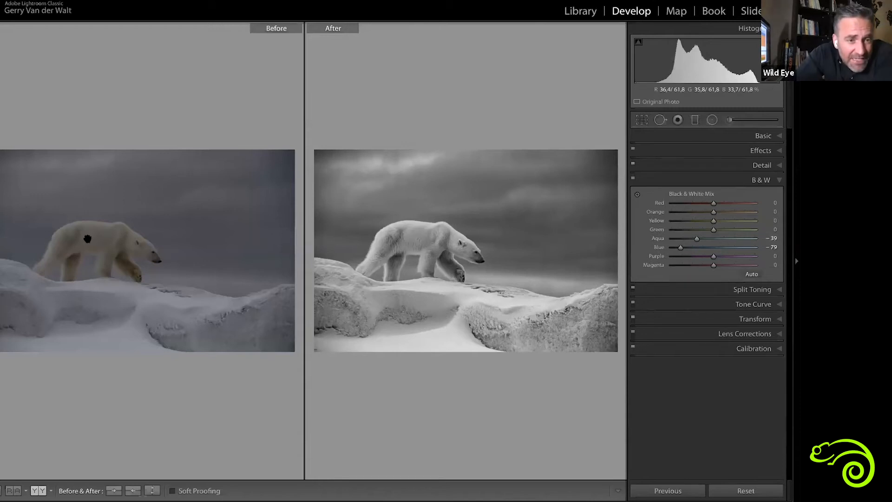
Check the bear's original fur colour up close, and set the black and white mix to Yellow -20 and Orange +23
left_click(102, 233)
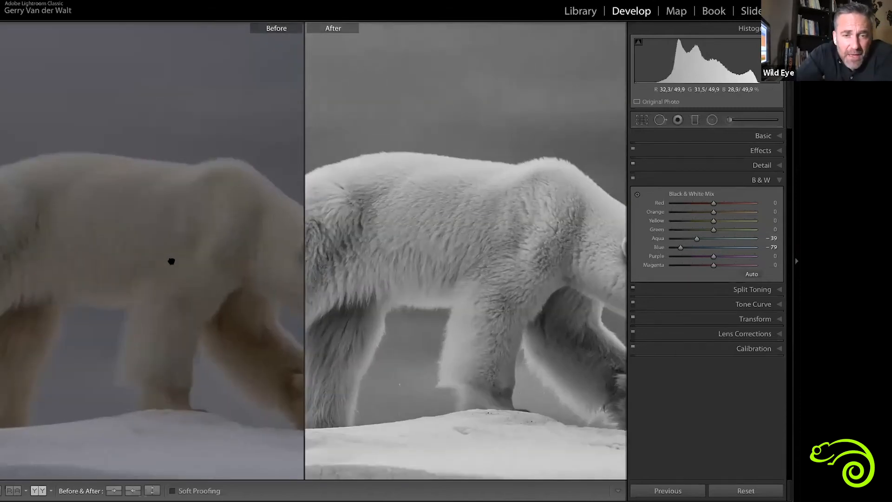
left_click(219, 243)
mouse_move(714, 222)
left_mouse_down()
mouse_move(694, 222)
mouse_move(727, 225)
mouse_move(695, 224)
mouse_move(718, 223)
mouse_move(705, 222)
left_mouse_up()
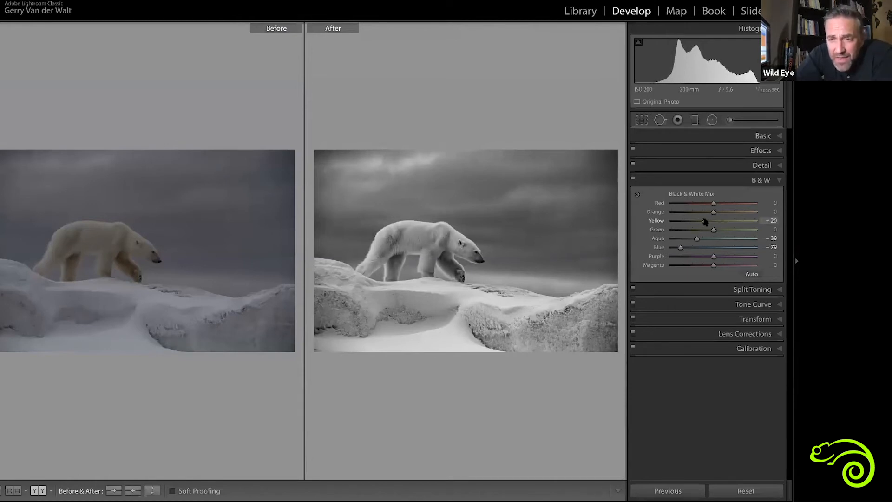
mouse_move(715, 212)
left_mouse_down()
mouse_move(706, 213)
mouse_move(734, 214)
mouse_move(723, 215)
left_mouse_up()
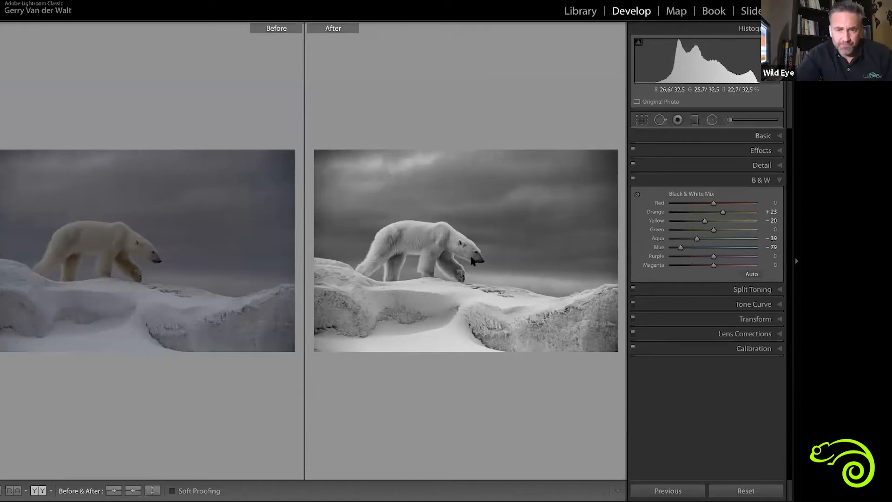
Compare the two black and white polar bear versions side by side, and reopen the edited copy's Basic adjustments
key("g")
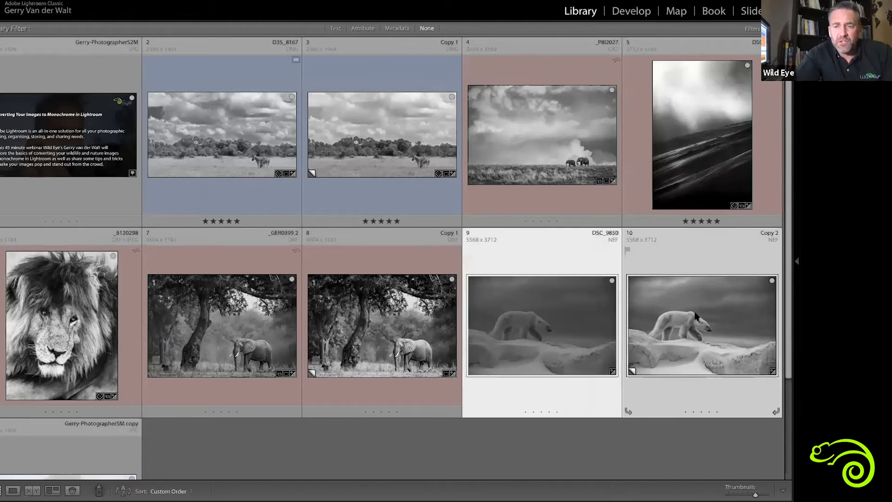
key("n")
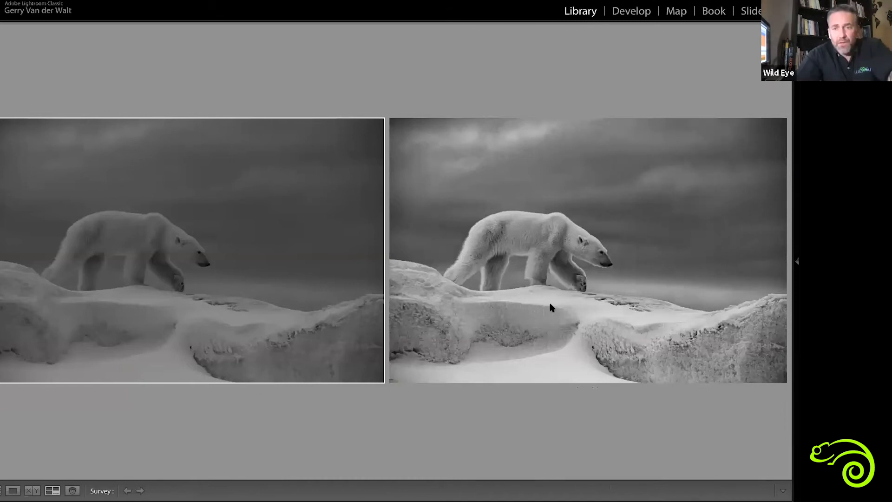
left_click(588, 259)
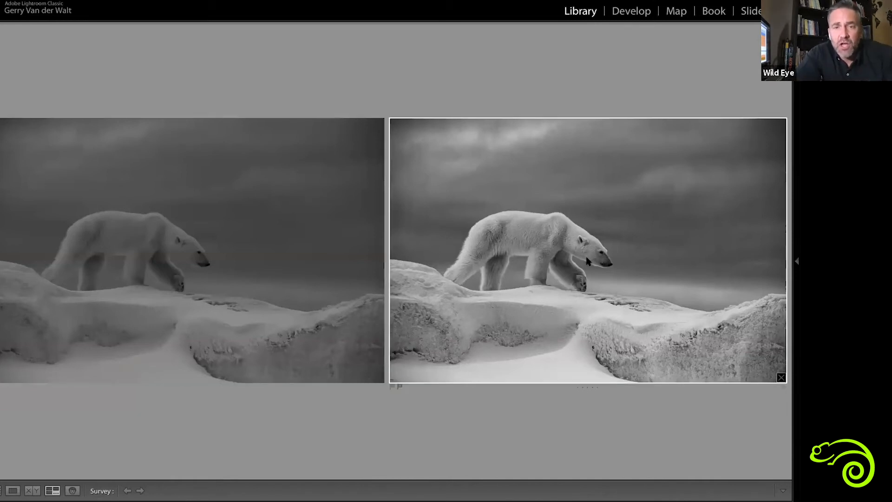
key("d")
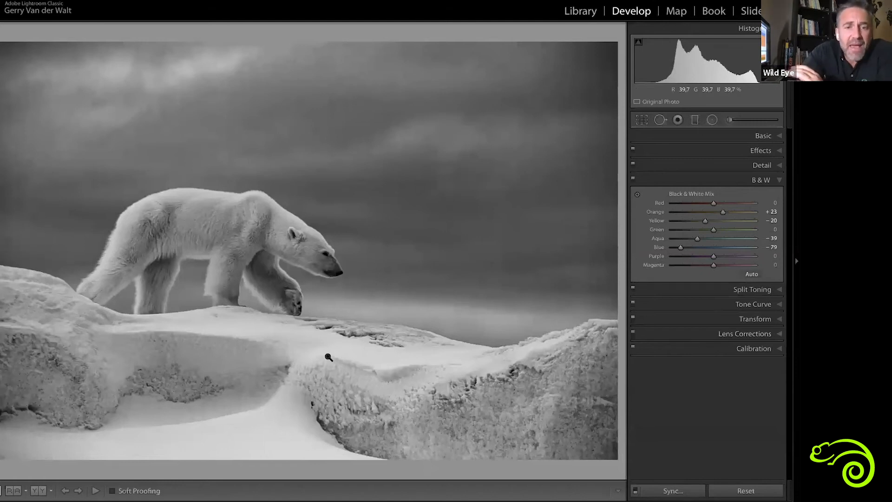
left_click(765, 135)
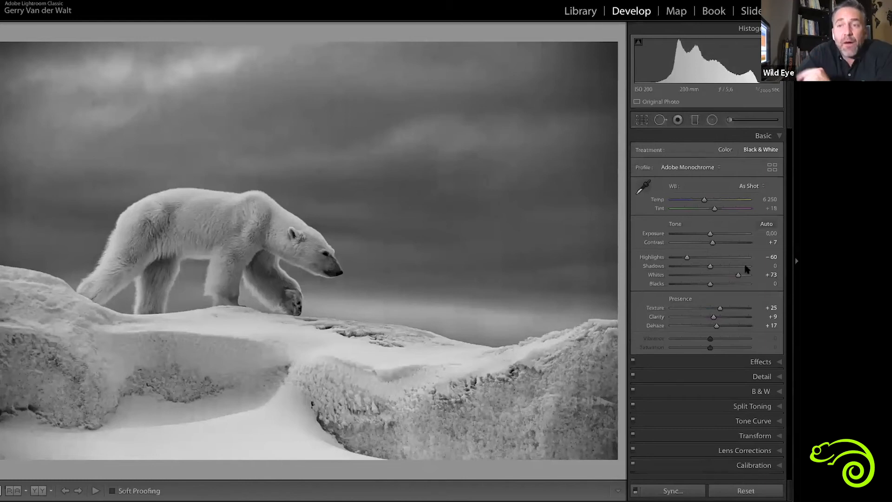
Paint the sky with a reset adjustment brush at Exposure -0.52, Clarity 13 and Dehaze 19, using size 36, feather 55 and flow 25
left_click(739, 122)
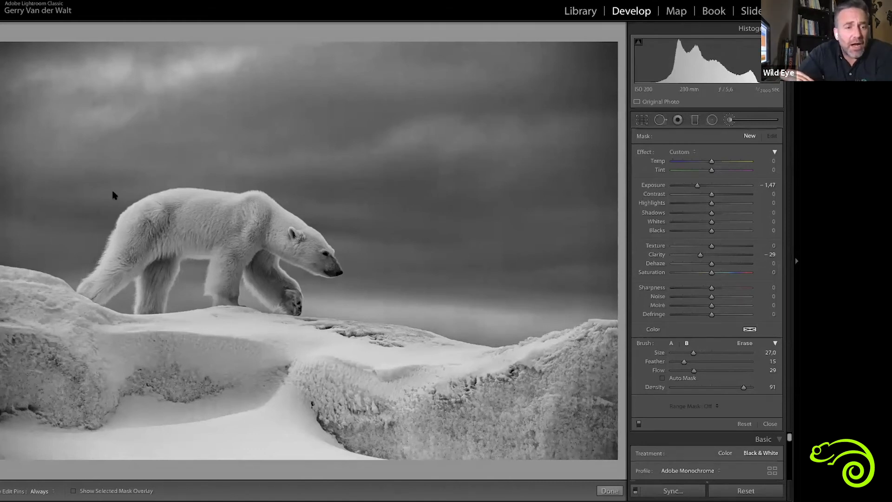
double_click(645, 153)
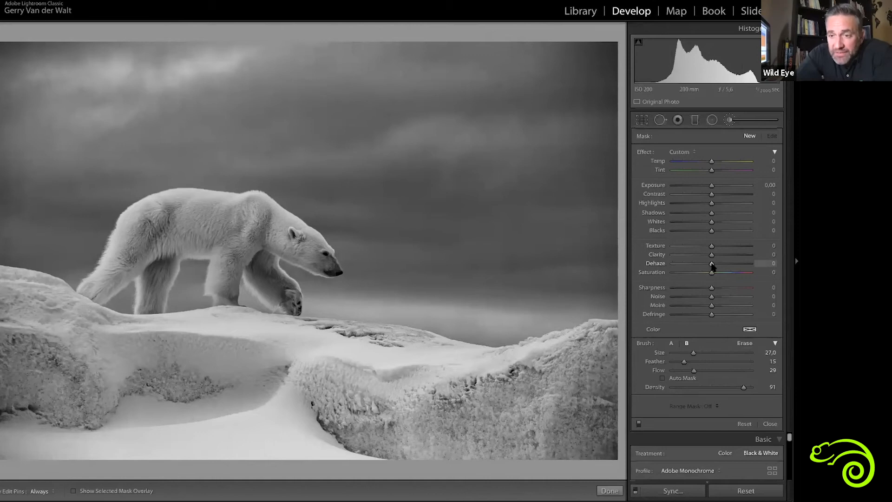
left_click_drag(718, 264, 715, 254)
left_click_drag(711, 186, 705, 187)
scroll(501, 278, "up", 5)
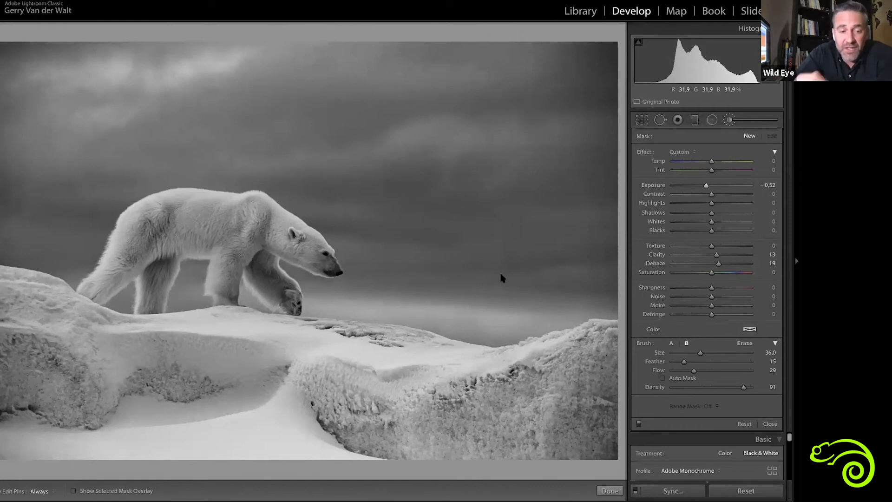
scroll(501, 278, "down", 2)
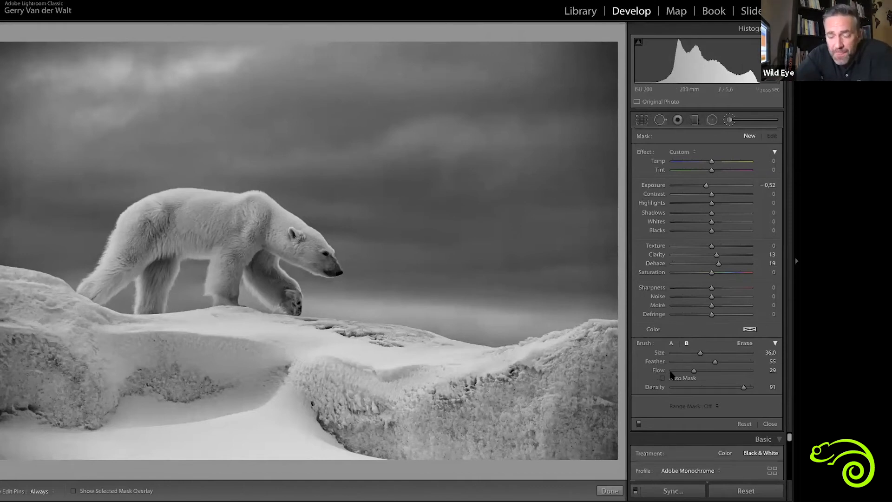
left_click_drag(694, 370, 689, 371)
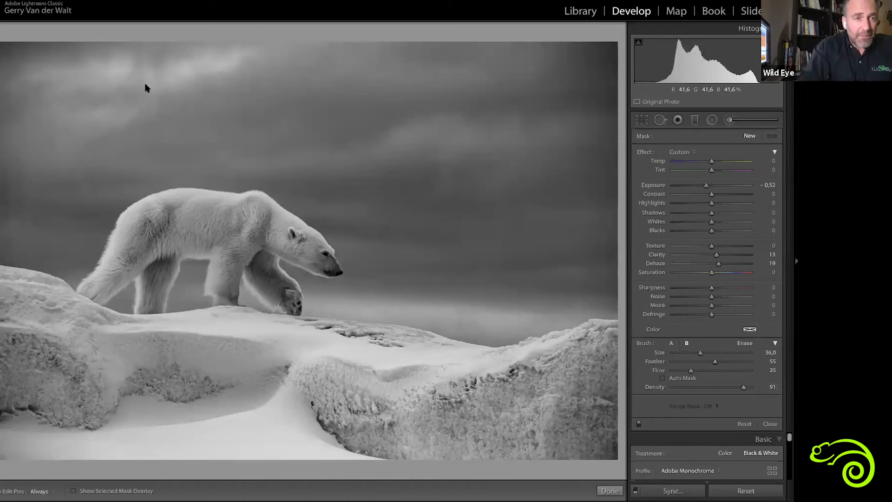
key("h")
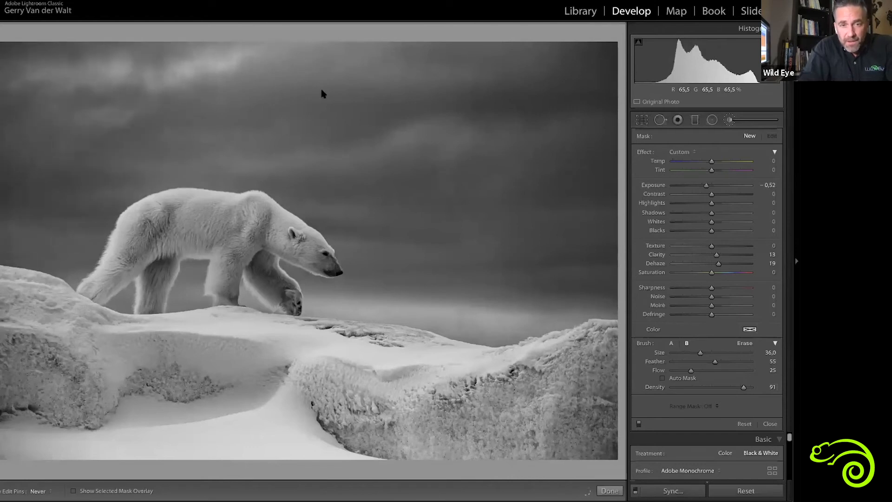
key("h")
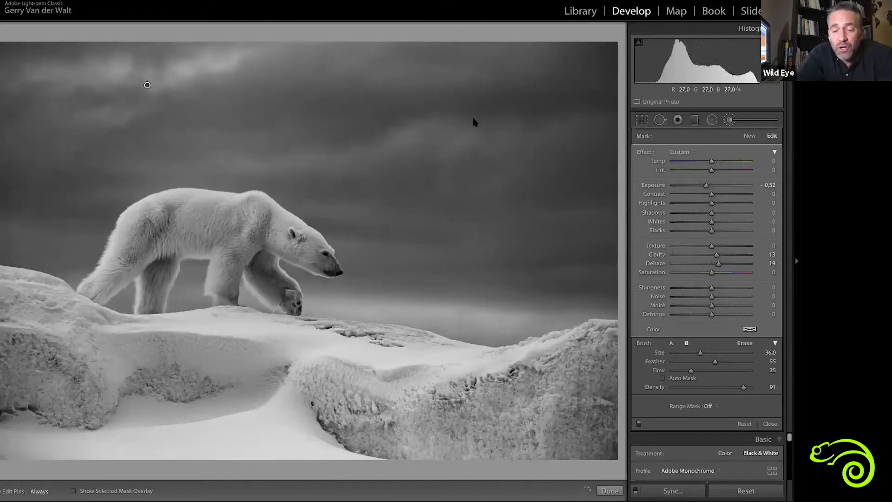
Examine the sky brush's mask overlay and compare the photo with the brush adjustments off and on
key("o")
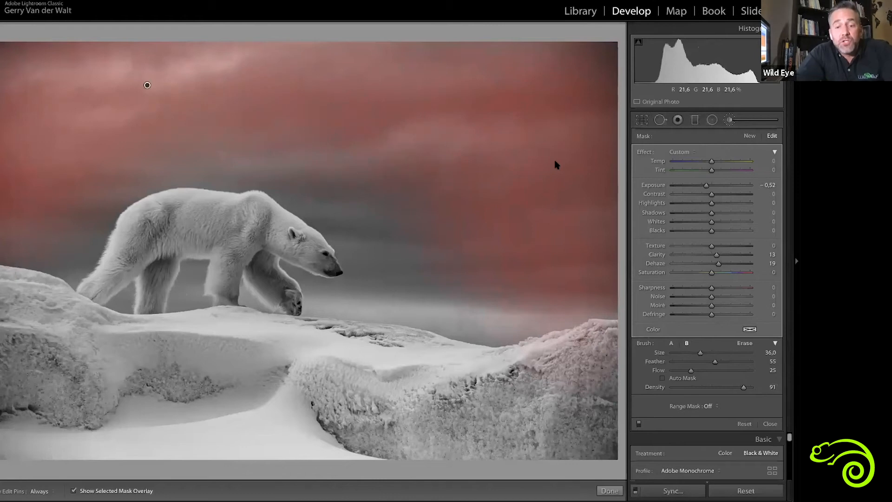
key("o")
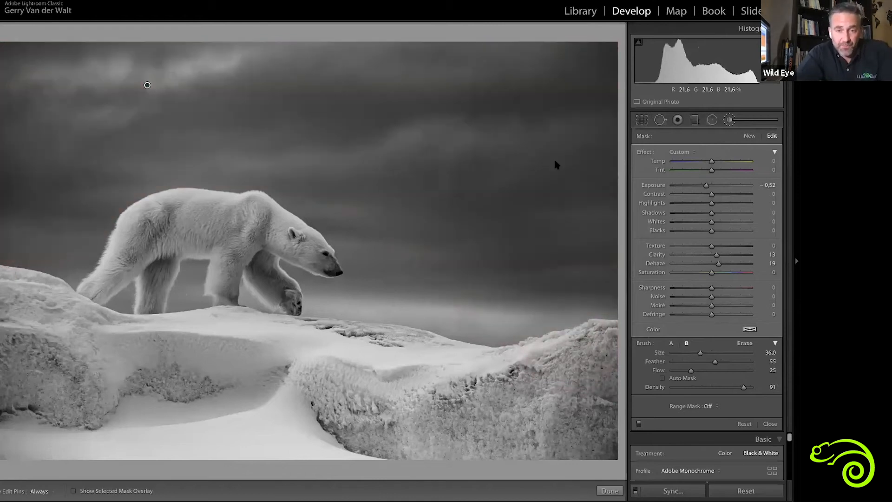
left_click(639, 424)
left_click(639, 423)
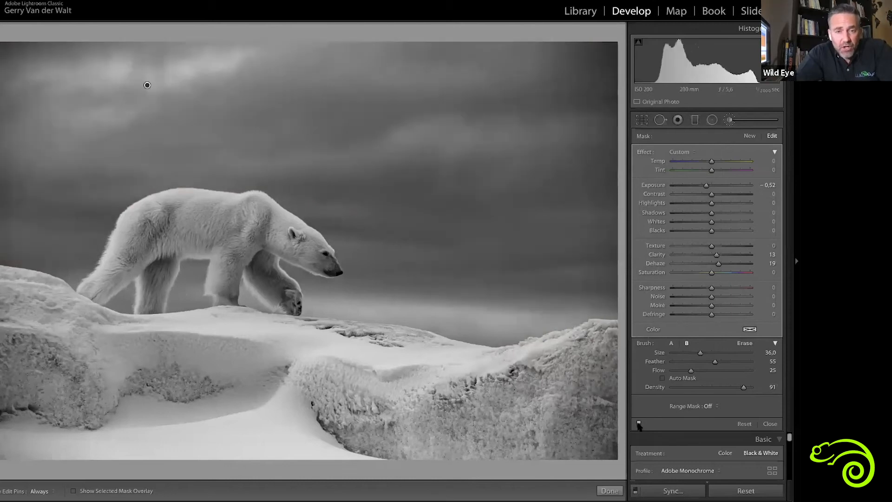
left_click(638, 423)
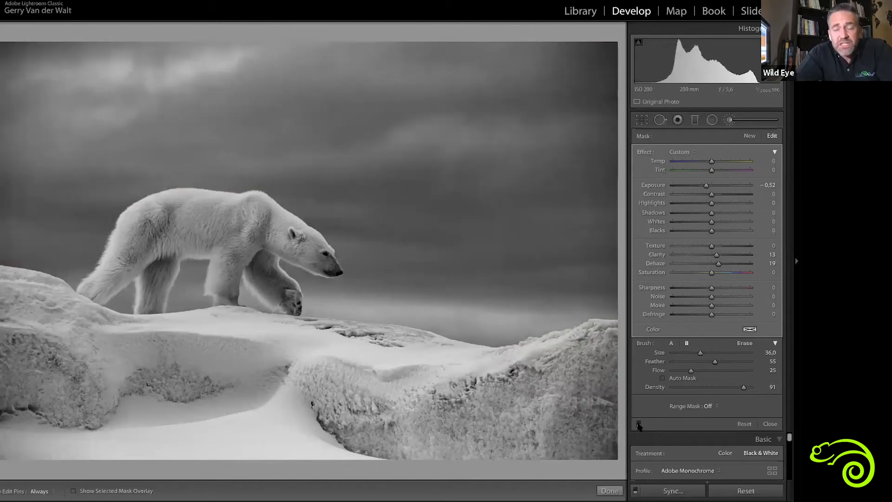
left_click(639, 424)
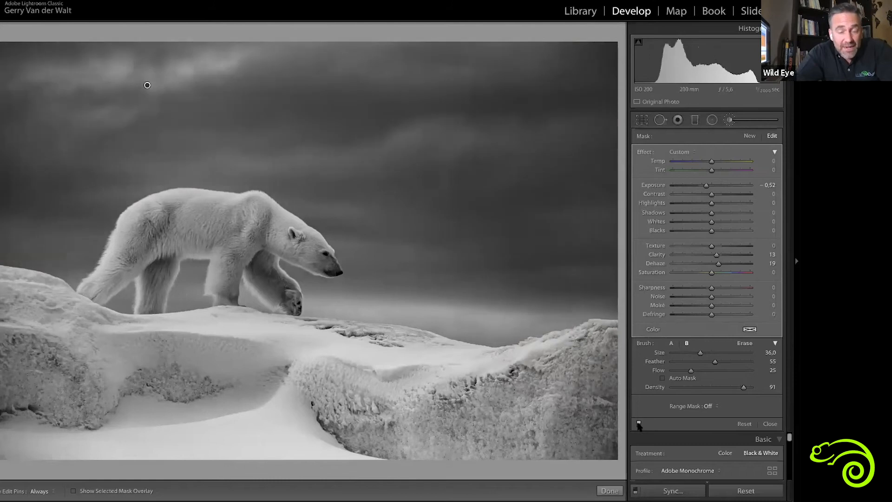
Paint the foreground snow and ice with a new, reset adjustment brush at Exposure -0.40 and Clarity 41
left_click(748, 137)
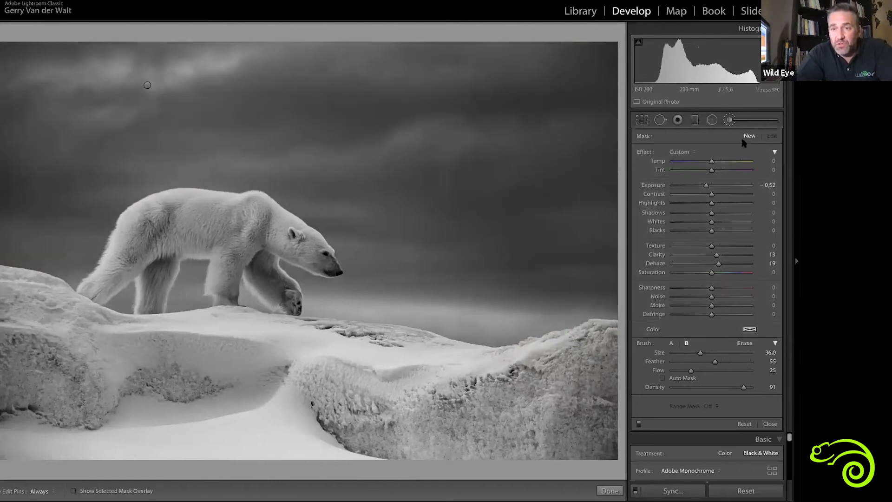
double_click(641, 152)
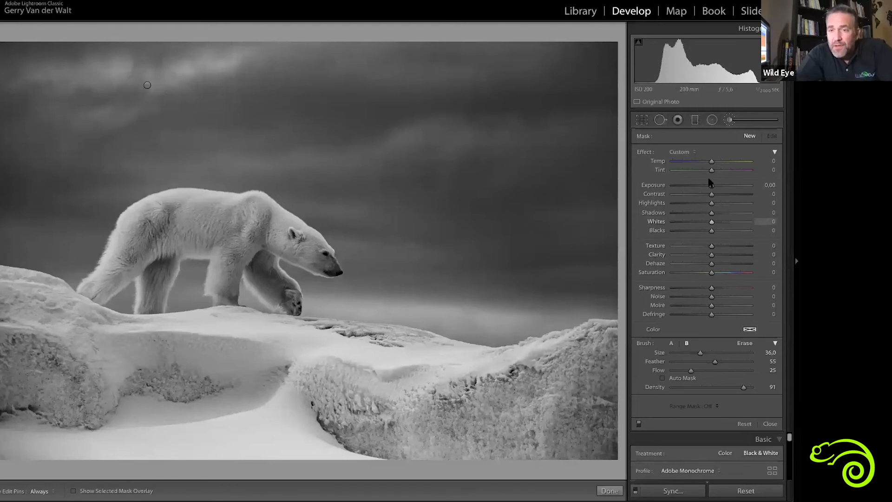
left_click_drag(710, 186, 708, 186)
left_click_drag(711, 254, 727, 255)
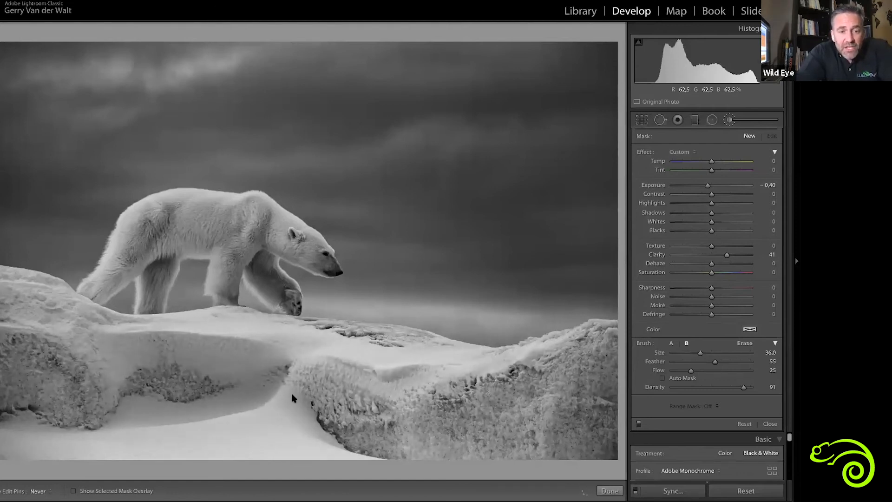
left_click_drag(605, 378, 609, 375)
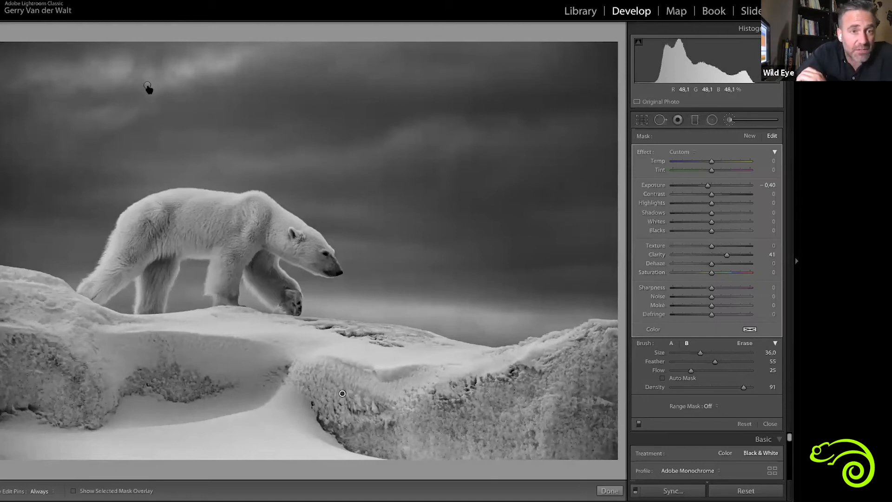
Raise the sky brush adjustment's Exposure slightly, and set the foreground snow brush adjustment's Exposure to -0.80
left_click(147, 86)
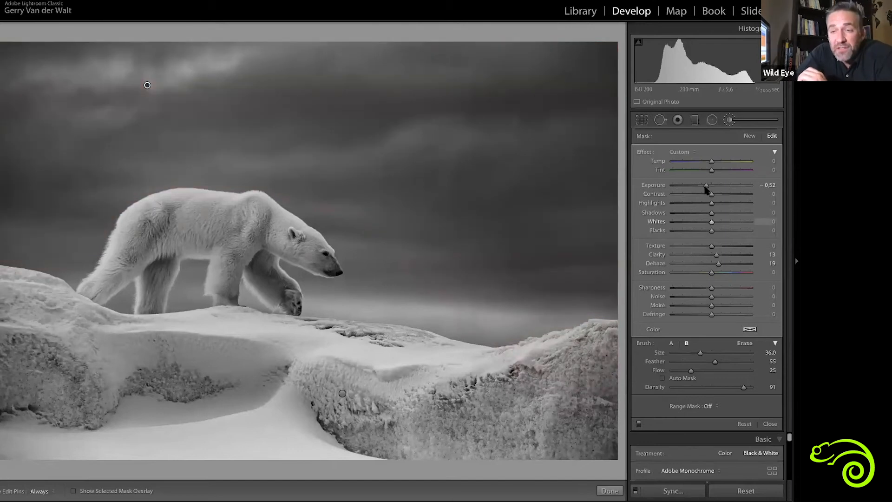
mouse_move(705, 187)
left_mouse_down()
mouse_move(719, 186)
mouse_move(709, 186)
left_mouse_up()
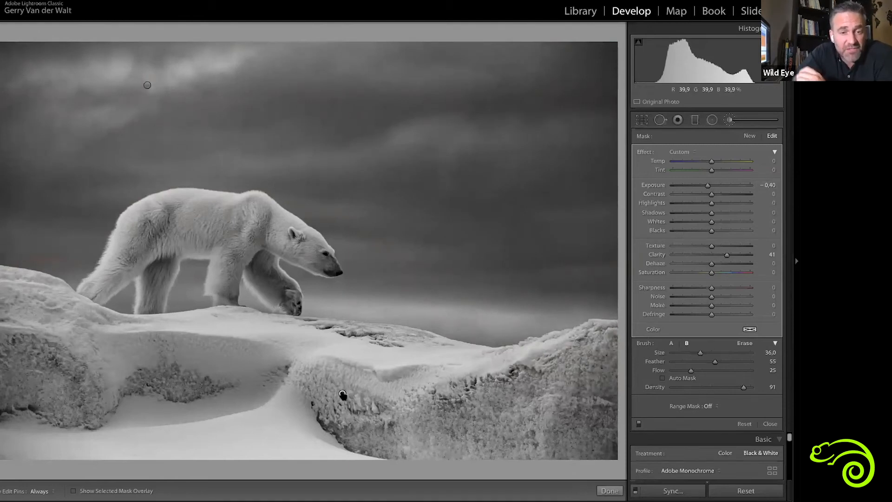
mouse_move(342, 395)
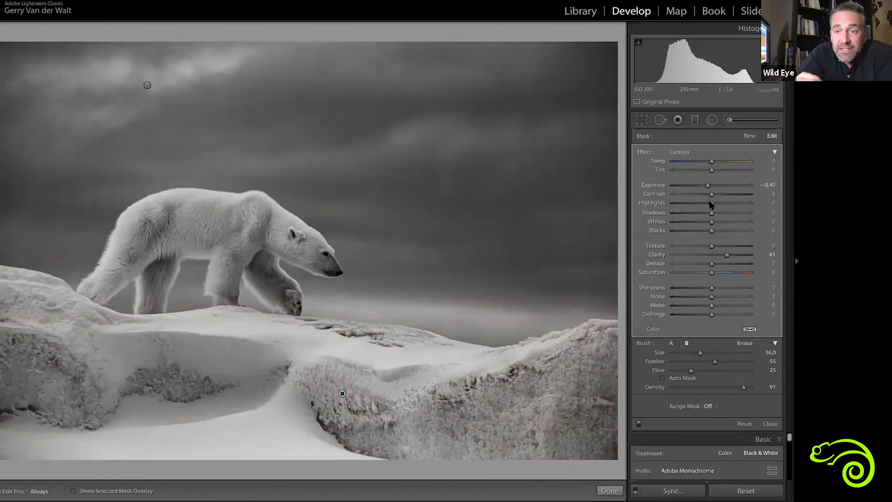
left_click_drag(693, 186, 704, 187)
left_click(718, 186)
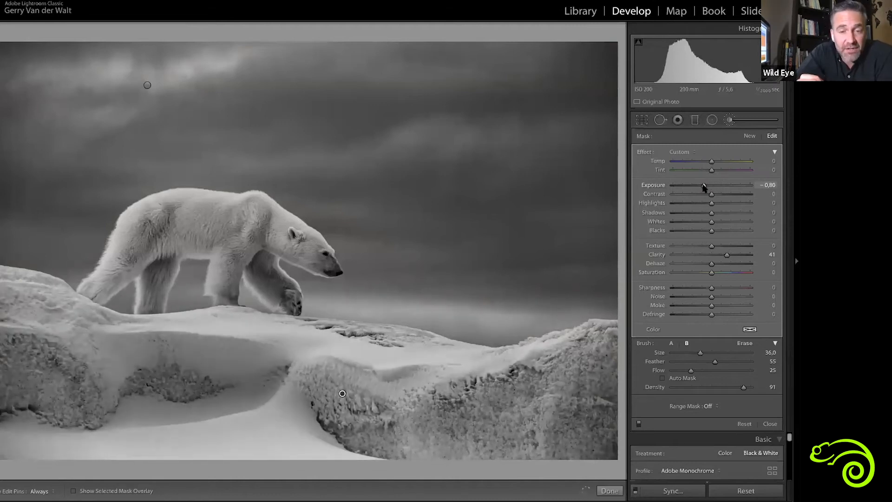
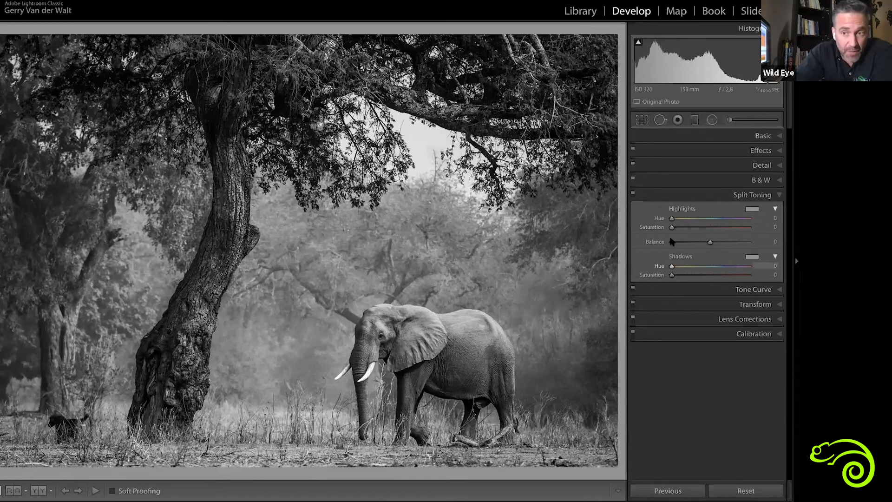
Try tinting the elephant photo's highlights with split toning at Hue 41 and Saturation 22, and reset both highlight values to 0
left_click_drag(671, 220, 678, 223)
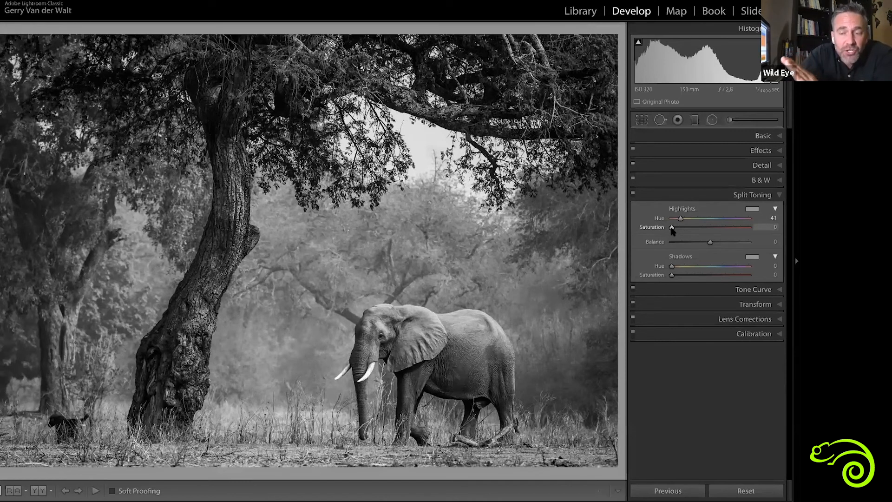
left_click_drag(672, 227, 691, 231)
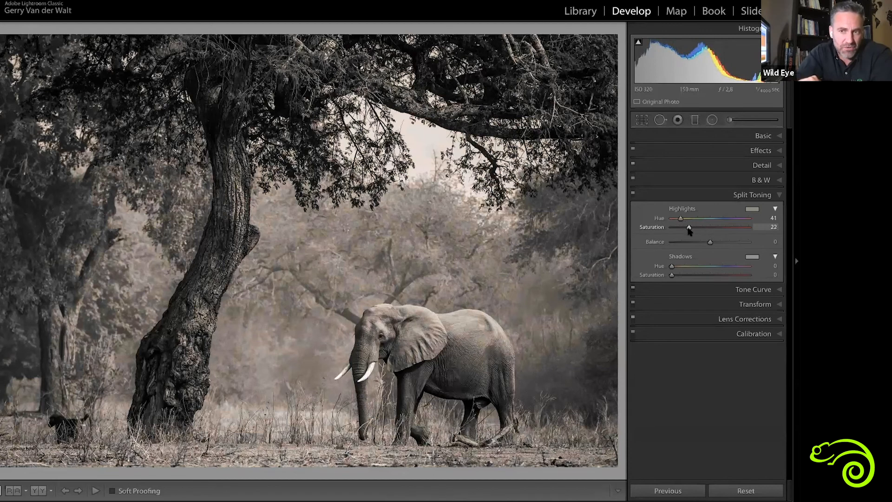
left_click_drag(688, 230, 674, 228)
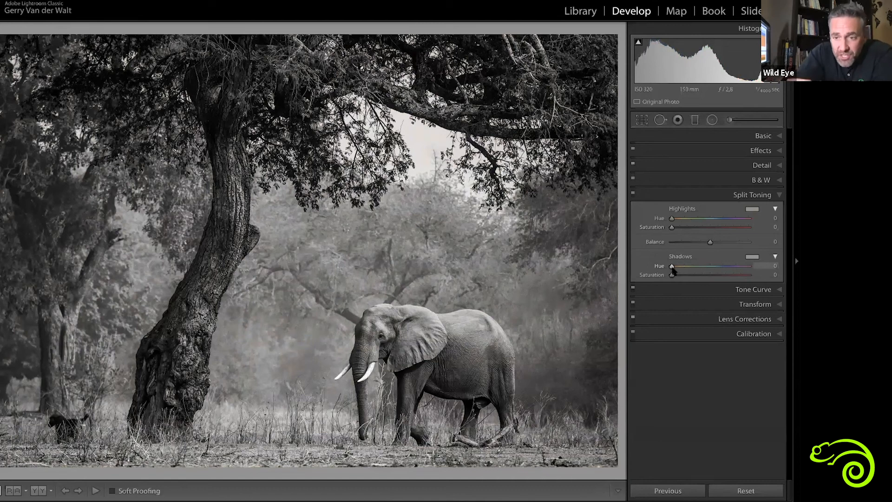
Try a split-toning shadow tint at Hue 46 and Saturation 17 in an off/on comparison, and reset both shadow values to 0
left_click_drag(673, 268, 682, 270)
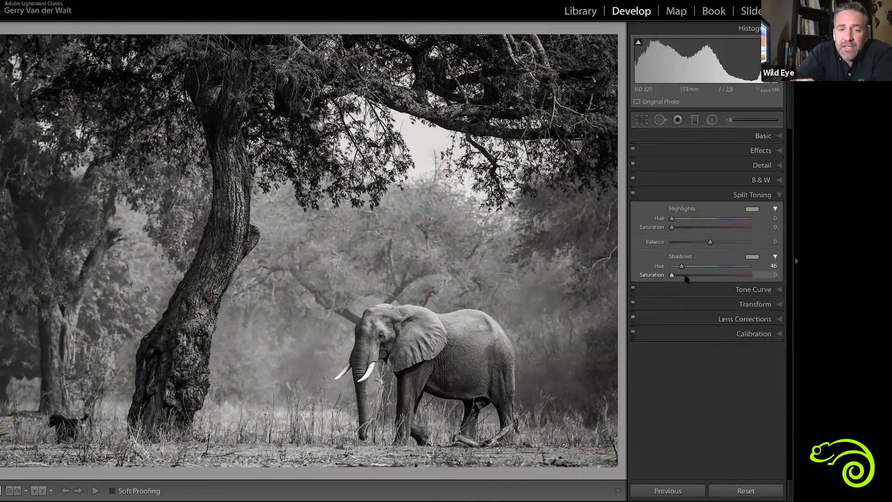
left_click(685, 275)
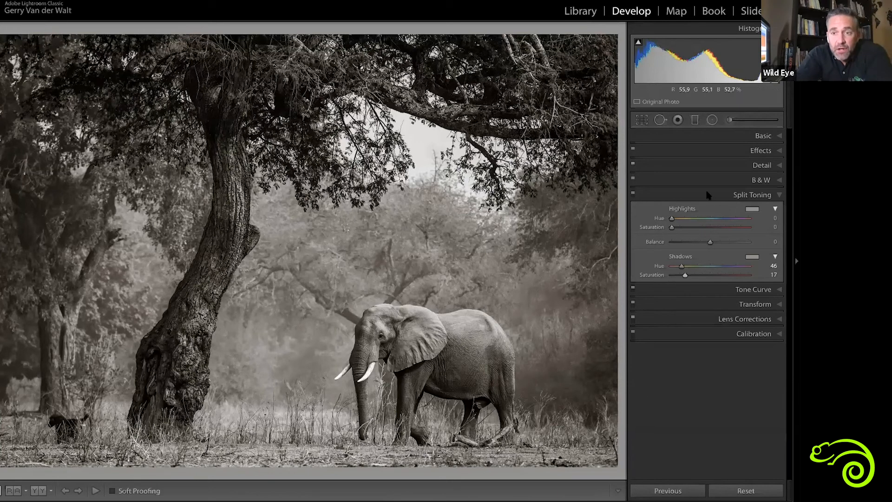
left_click(632, 194)
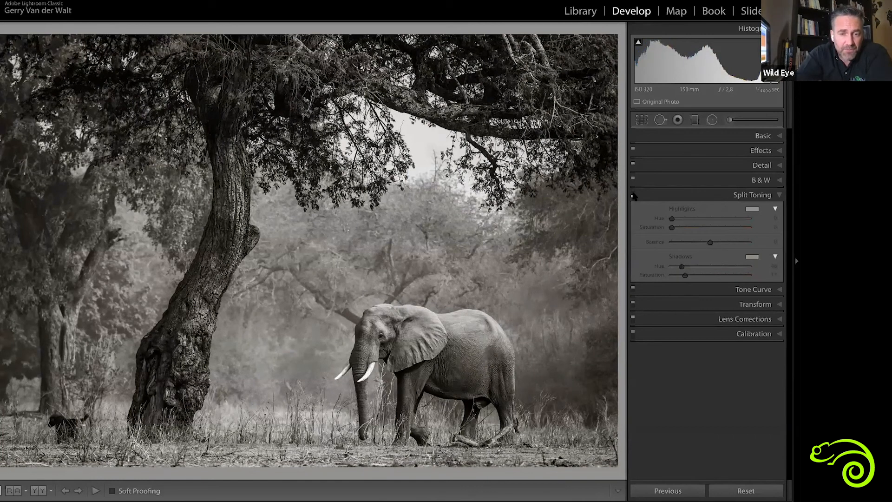
left_click(632, 194)
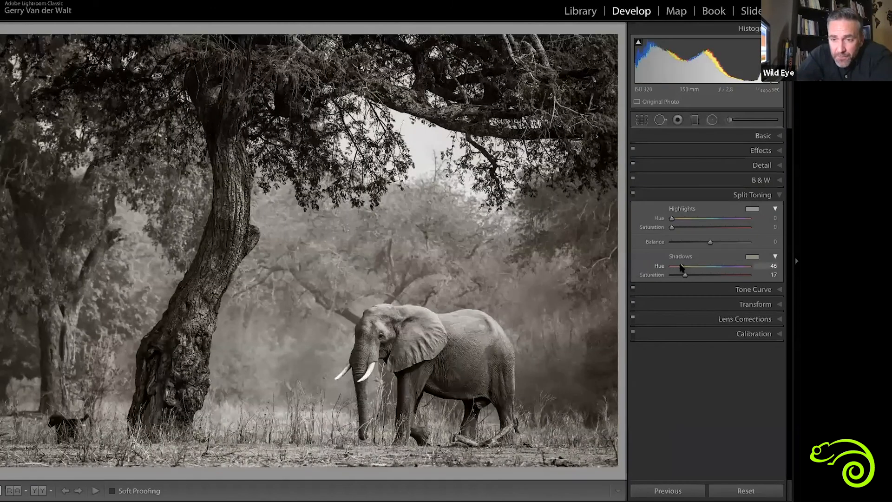
double_click(682, 266)
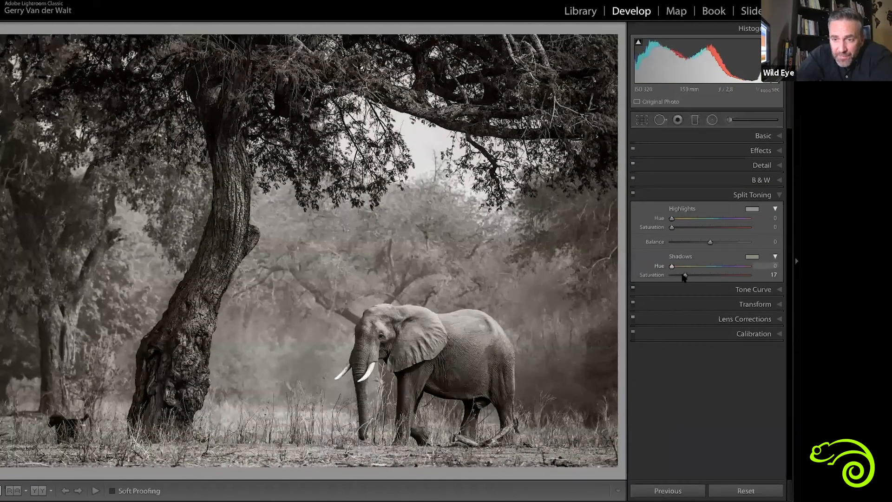
double_click(680, 274)
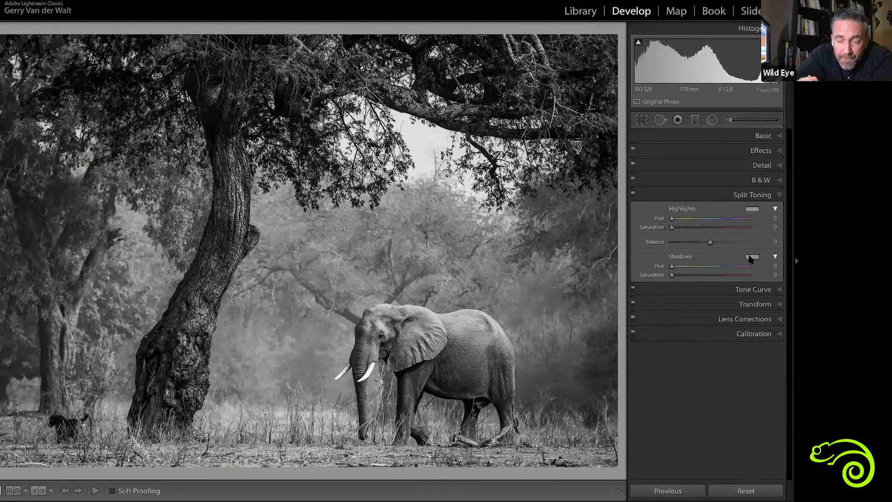
Tint the shadows blue at Hue 247 and Saturation 9, and compare the photo with split toning off and on
left_click_drag(749, 256, 673, 263)
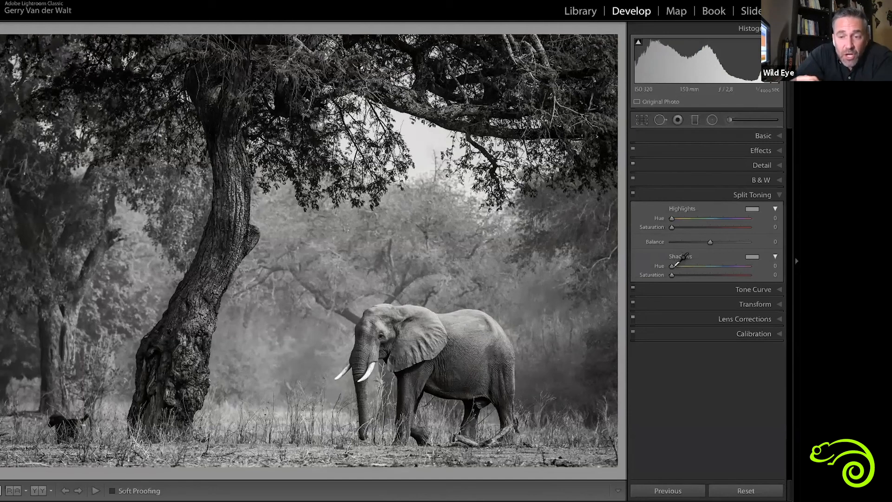
left_click(673, 267)
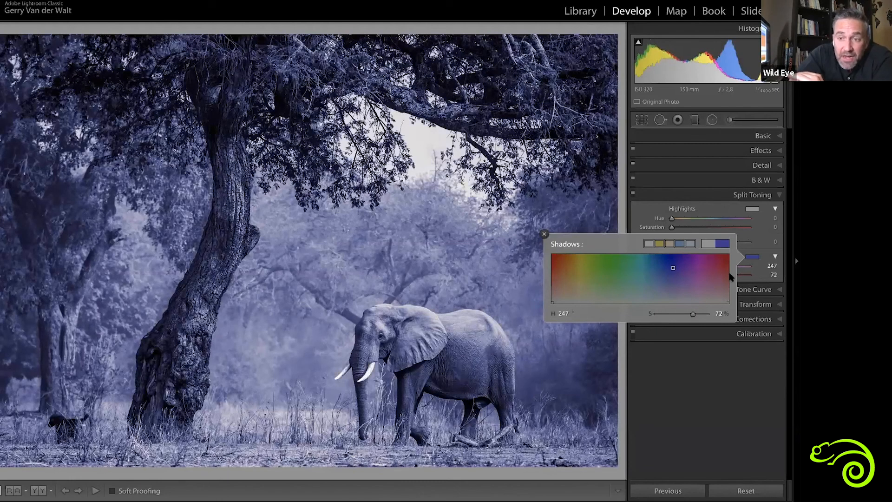
left_click(654, 276)
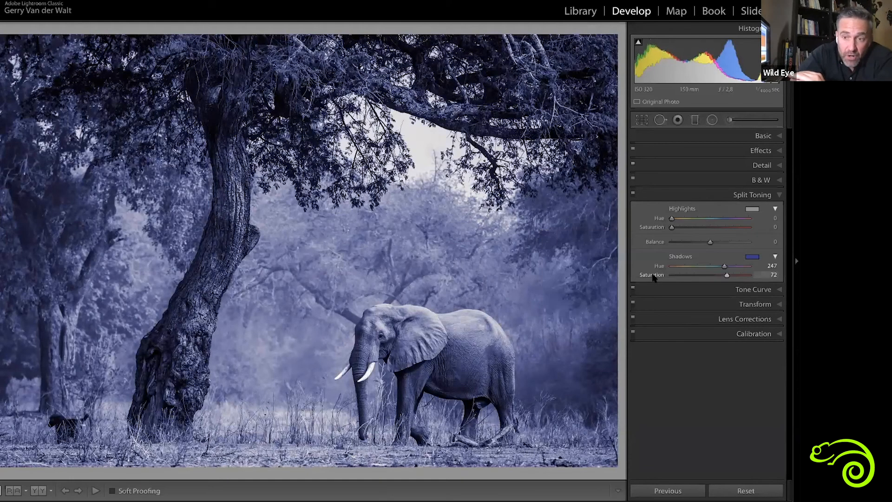
double_click(654, 276)
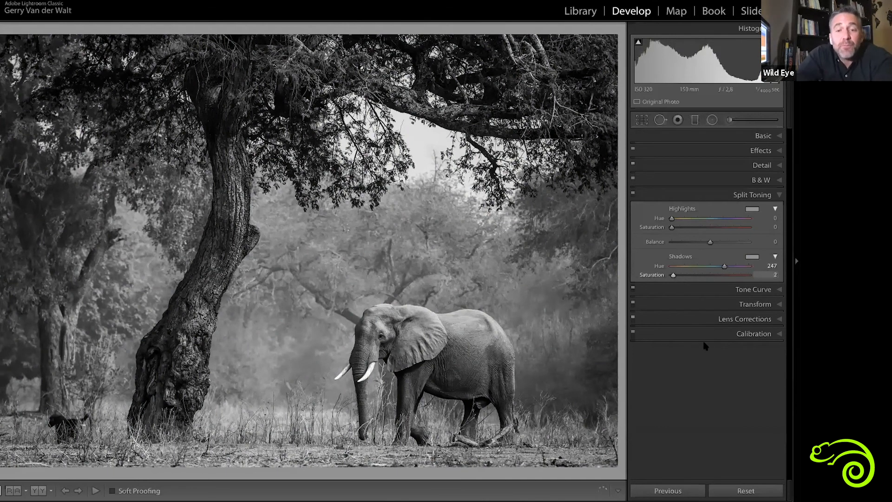
left_click(633, 194)
left_click(633, 194)
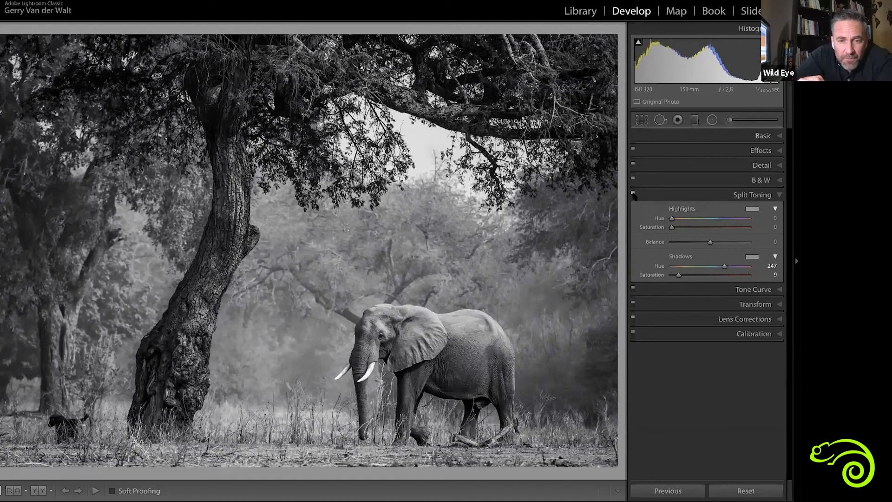